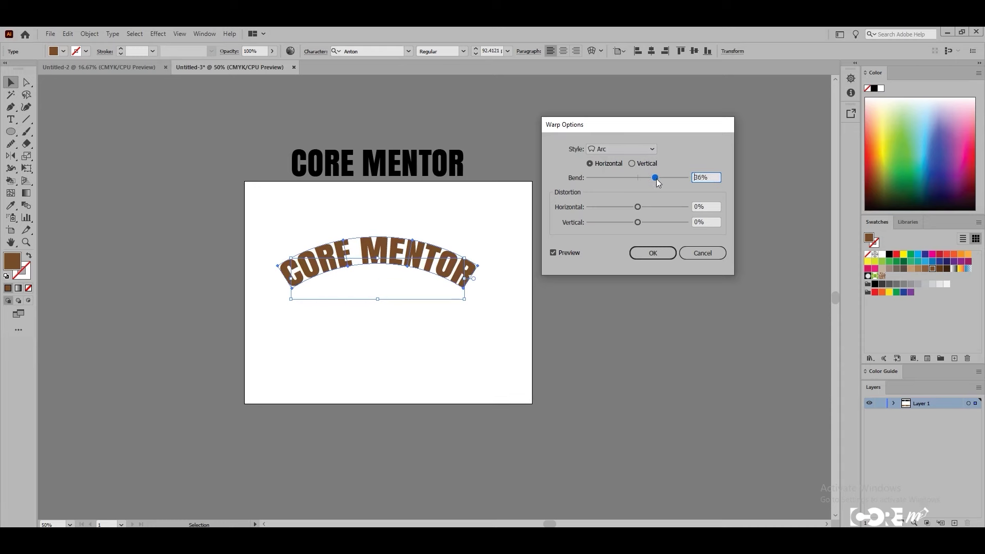
- Preview the results: CORE MENTOR arched, bulged, meshed and fitted to a hexagon, plus an arc-warped photo
drag(656, 178, 668, 178)
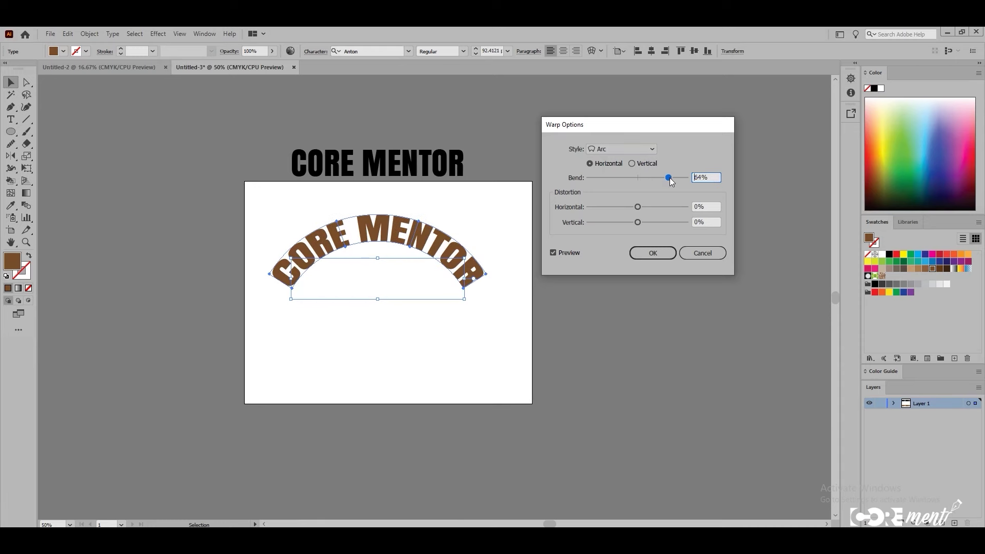
drag(450, 294, 450, 306)
mouse_move(657, 171)
mouse_down()
mouse_move(620, 173)
mouse_move(675, 177)
mouse_up()
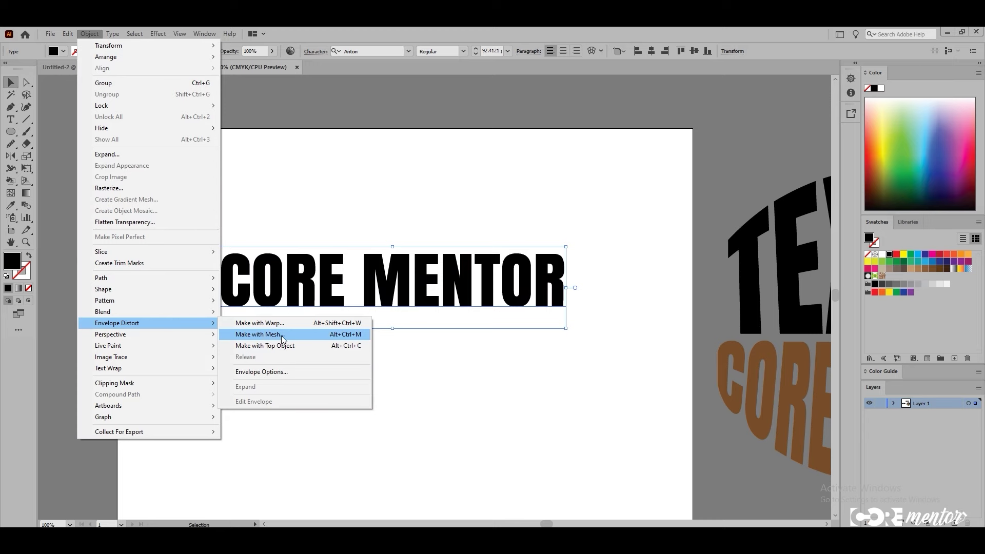
click(281, 335)
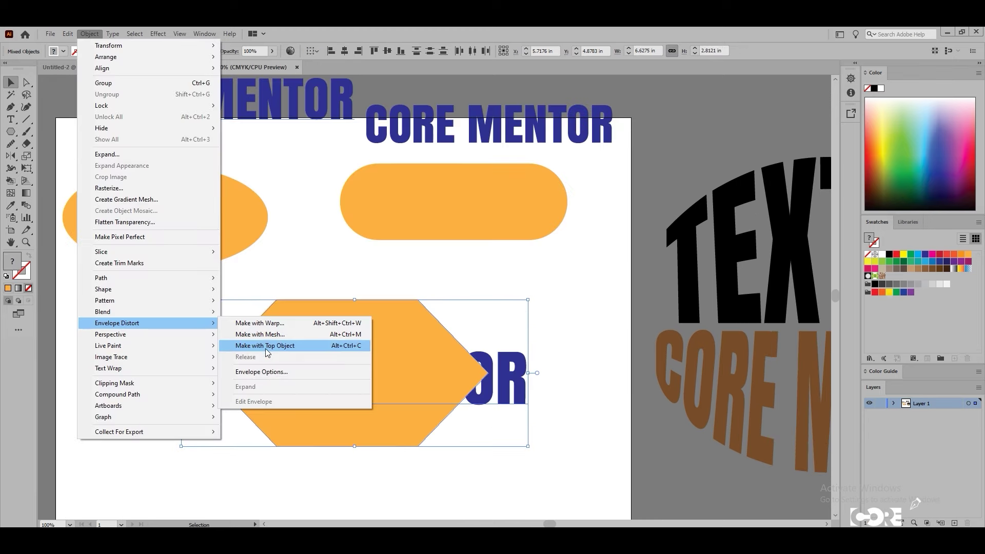
click(266, 349)
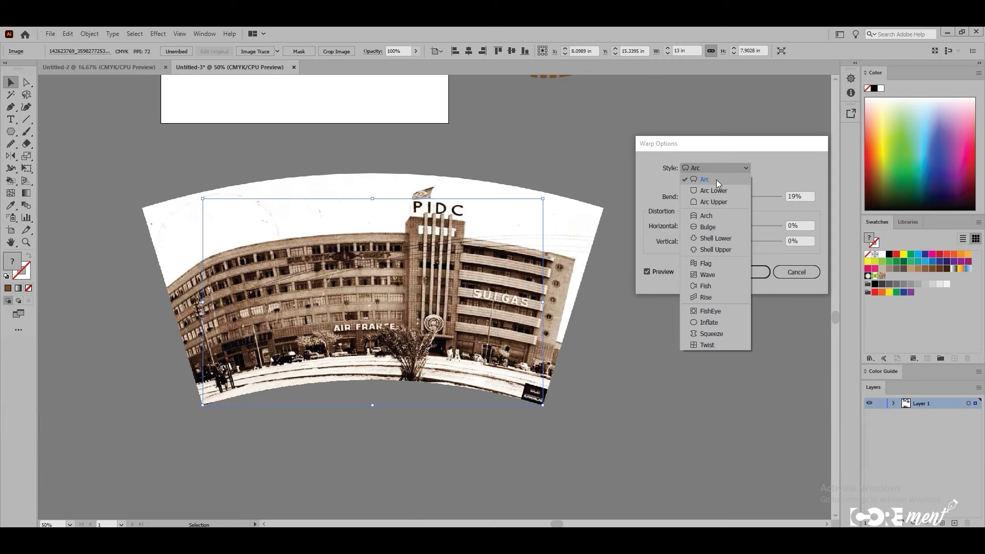
click(708, 180)
drag(741, 197, 747, 198)
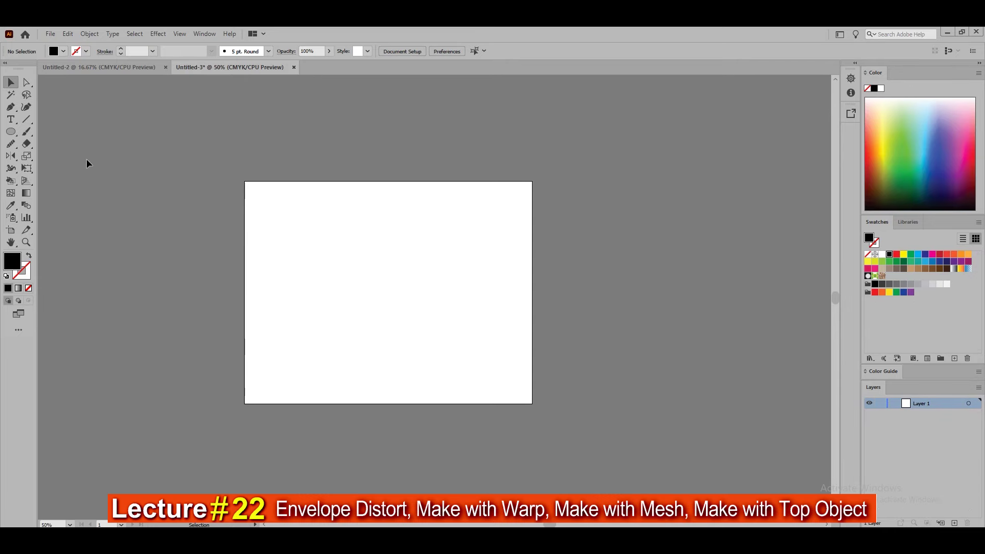
- Type CORE MENTOR on the artboard, enlarge it and move it up and left
click(11, 119)
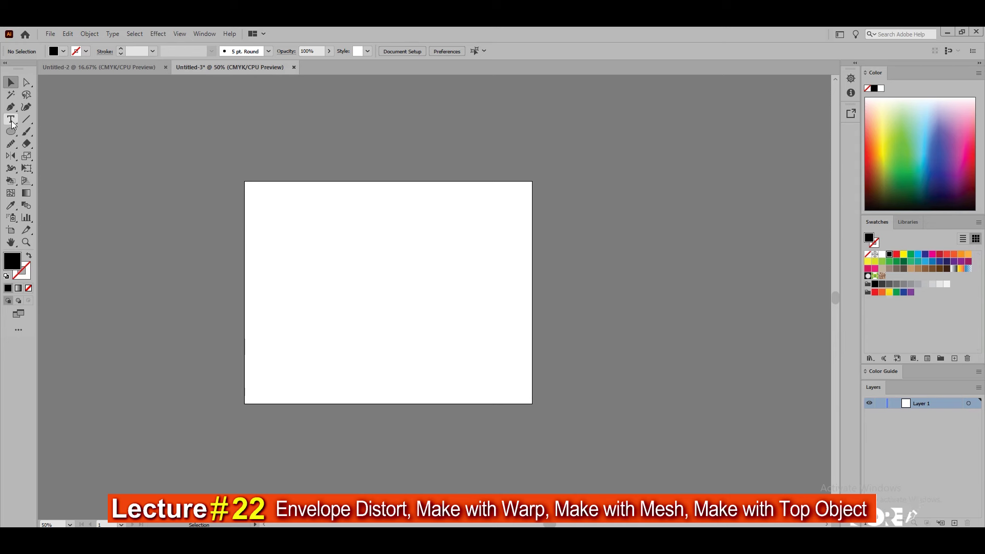
click(313, 264)
key(BackSpace)
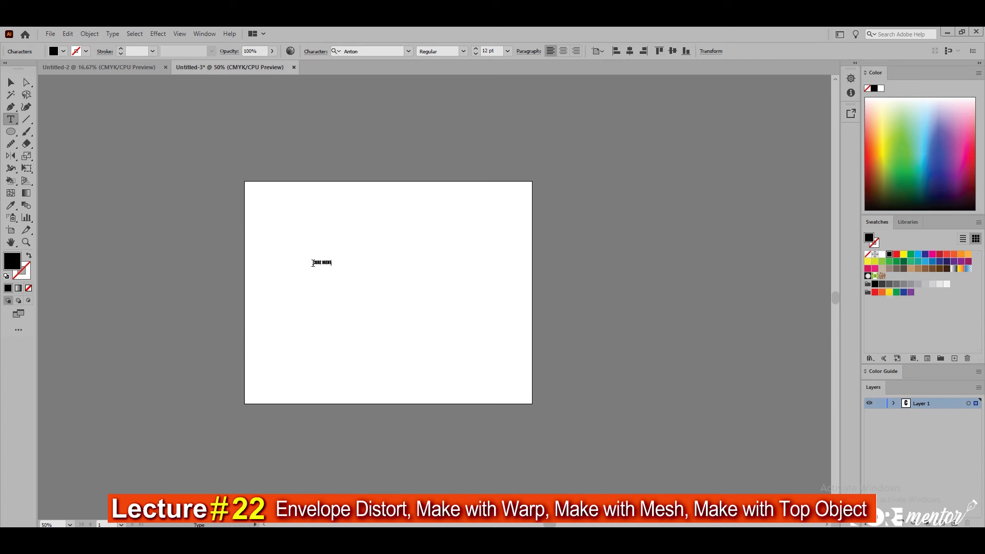
text(OR)
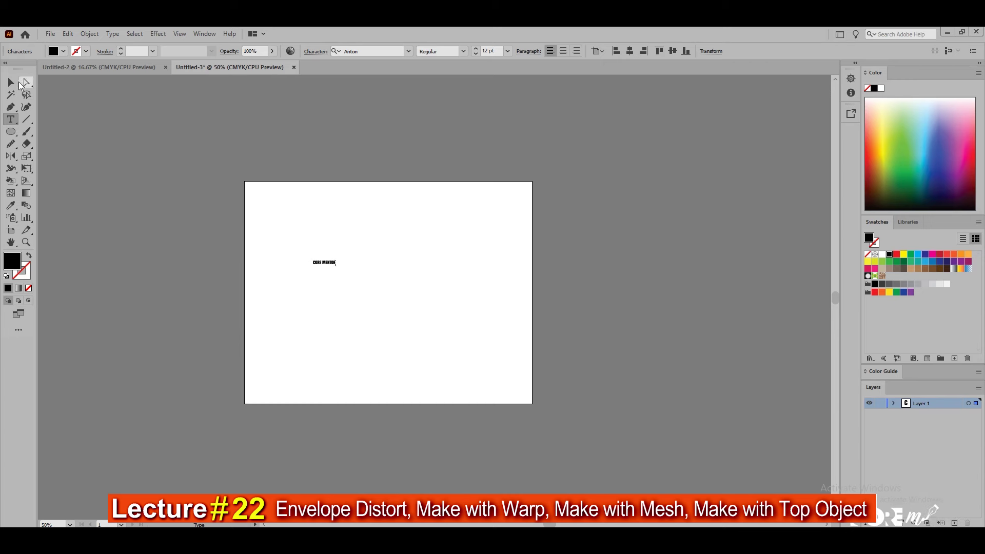
click(12, 83)
drag(336, 266, 483, 325)
mouse_move(439, 293)
mouse_down()
mouse_move(419, 284)
mouse_move(406, 174)
mouse_up()
- Keep a black CORE MENTOR copy above the artboard and make the artboard version brown
click(422, 268)
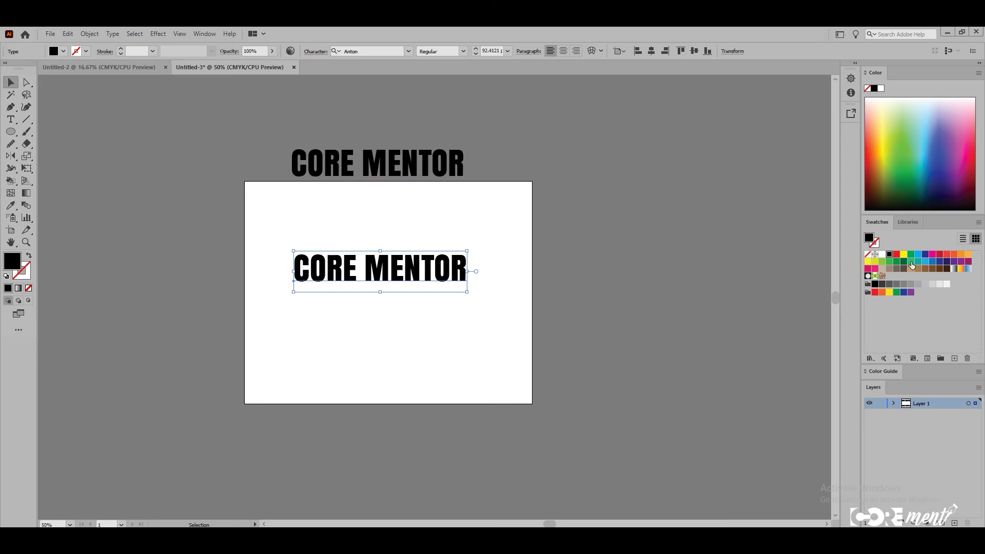
click(933, 271)
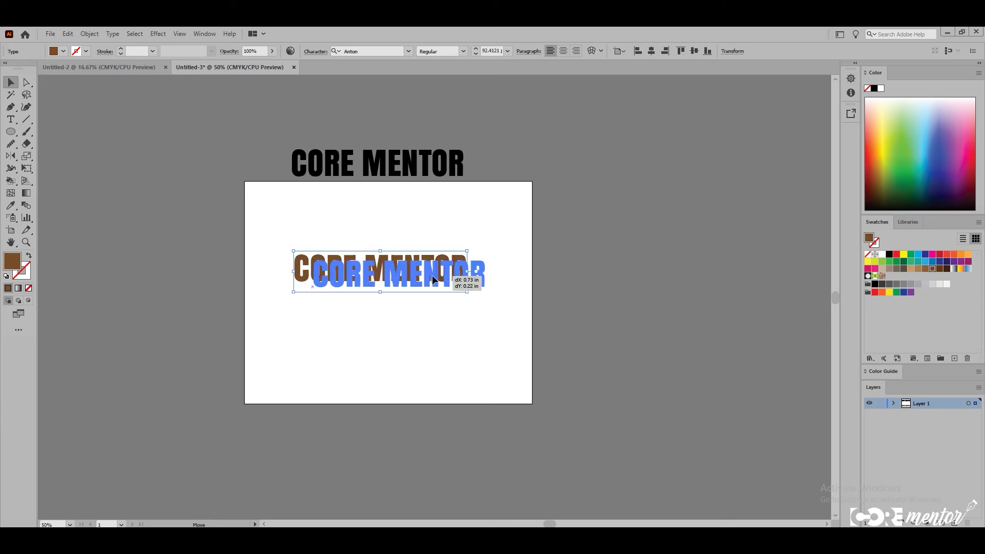
mouse_move(410, 268)
mouse_down()
mouse_move(398, 270)
mouse_move(398, 283)
mouse_up()
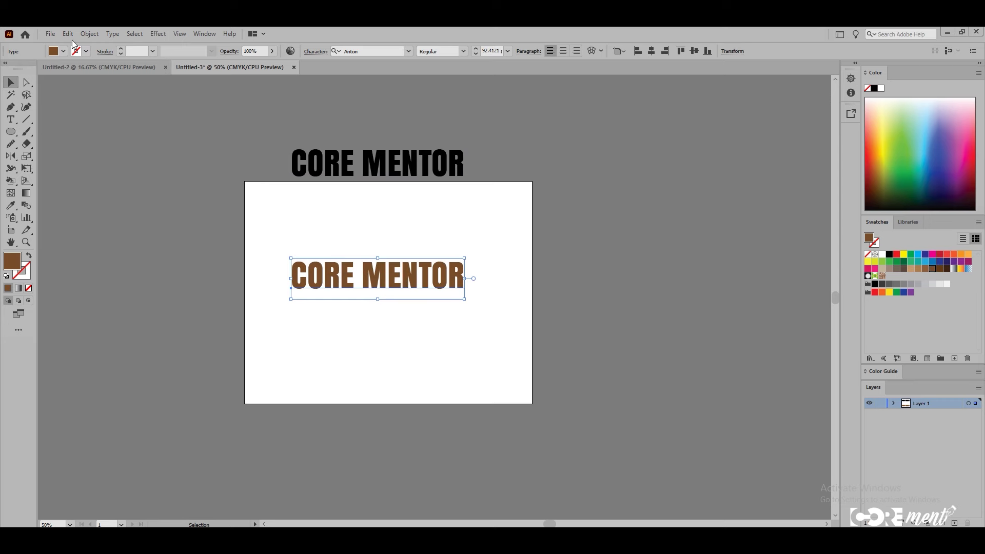
click(90, 33)
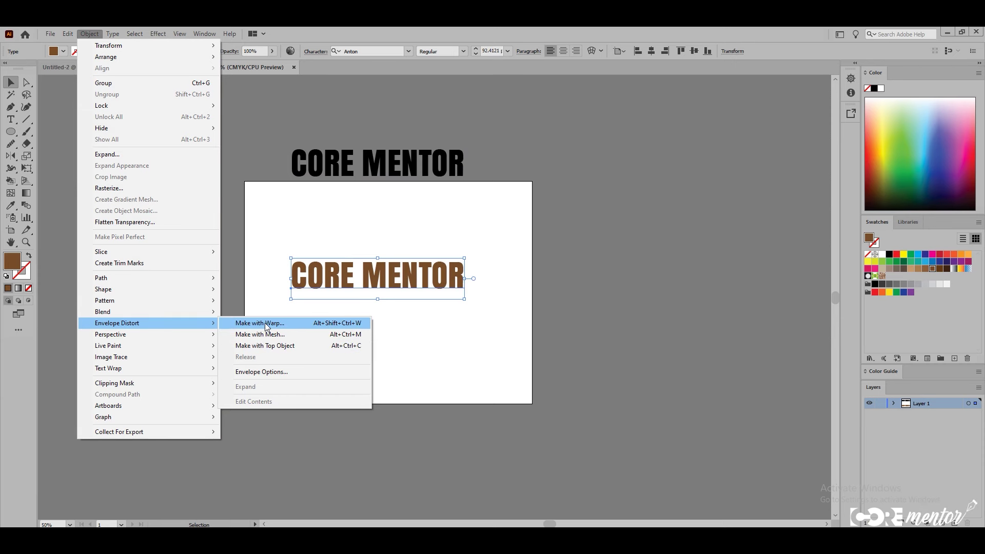
- Start a Make with Warp envelope on the brown text, keeping Arc as the style
click(264, 322)
drag(684, 290, 668, 151)
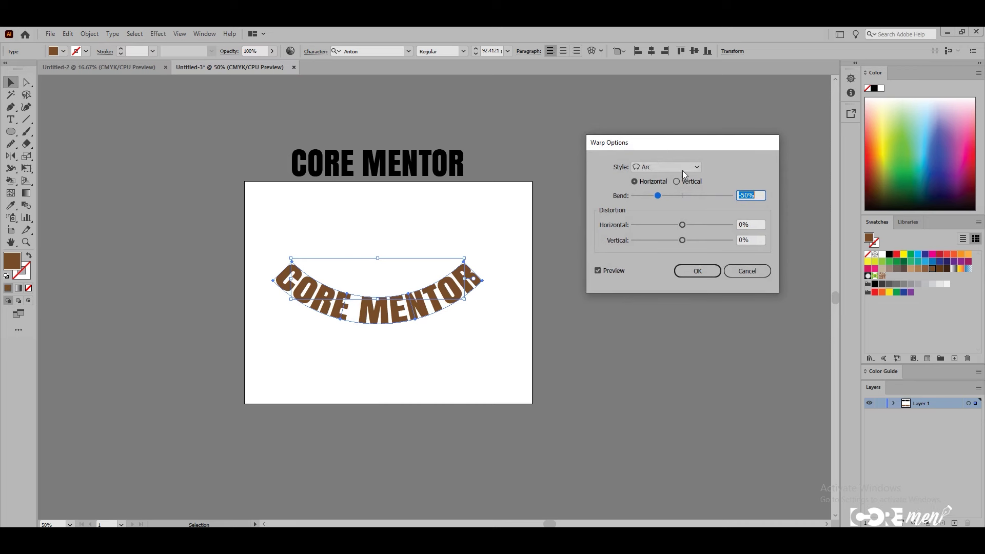
drag(644, 145, 598, 127)
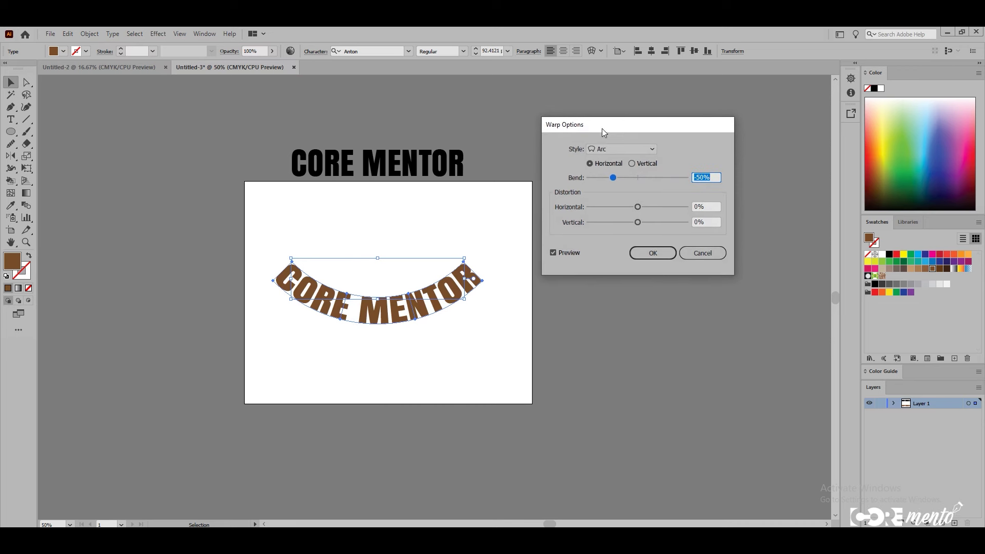
click(648, 151)
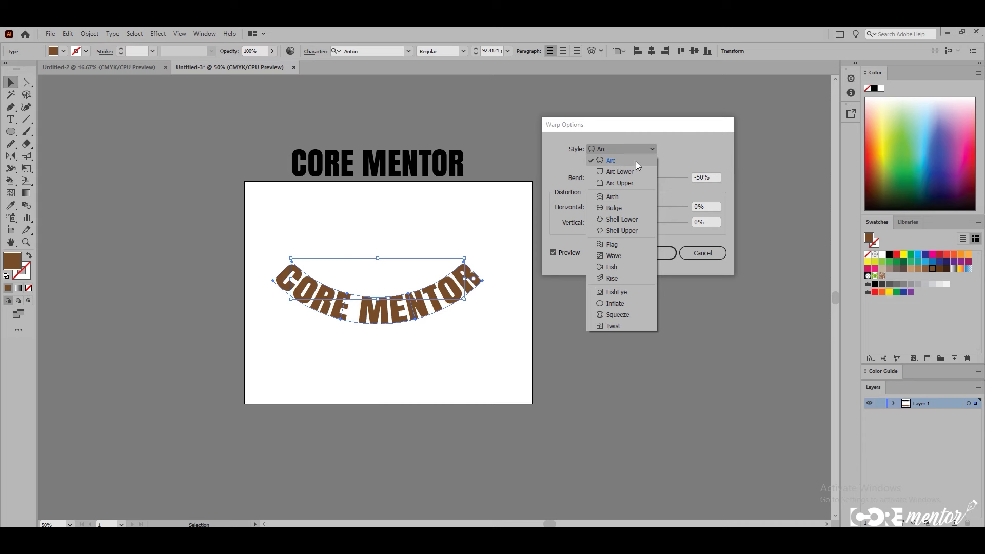
click(614, 162)
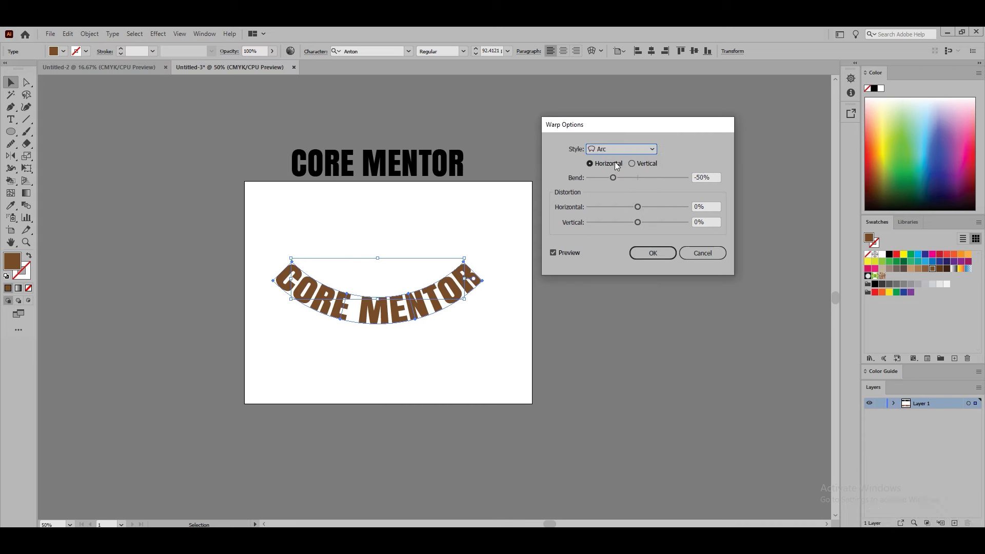
- Set an upward 51% Arc bend, comparing Vertical and Horizontal orientation
drag(613, 178, 604, 177)
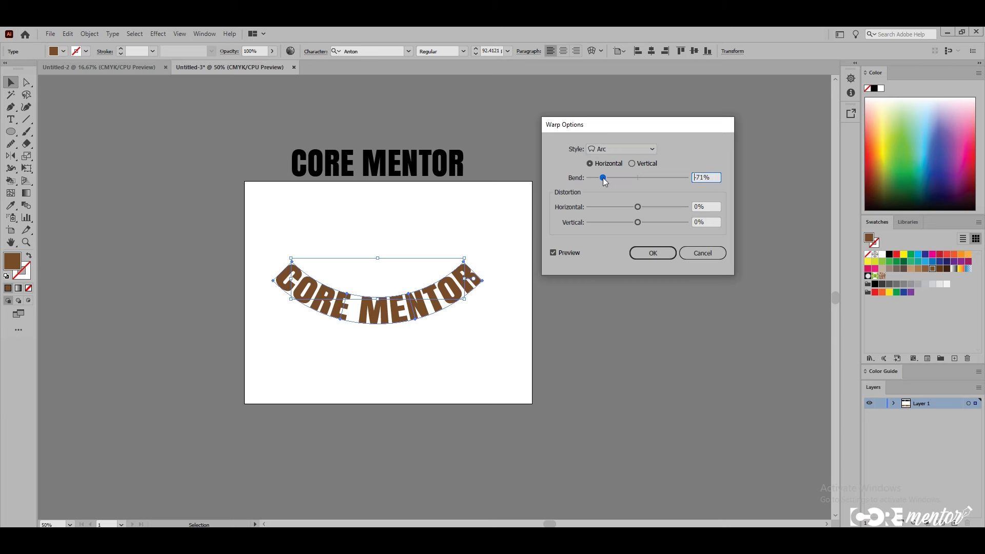
drag(614, 179, 671, 180)
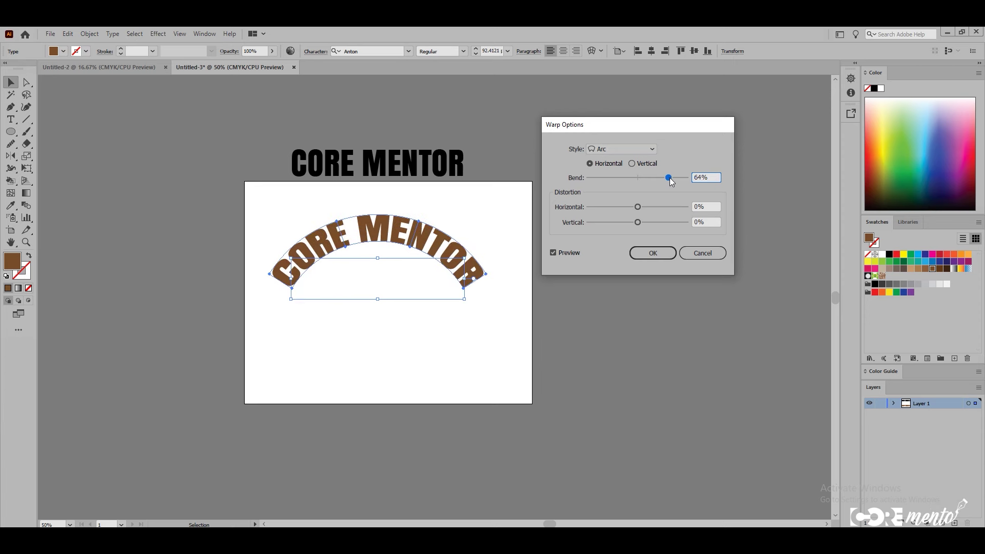
mouse_move(670, 179)
mouse_down()
mouse_move(636, 179)
mouse_move(662, 178)
mouse_up()
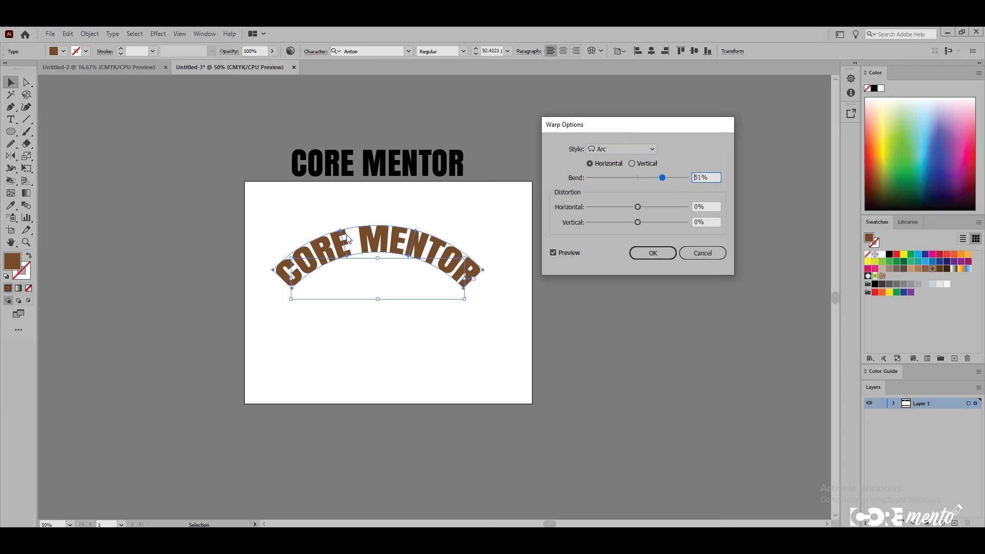
click(631, 163)
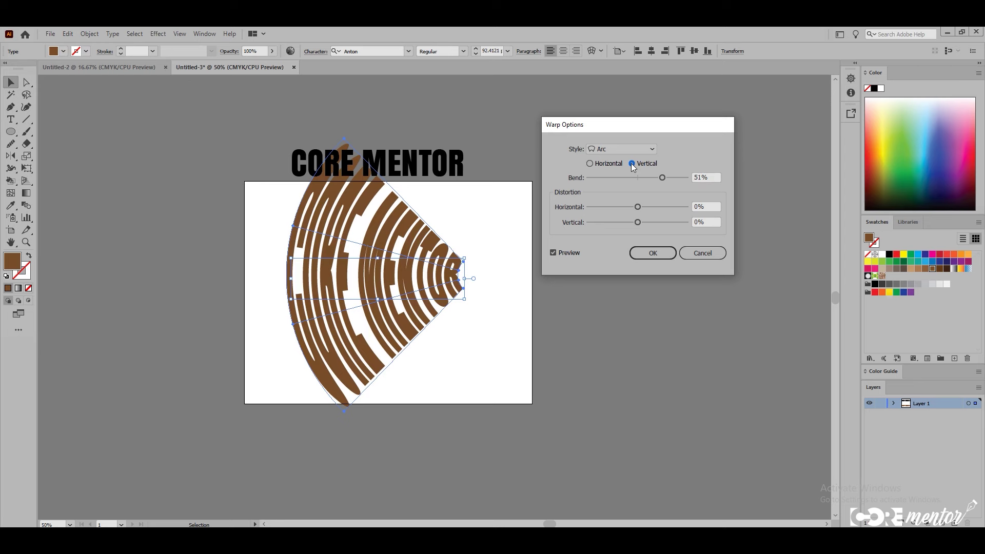
click(590, 164)
- Commit the 51% Arc warp and nudge the arched text slightly up and right
click(647, 253)
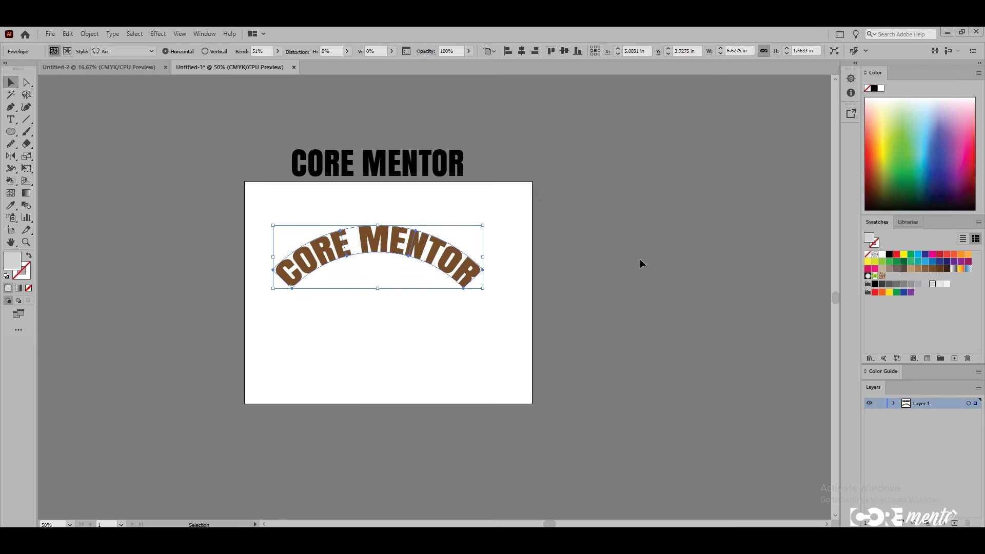
drag(440, 251, 443, 243)
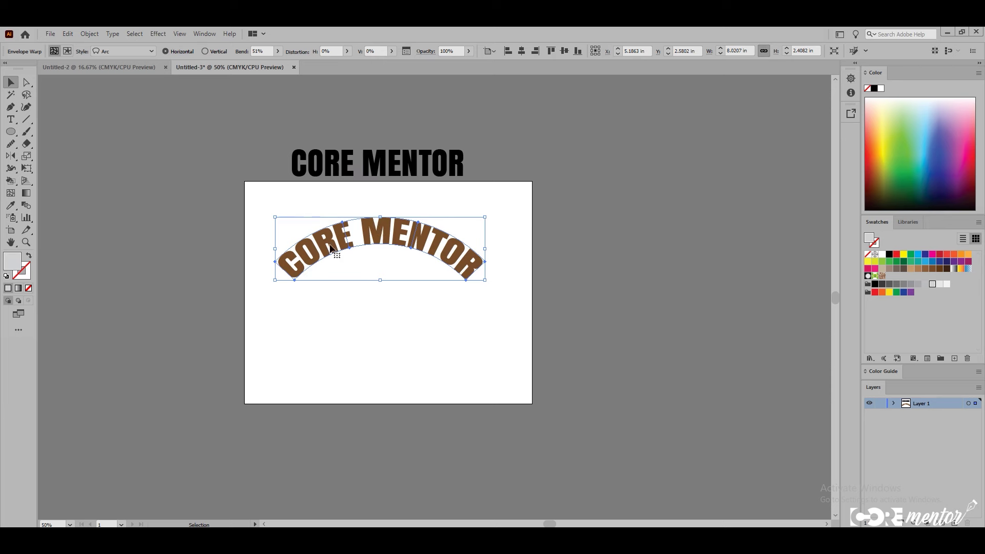
click(344, 176)
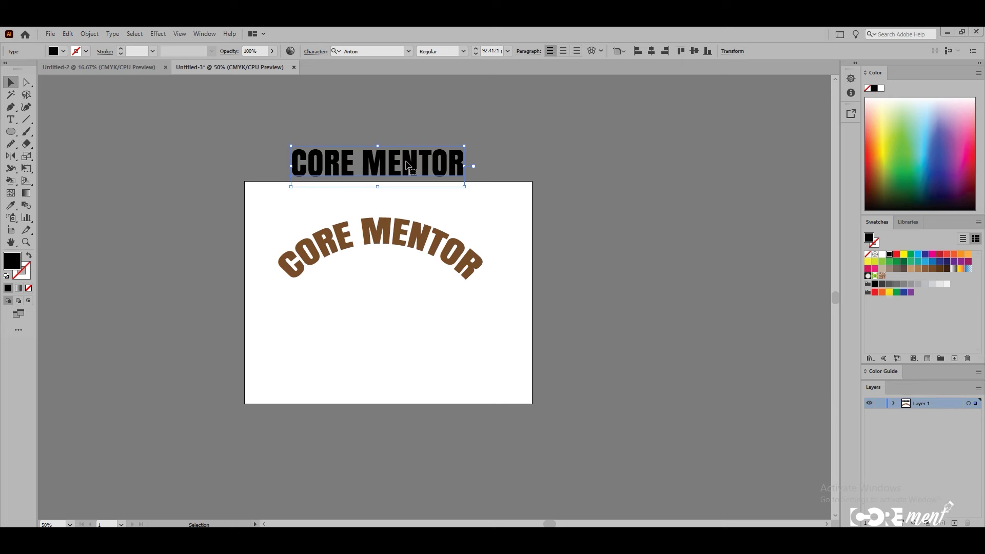
click(393, 237)
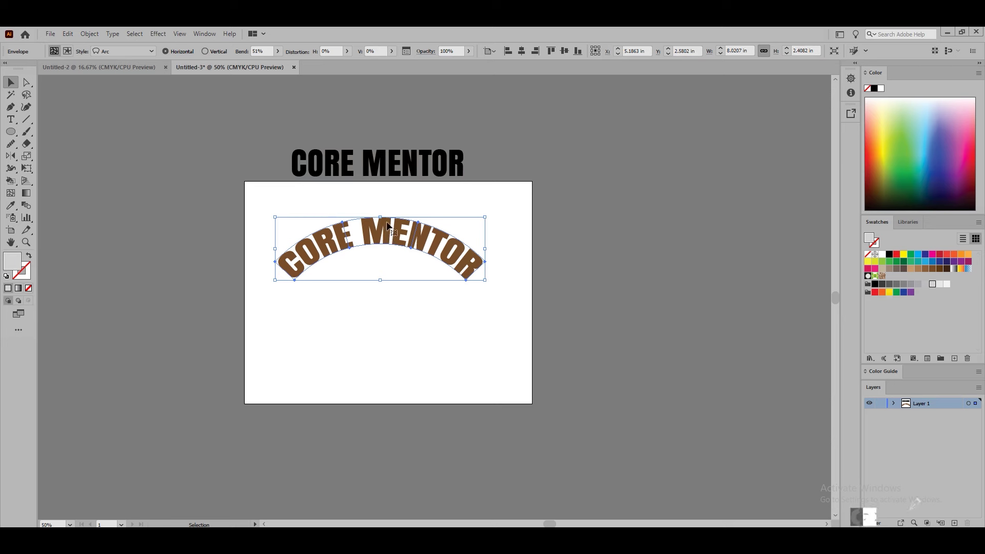
- Change the envelope's text from CORE MENTOR to TEXTILE and move it down-right toward centre
double_click(383, 226)
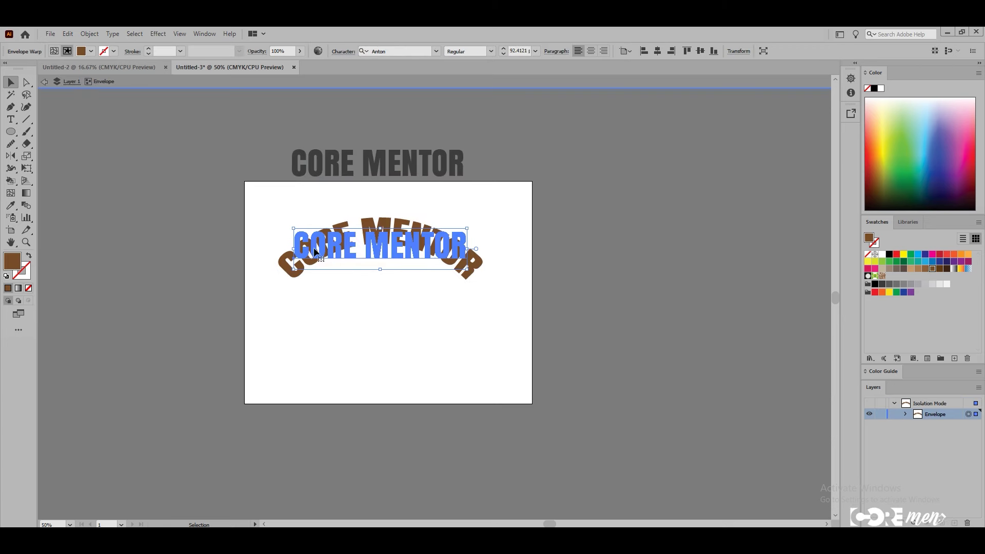
click(11, 119)
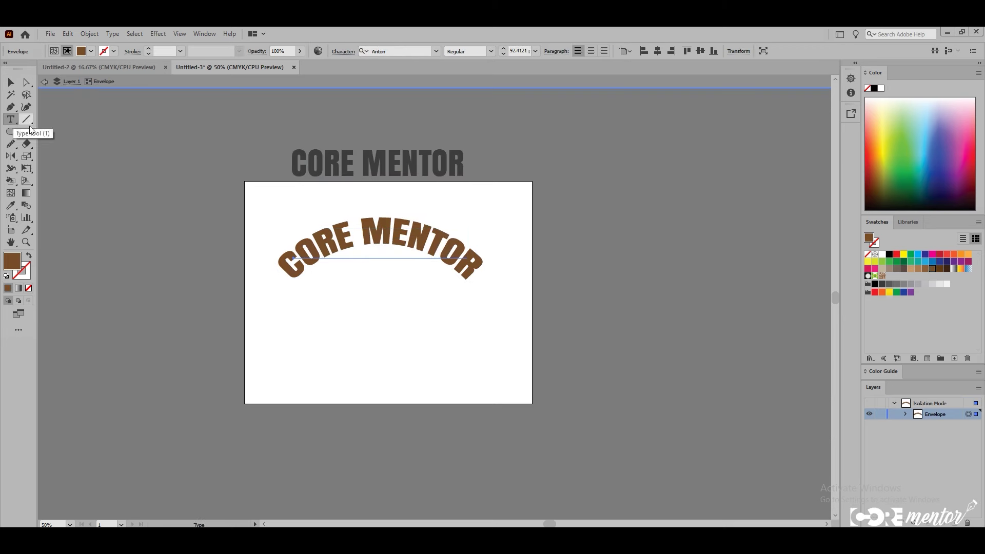
click(293, 243)
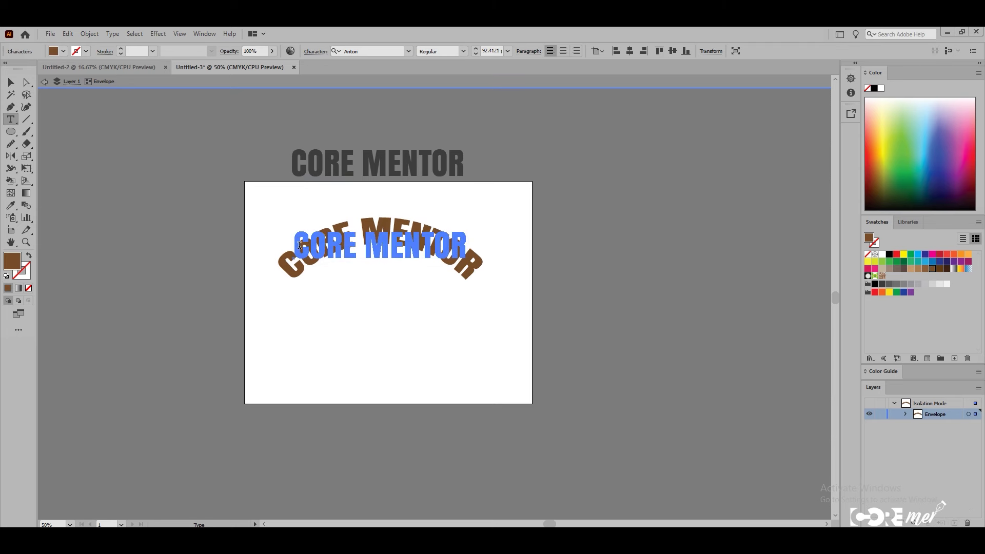
text(TEXTILE)
key(Delete)
key(Delete)
key(Delete)
key(Delete)
key(Delete)
key(Delete)
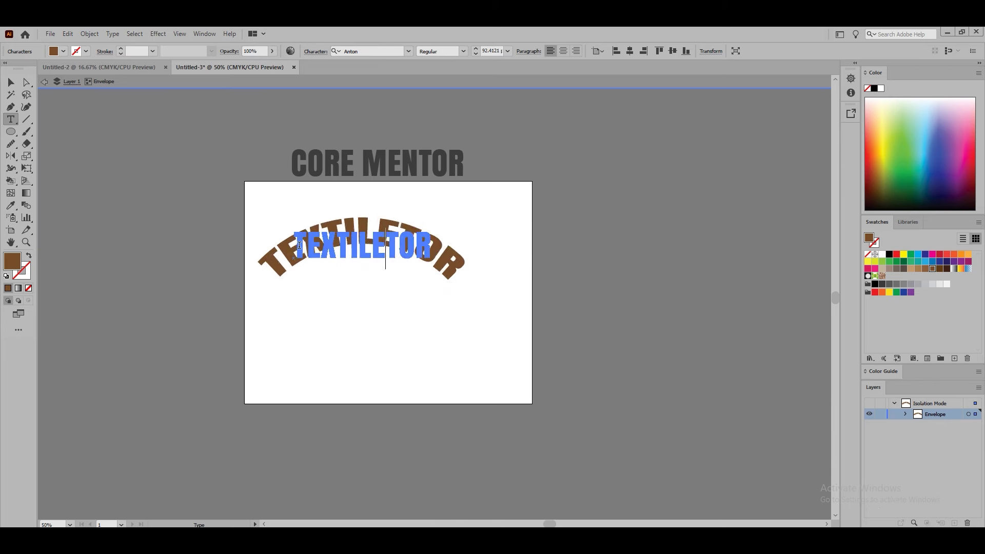
key(Delete)
key(Delete)
key(Delete)
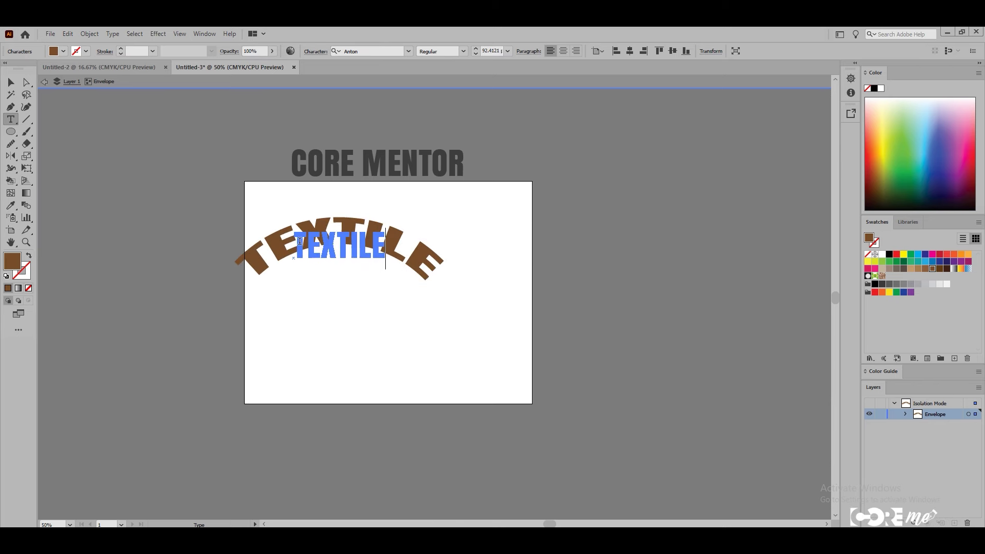
click(11, 82)
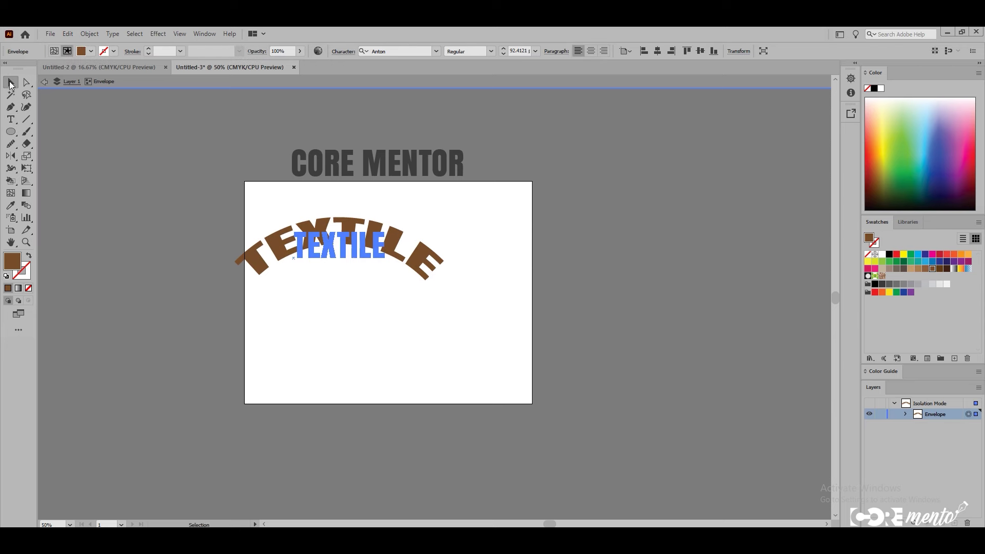
drag(334, 241, 370, 269)
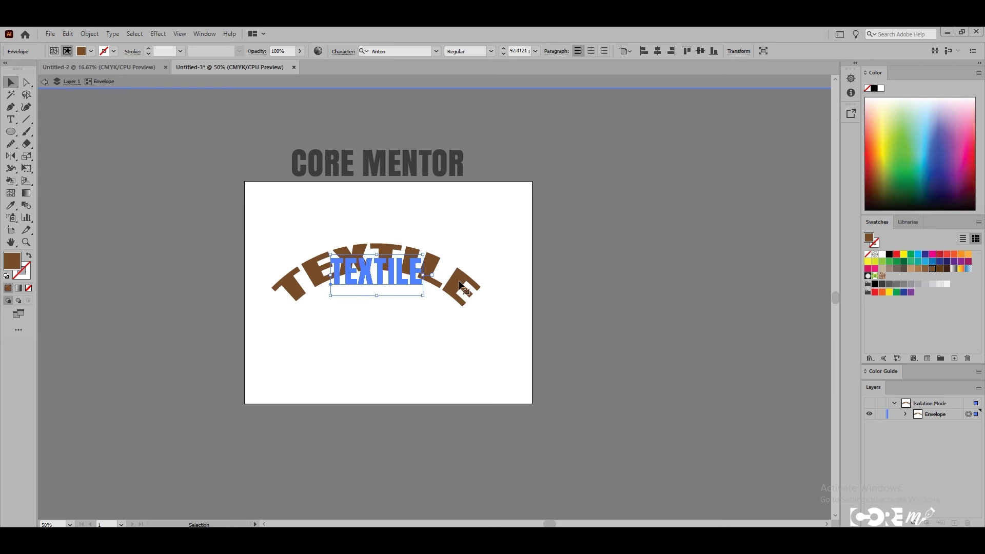
- Expand the arched TEXTILE envelope into plain shapes, then delete the expanded group
click(89, 34)
click(124, 155)
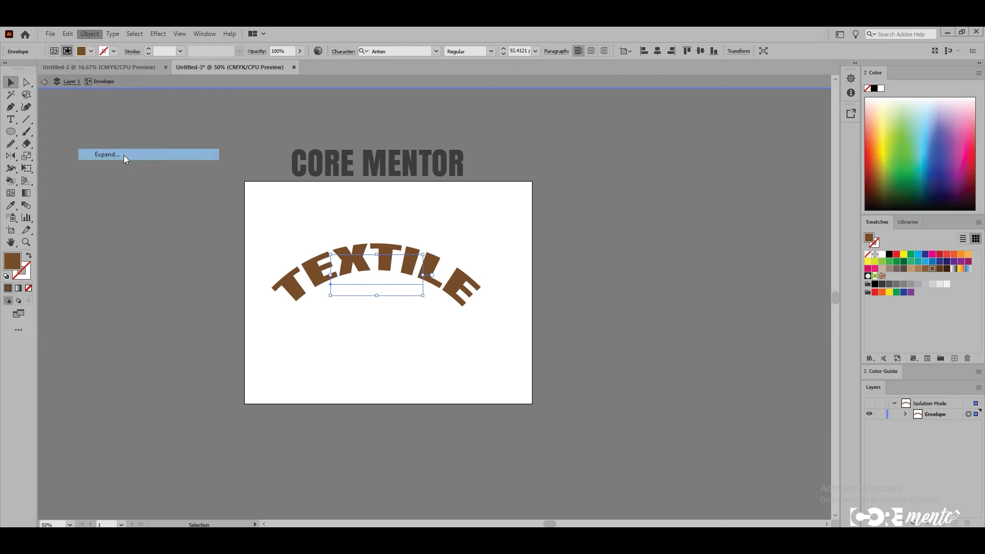
click(471, 357)
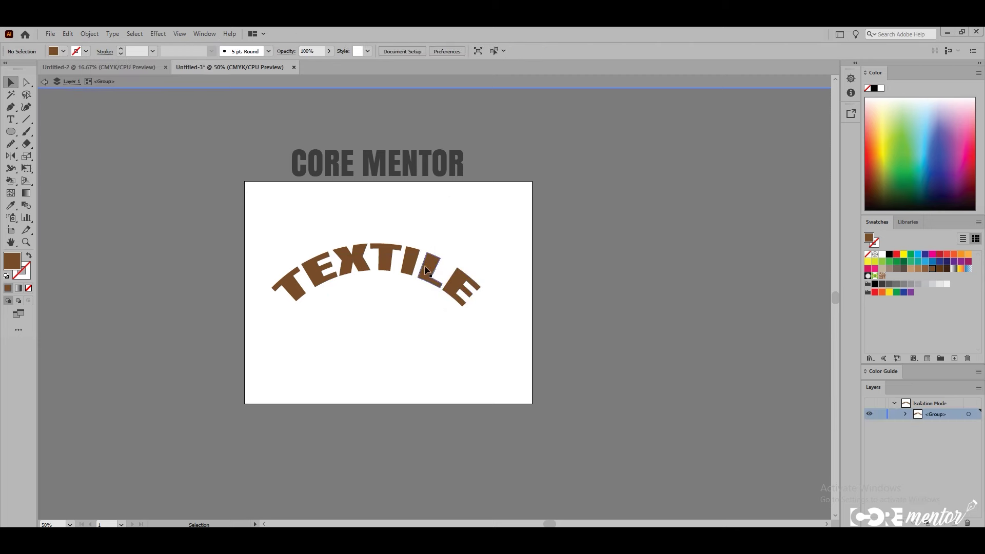
click(435, 310)
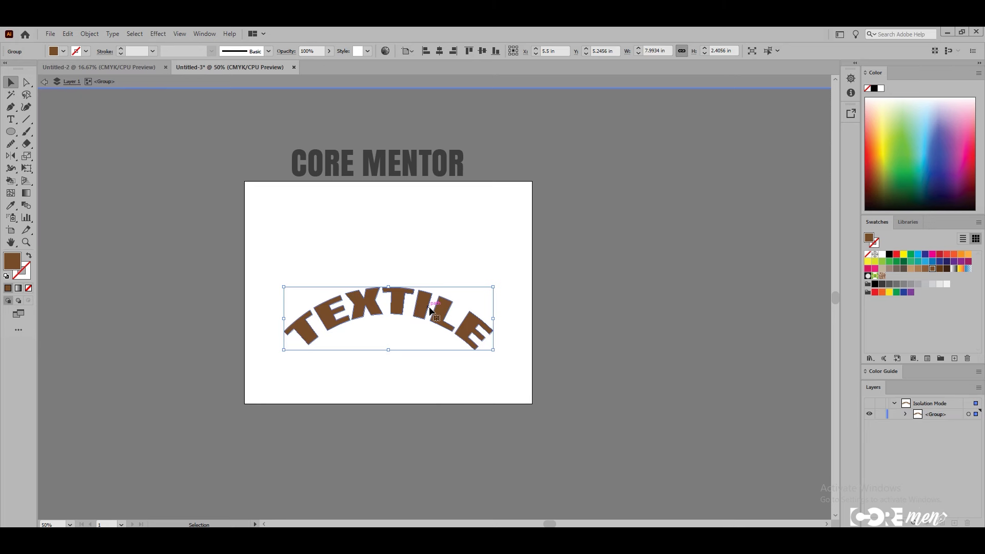
key(Delete)
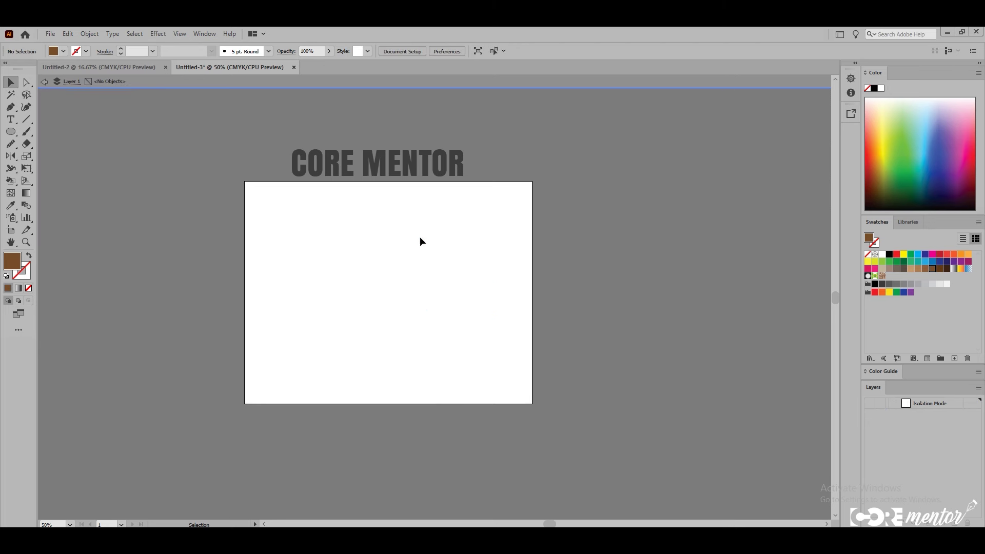
mouse_move(404, 278)
mouse_down()
mouse_move(403, 179)
mouse_move(415, 263)
mouse_up()
- Exit isolation and place a brown CORE MENTOR copy mid-artboard, leaving it unwarped
double_click(600, 197)
drag(377, 163, 383, 263)
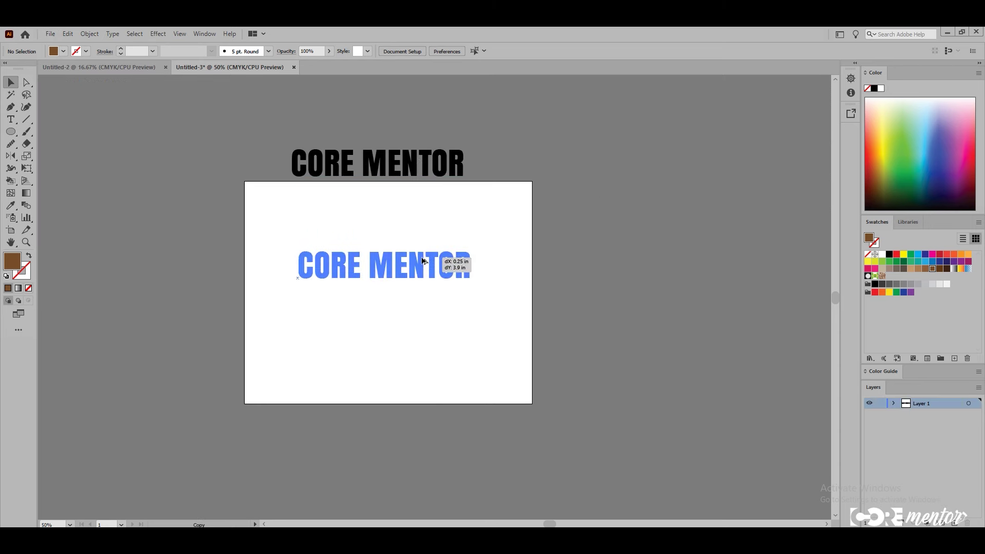
click(933, 269)
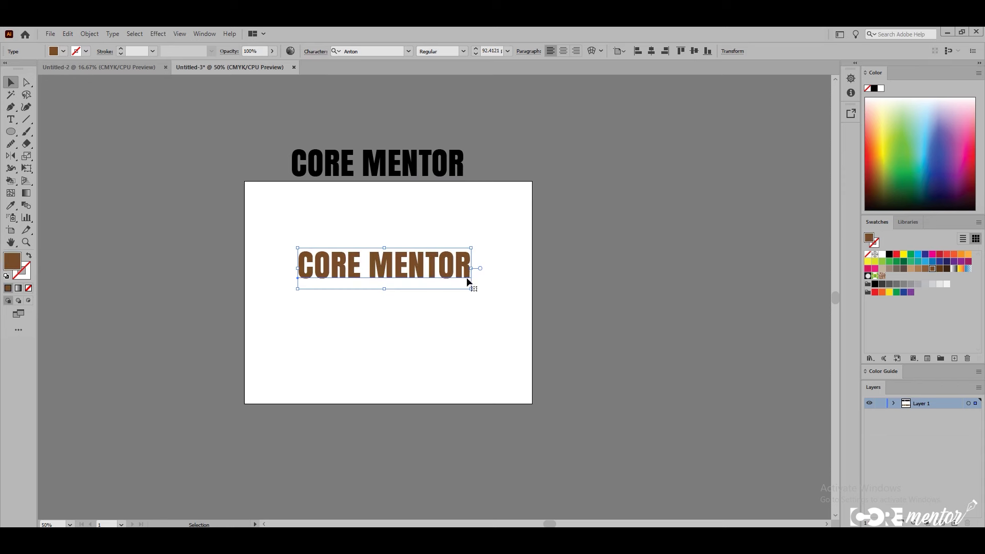
click(89, 33)
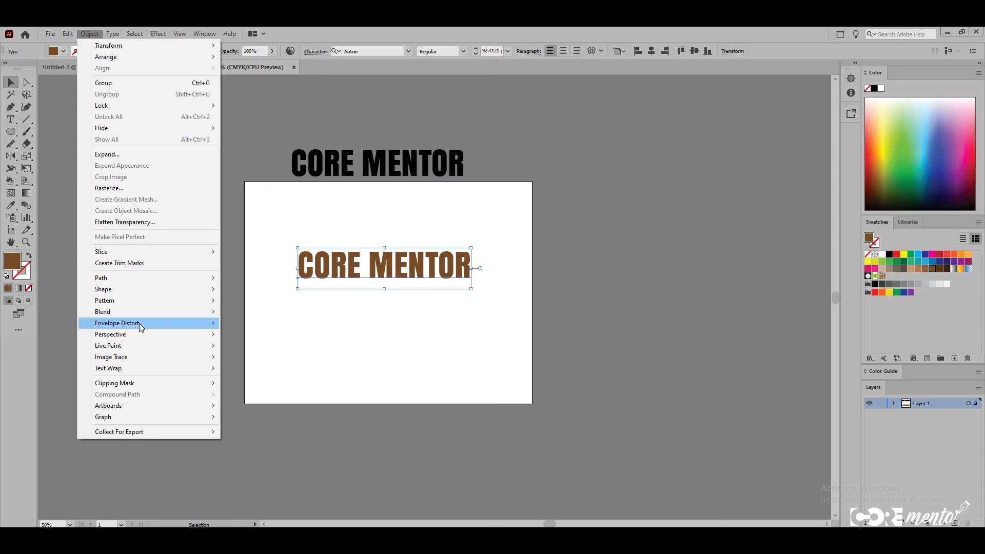
click(276, 323)
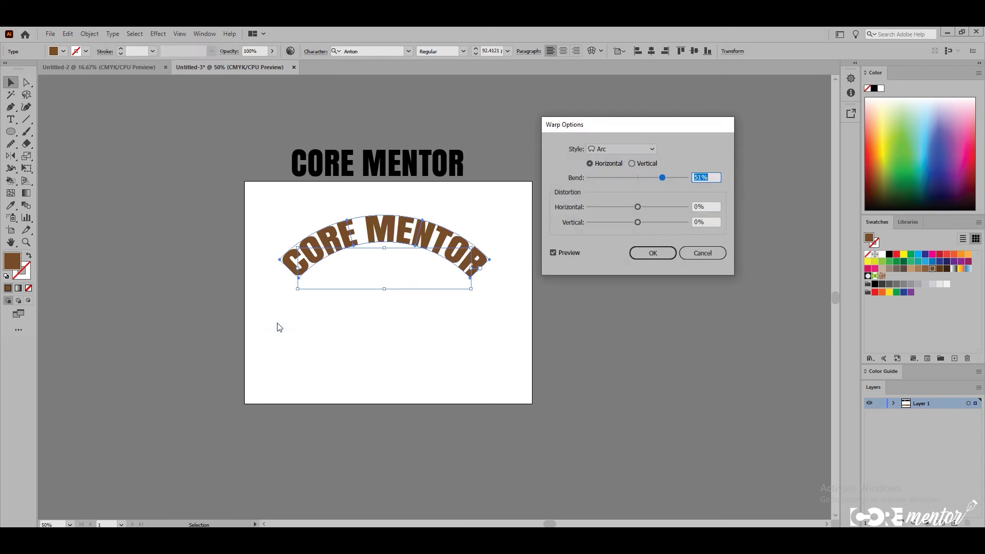
click(703, 254)
- Apply an Effect > Warp Arc Lower to the brown copy at about 62% bend
click(155, 35)
mouse_move(170, 167)
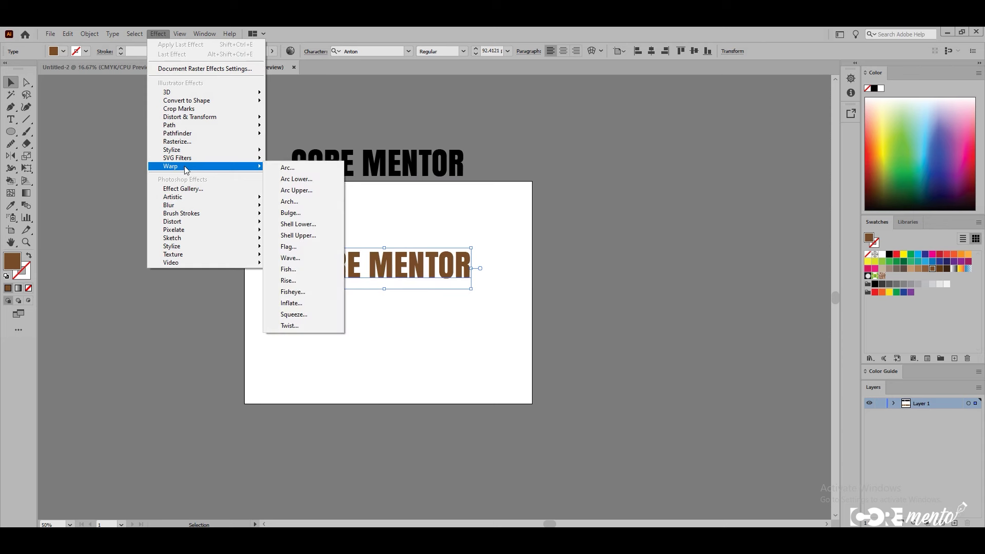
click(291, 168)
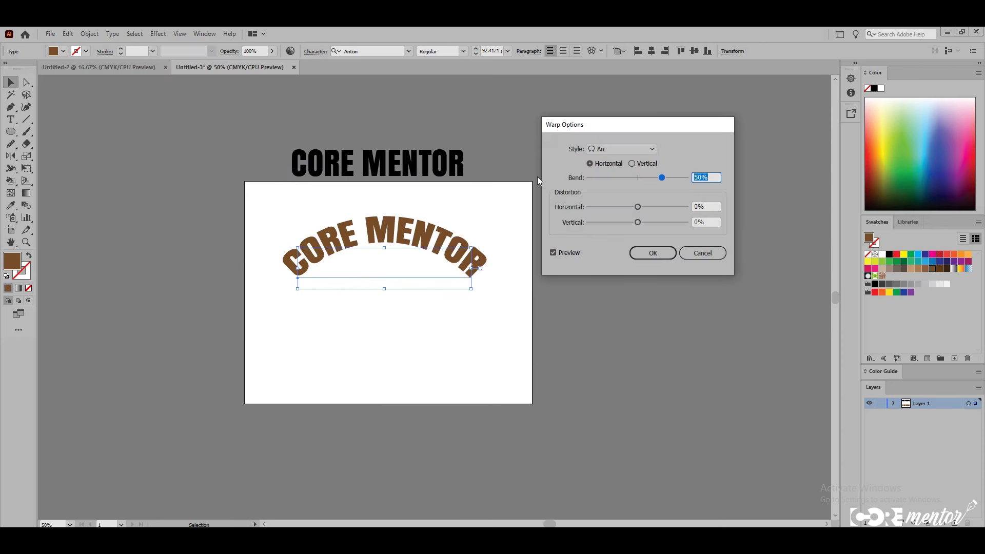
click(652, 150)
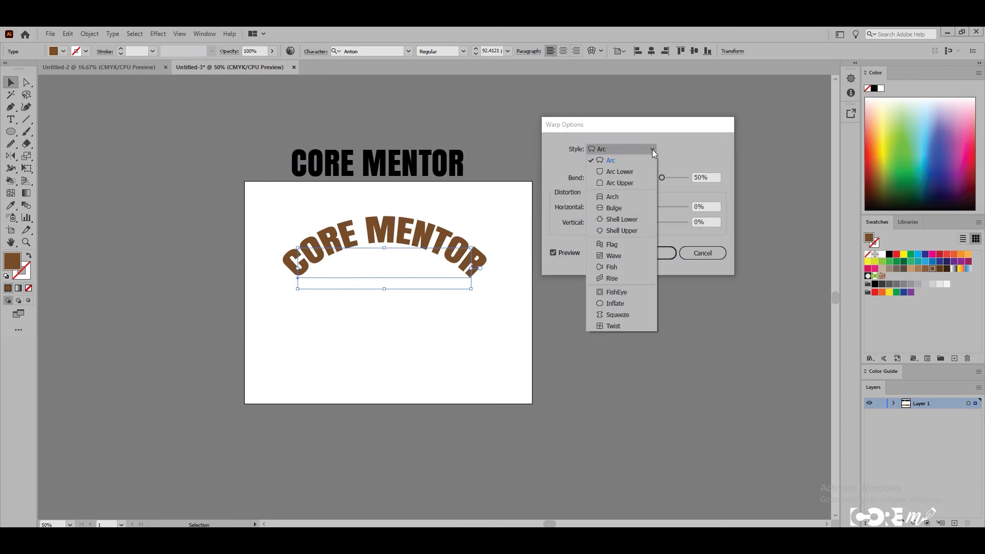
click(622, 174)
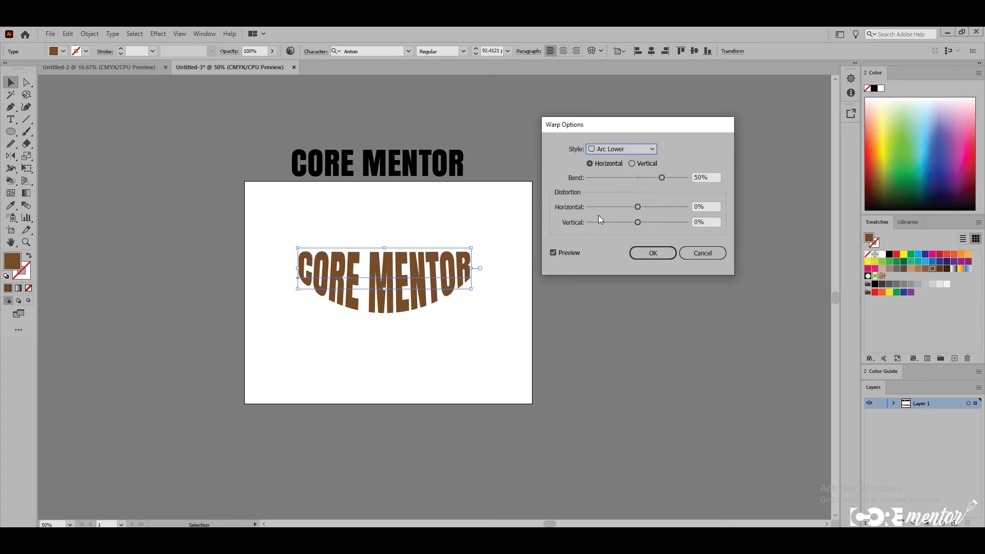
mouse_move(662, 177)
mouse_down()
mouse_move(613, 181)
mouse_move(670, 184)
mouse_up()
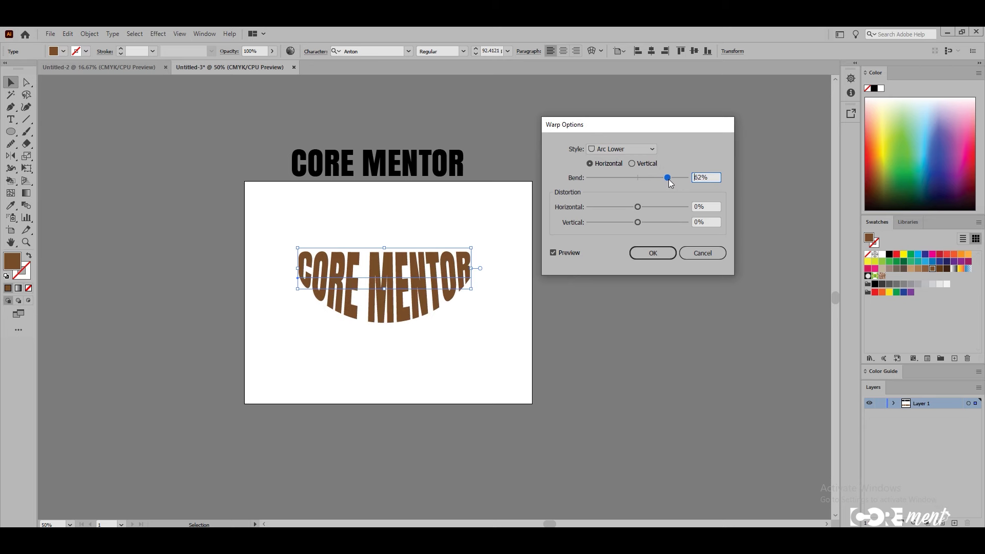
click(651, 253)
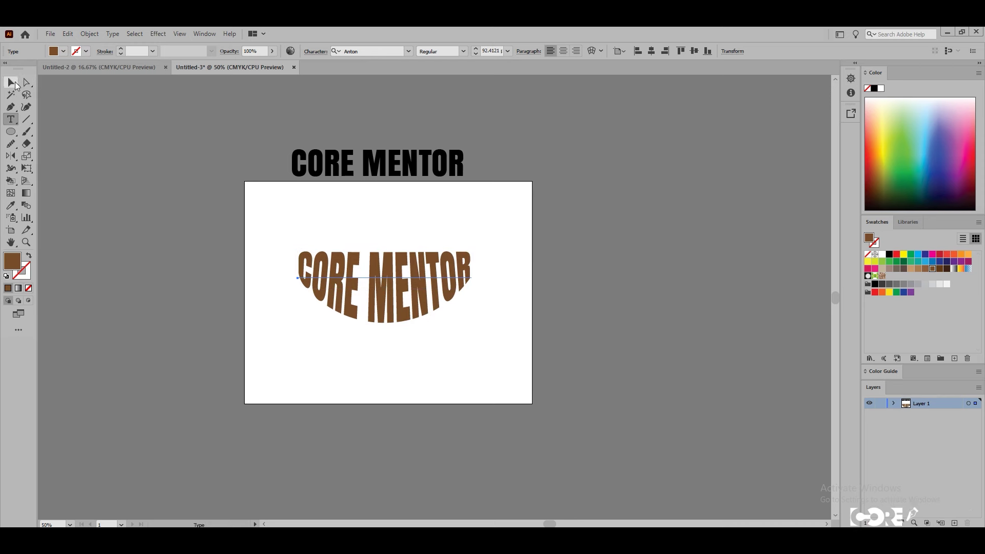
- Copy the black text above the warped CORE MENTOR and retype it as TEXTILE
drag(364, 164, 380, 239)
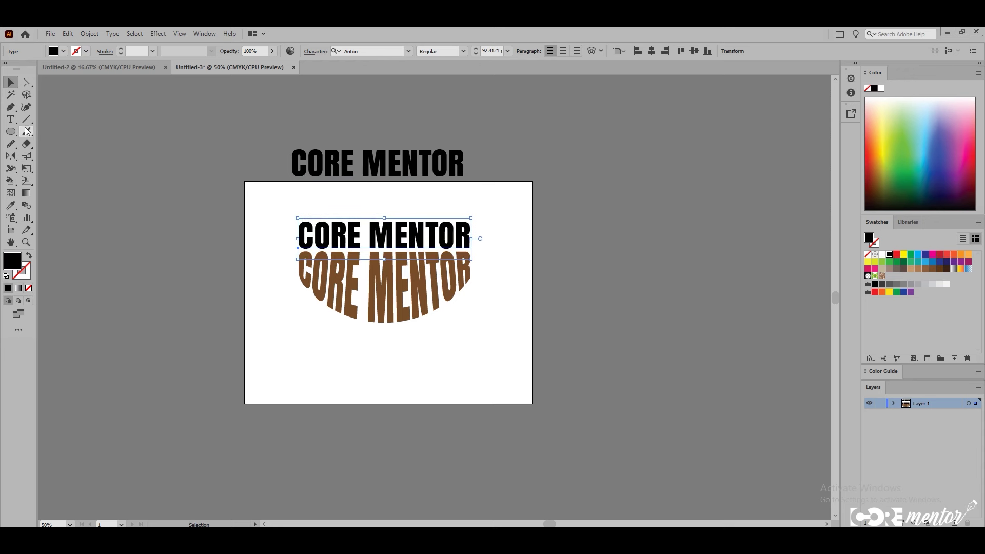
key(t)
drag(304, 228, 497, 235)
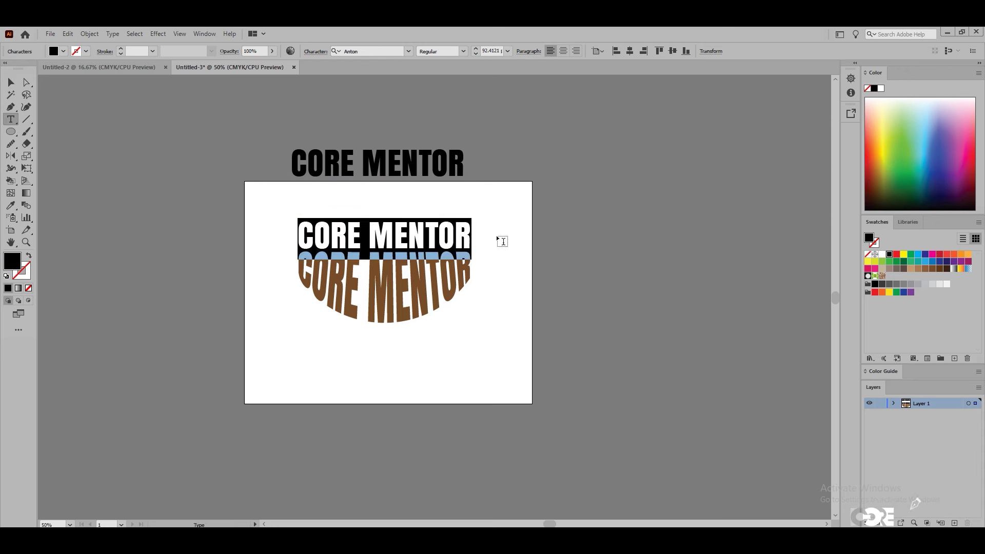
text(TEXTI)
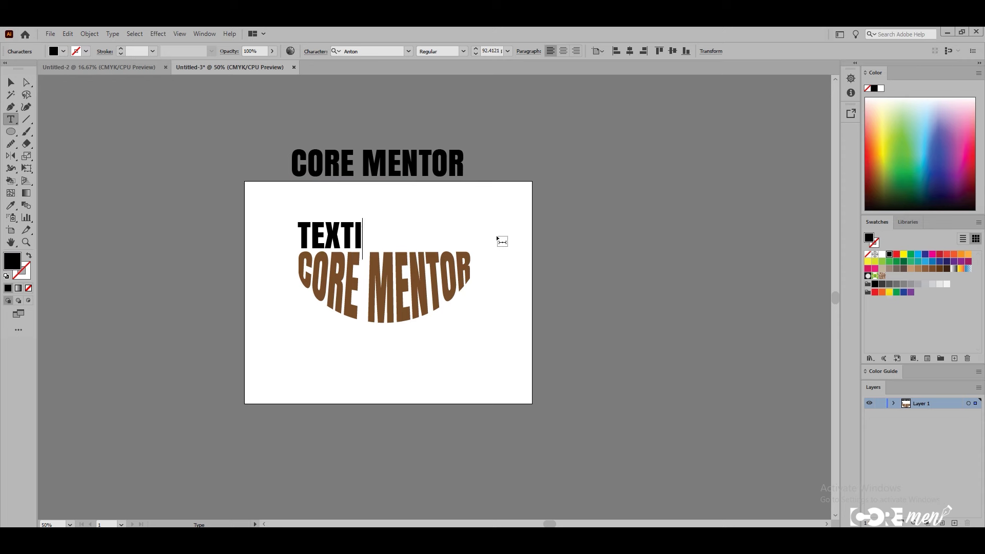
text(LE)
click(11, 82)
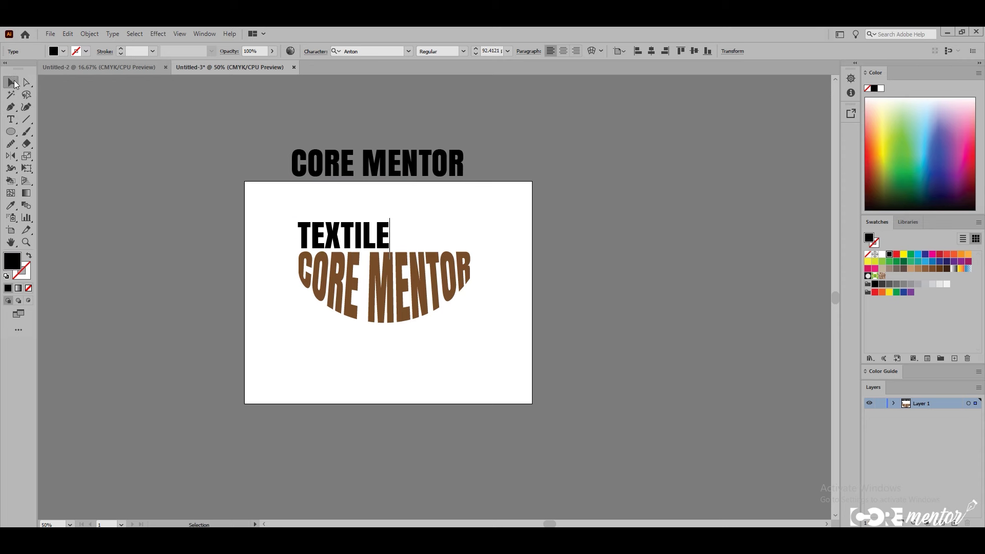
- Position the pair lower and enlarge TEXTILE to about 166 pt, centred above CORE MENTOR
drag(354, 163, 238, 120)
drag(252, 193, 451, 341)
drag(416, 285, 417, 352)
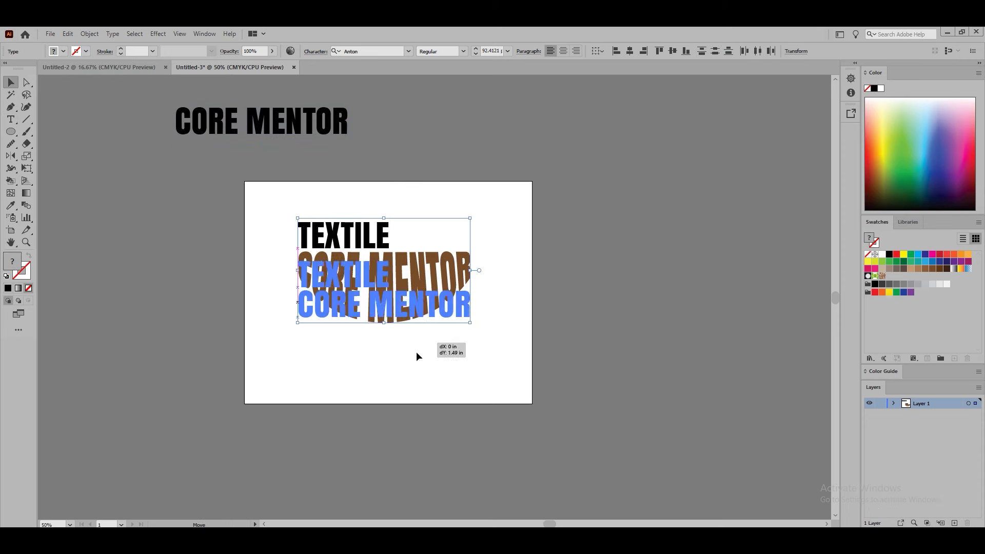
click(386, 276)
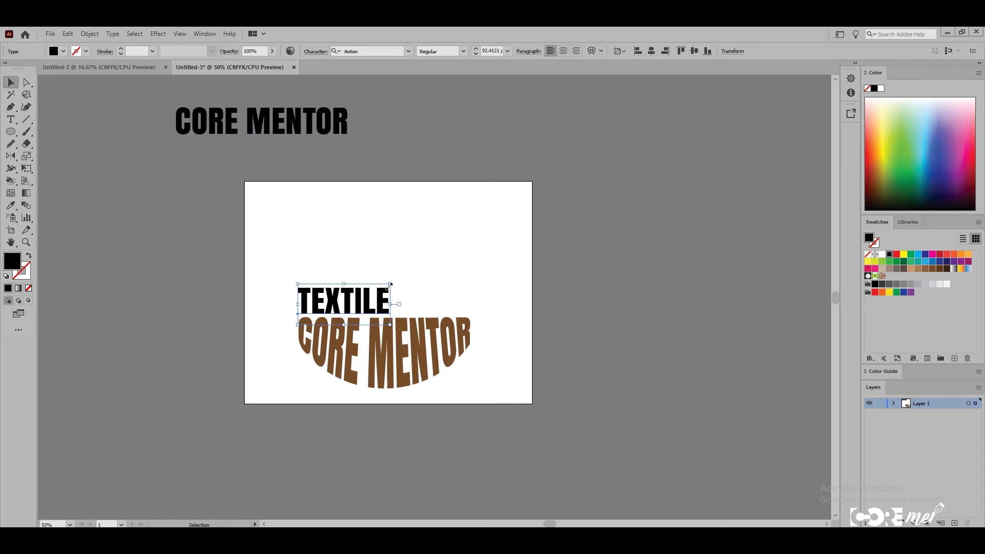
drag(392, 283, 502, 250)
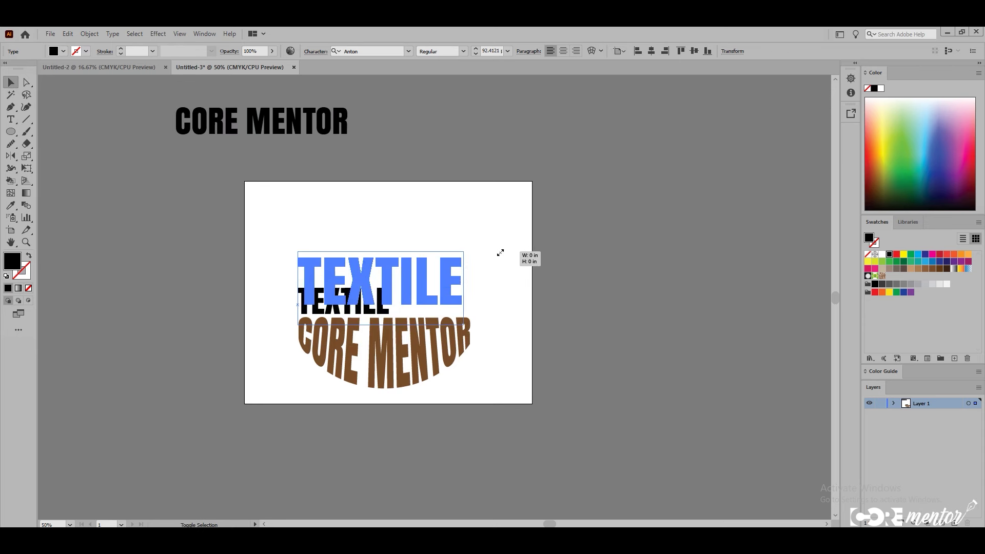
drag(502, 250, 497, 251)
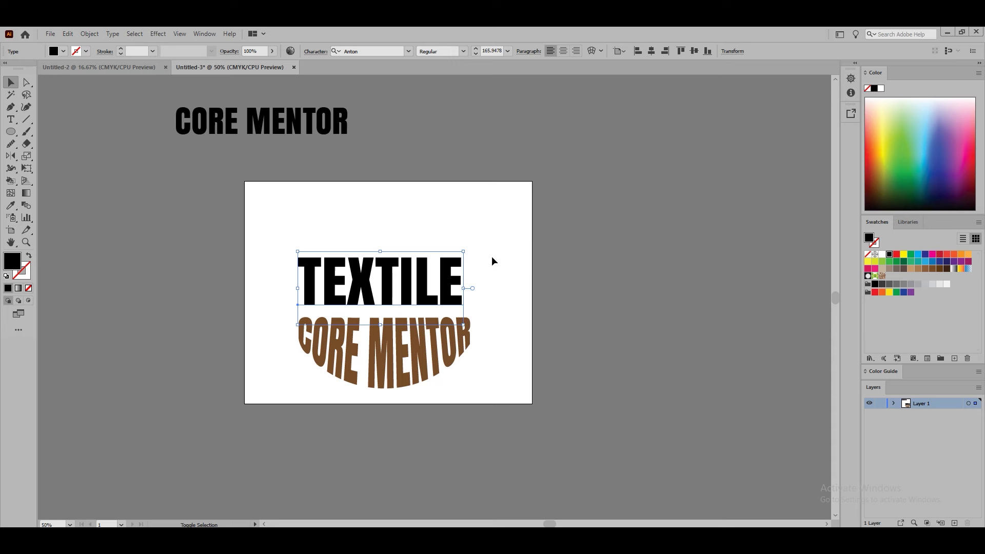
drag(454, 302, 459, 302)
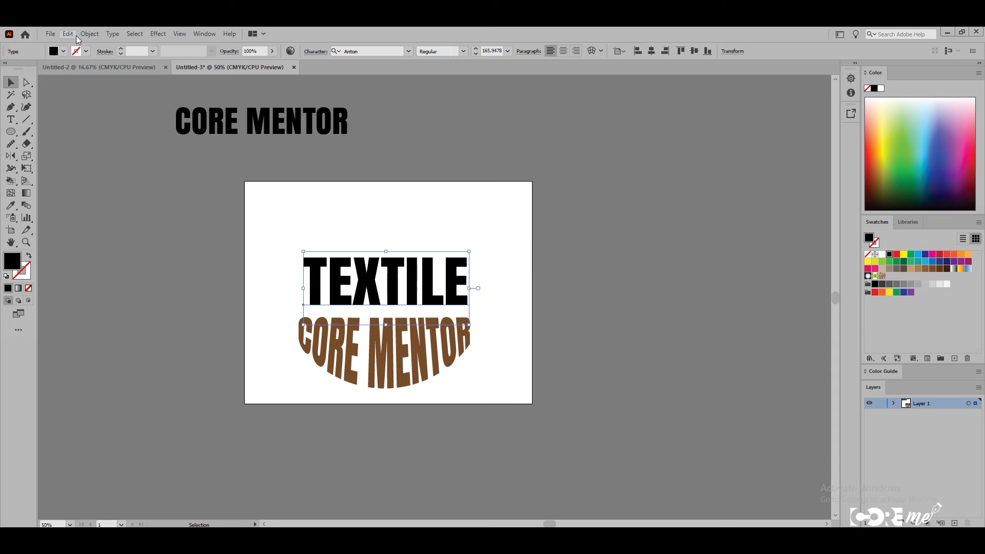
- Warp TEXTILE with an Arc Upper envelope at 53% bend, then deselect it
click(89, 33)
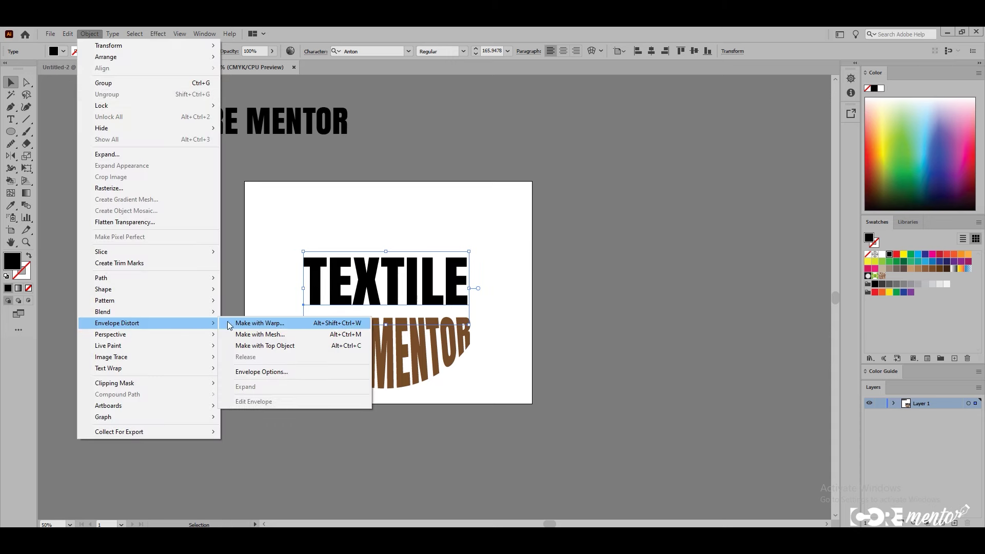
click(257, 323)
click(653, 148)
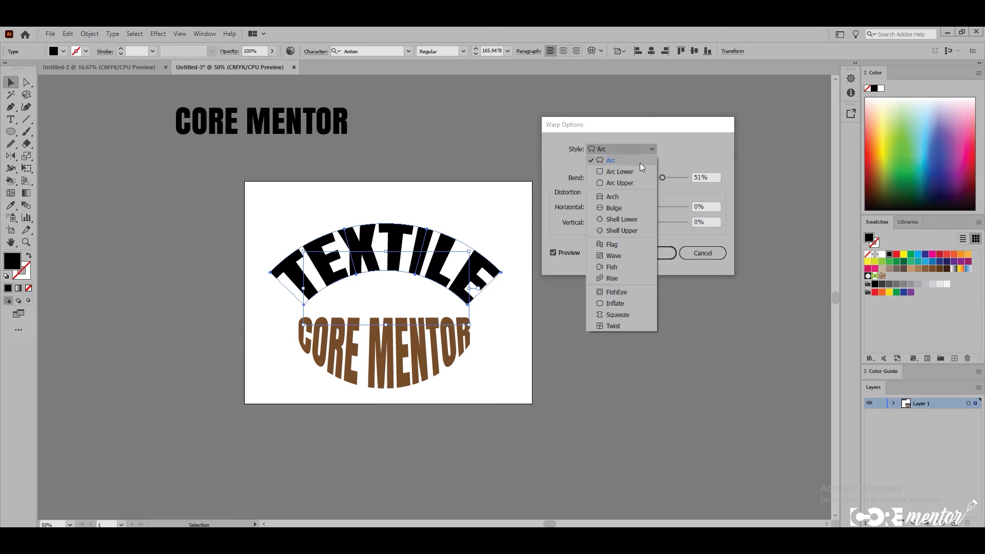
click(620, 183)
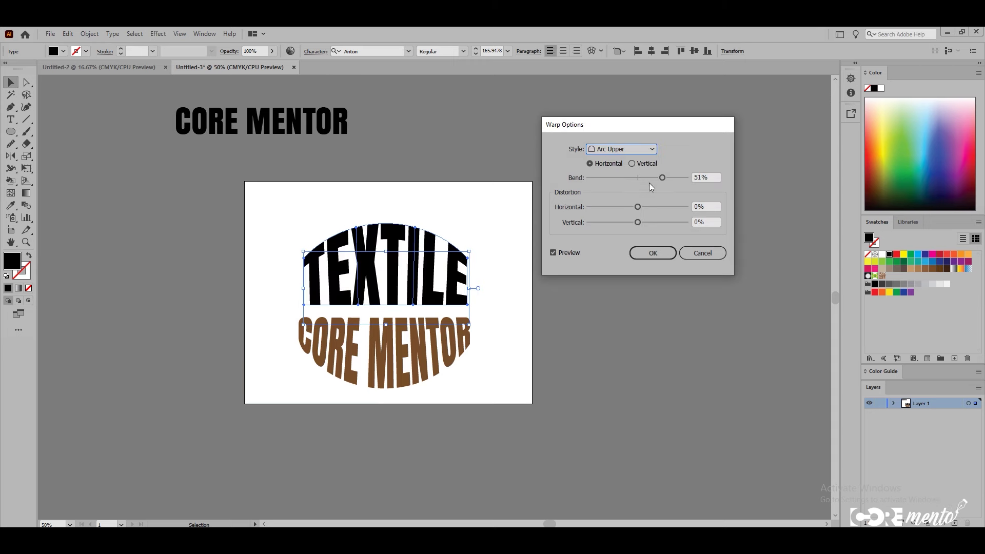
drag(663, 178, 665, 178)
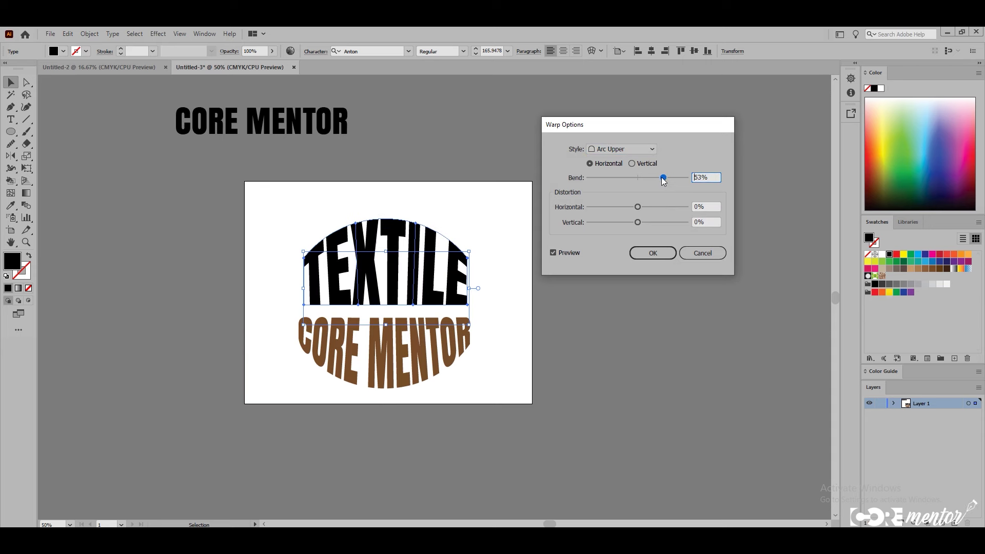
click(653, 254)
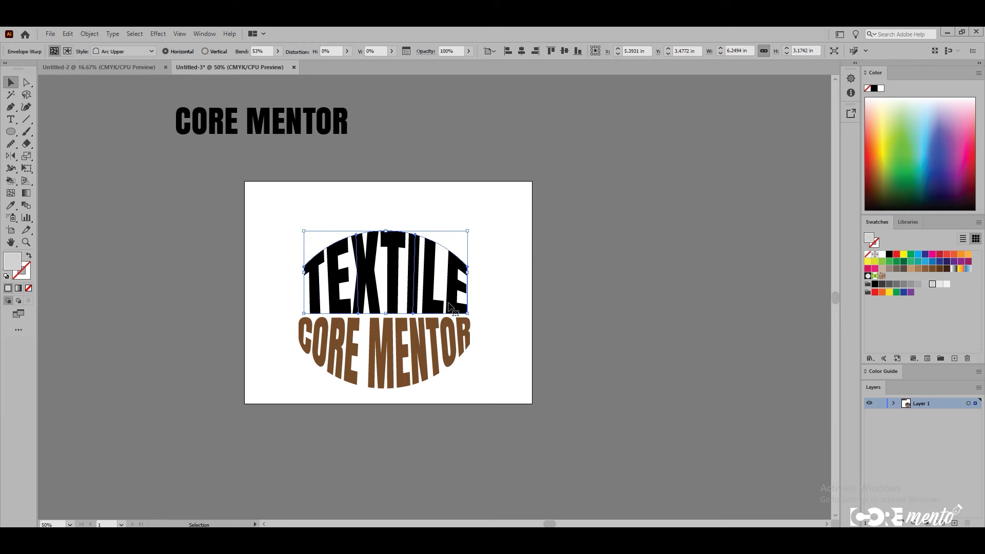
click(470, 307)
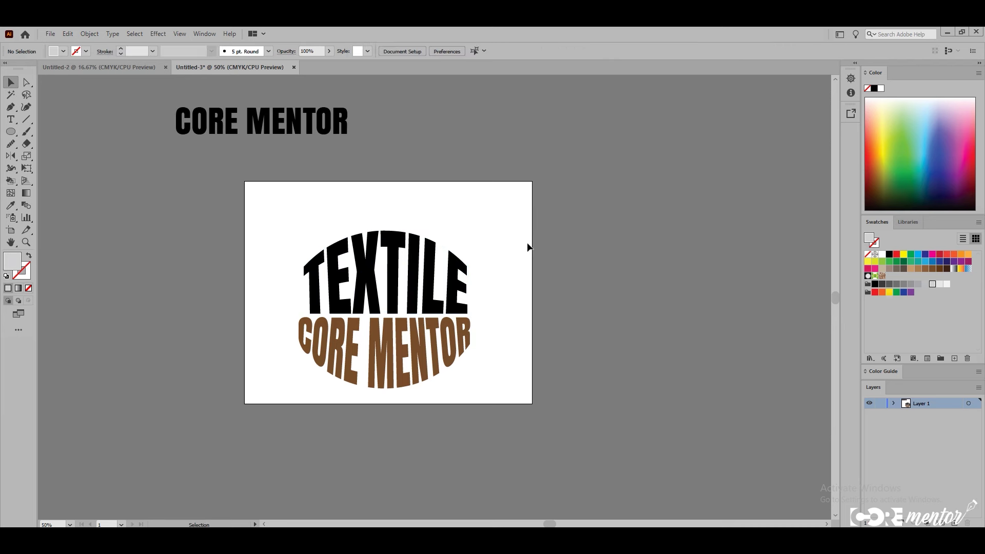
- Move the warped TEXTILE/CORE MENTOR pair off the artboard and bring a fresh CORE MENTOR copy on
drag(530, 238, 374, 415)
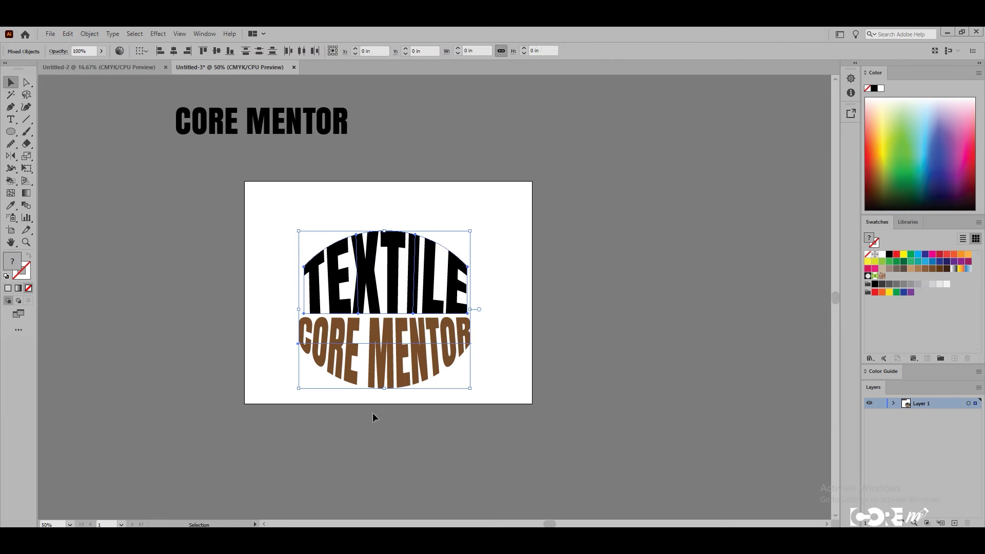
drag(414, 351, 660, 321)
drag(311, 130, 426, 286)
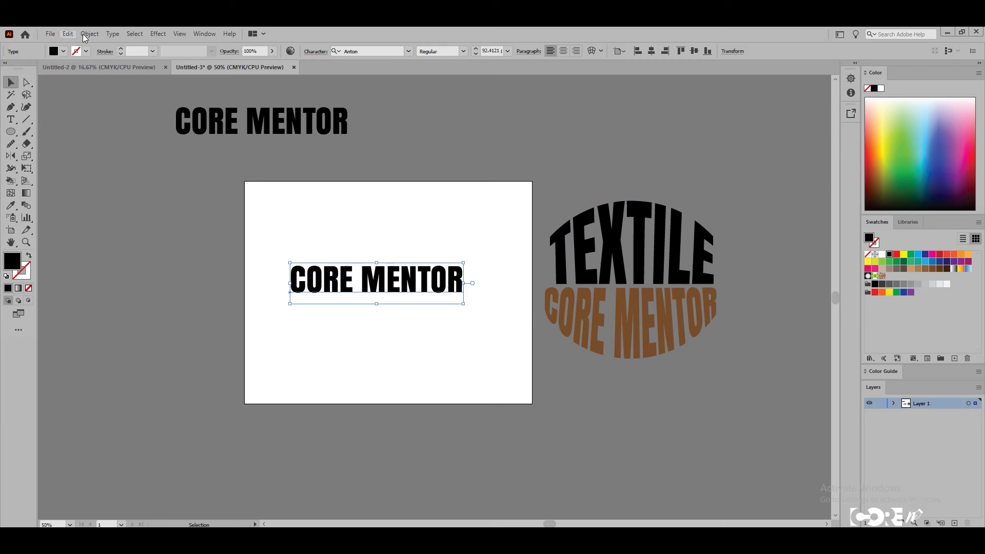
- Give the new CORE MENTOR copy an Arch warp envelope at 68% bend
click(90, 33)
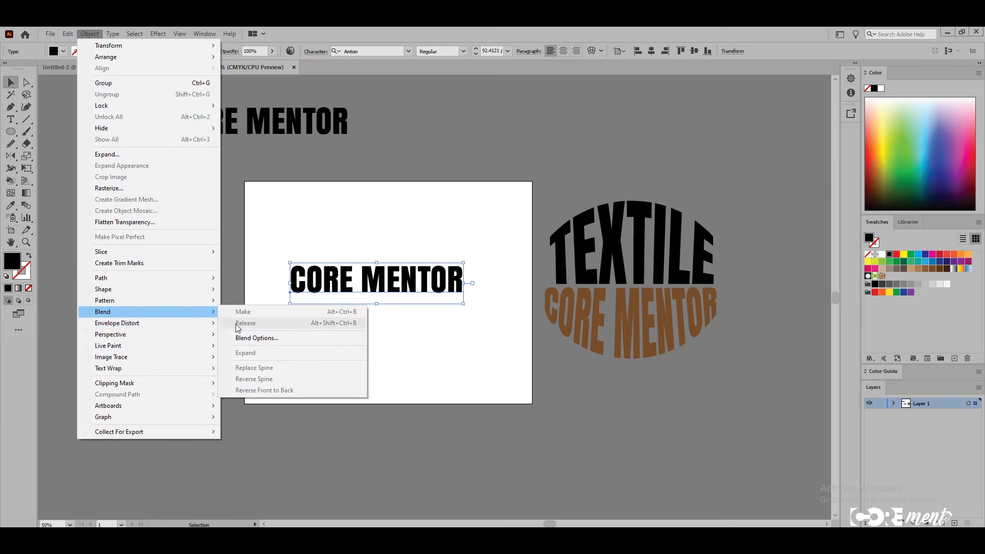
mouse_move(117, 323)
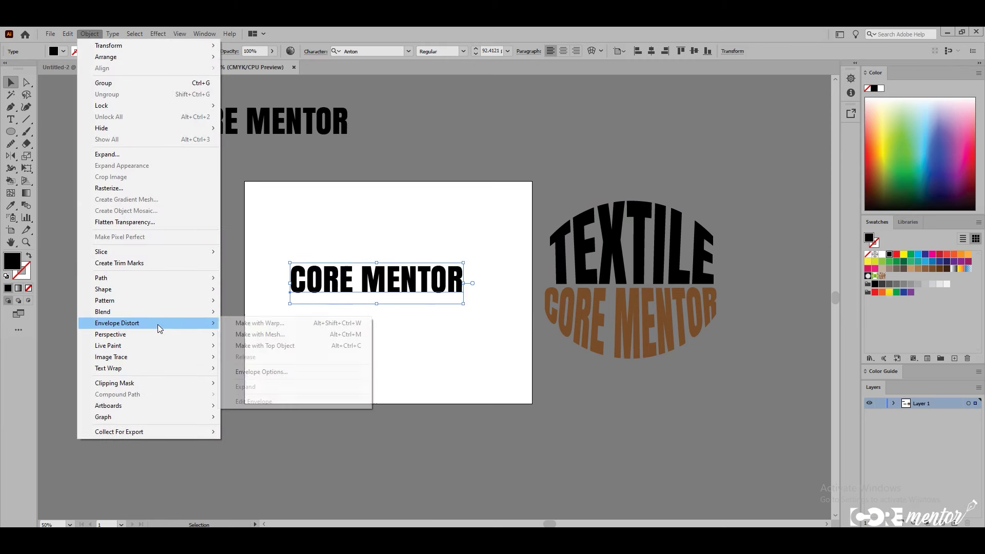
click(284, 323)
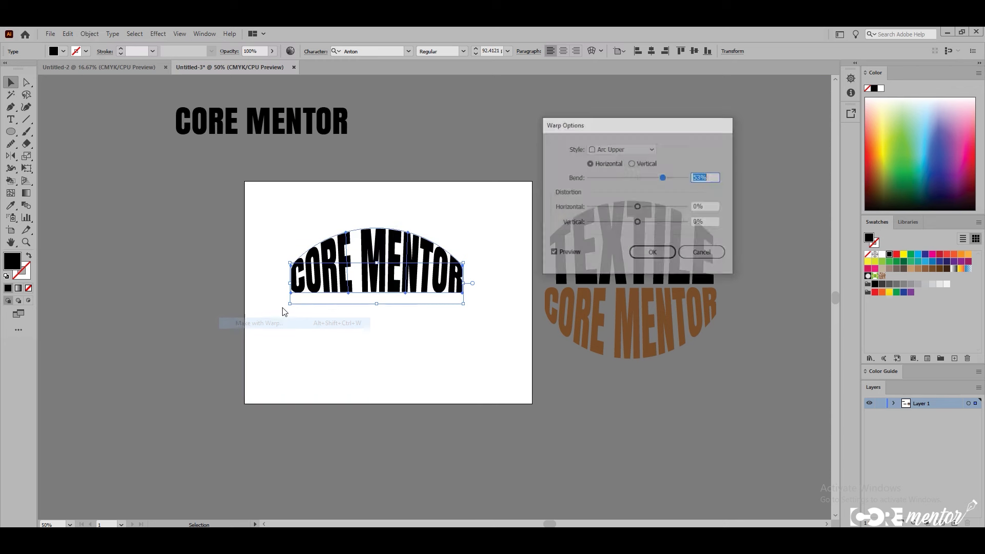
click(646, 151)
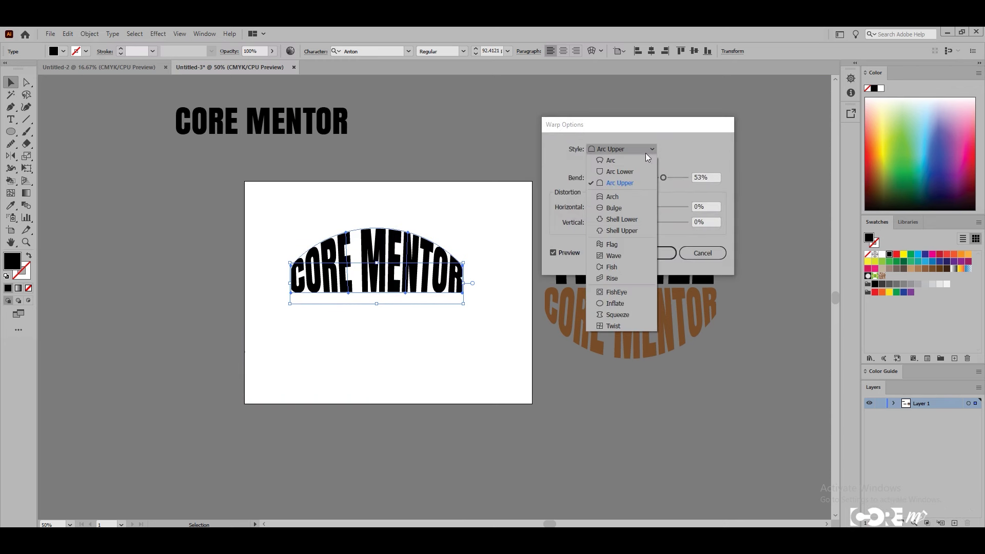
click(619, 199)
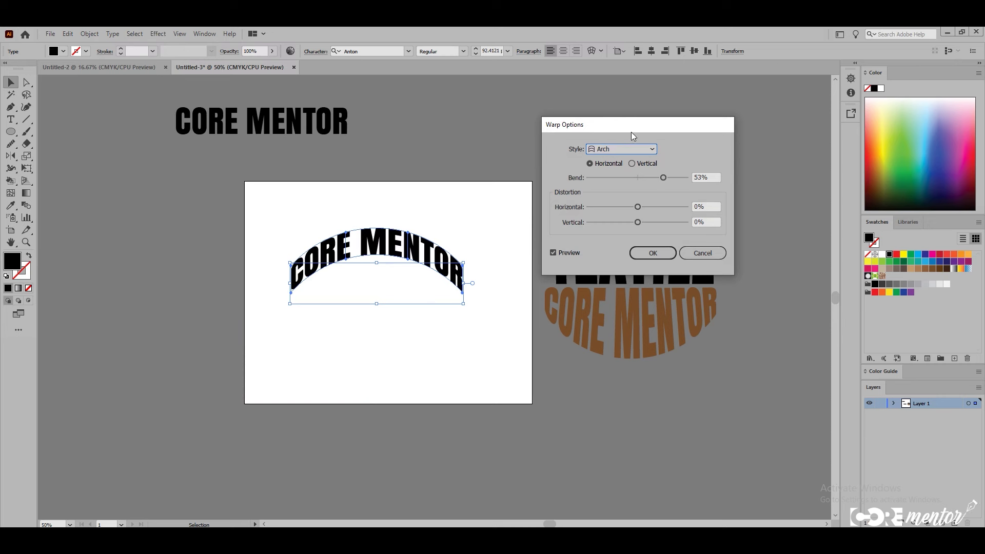
drag(631, 132, 635, 126)
mouse_move(666, 171)
mouse_down()
mouse_move(608, 178)
mouse_move(673, 174)
mouse_up()
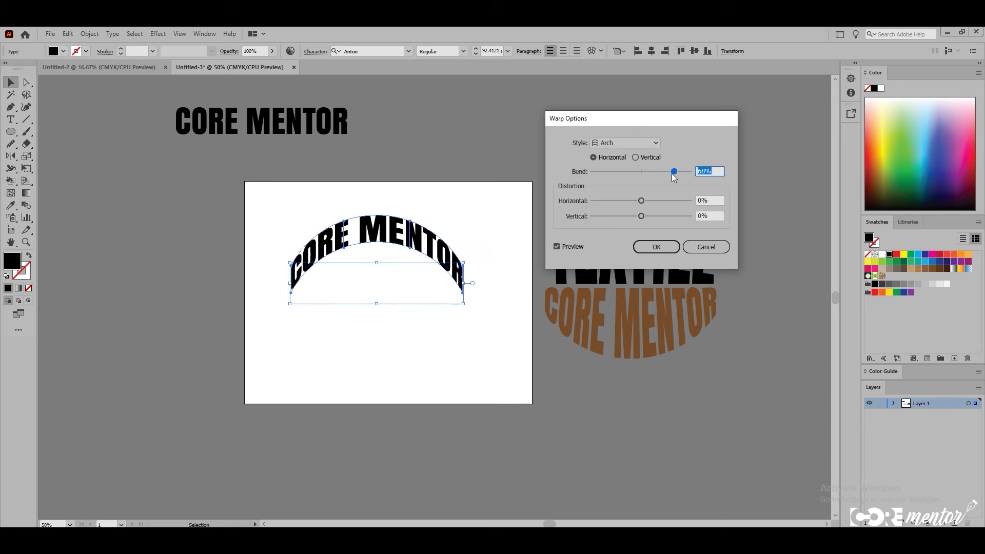
click(656, 144)
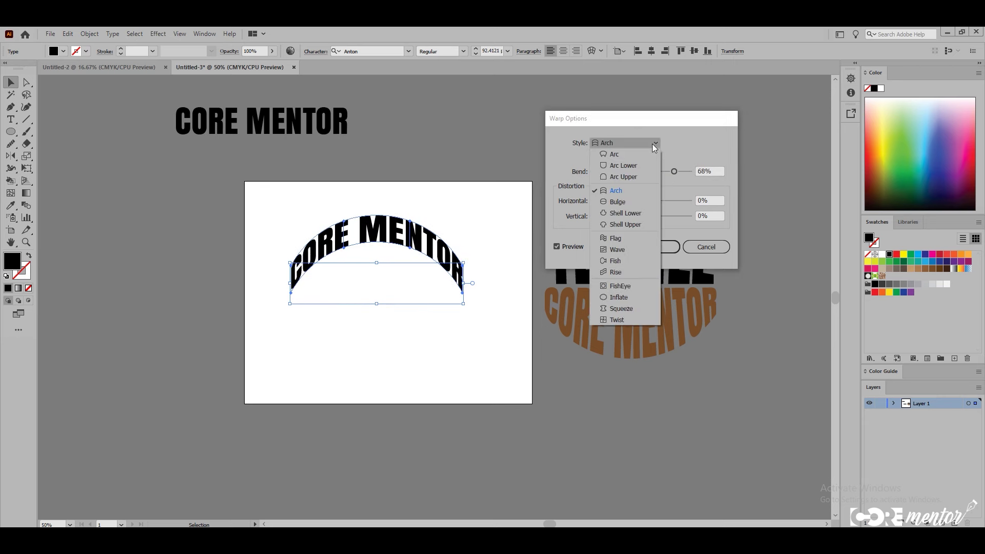
- Preview a Bulge warp vertically and horizontally, ending horizontal at 49% bend
click(621, 202)
mouse_move(673, 172)
mouse_down()
mouse_move(640, 171)
mouse_move(673, 178)
mouse_up()
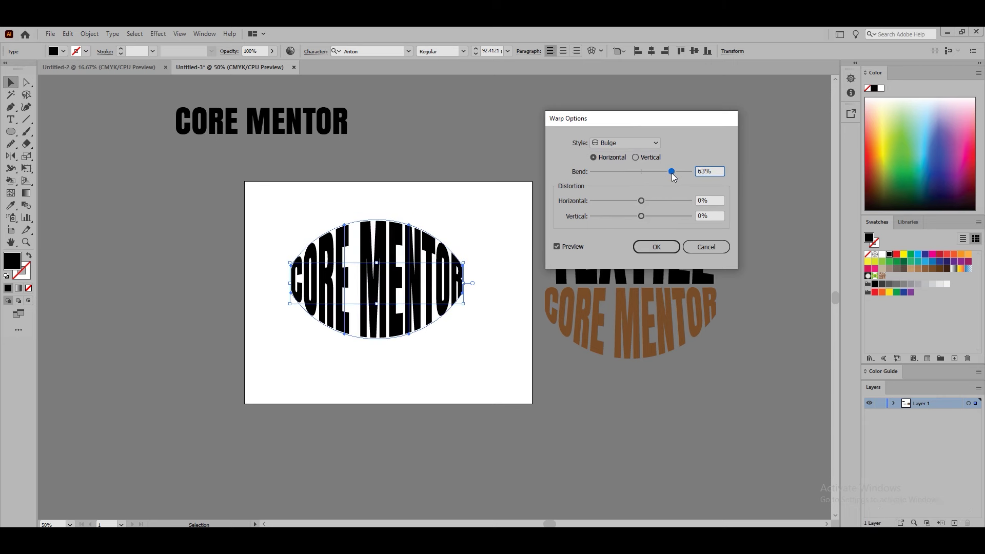
click(640, 157)
click(651, 173)
drag(653, 176, 655, 177)
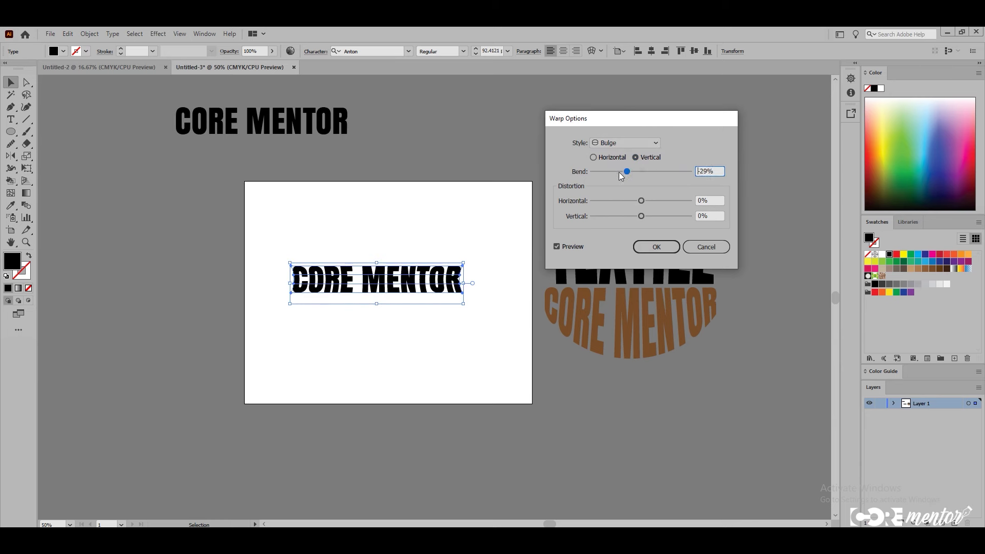
click(593, 157)
click(665, 172)
- Preview a Shell Lower warp with the bend raised to 51%
click(656, 143)
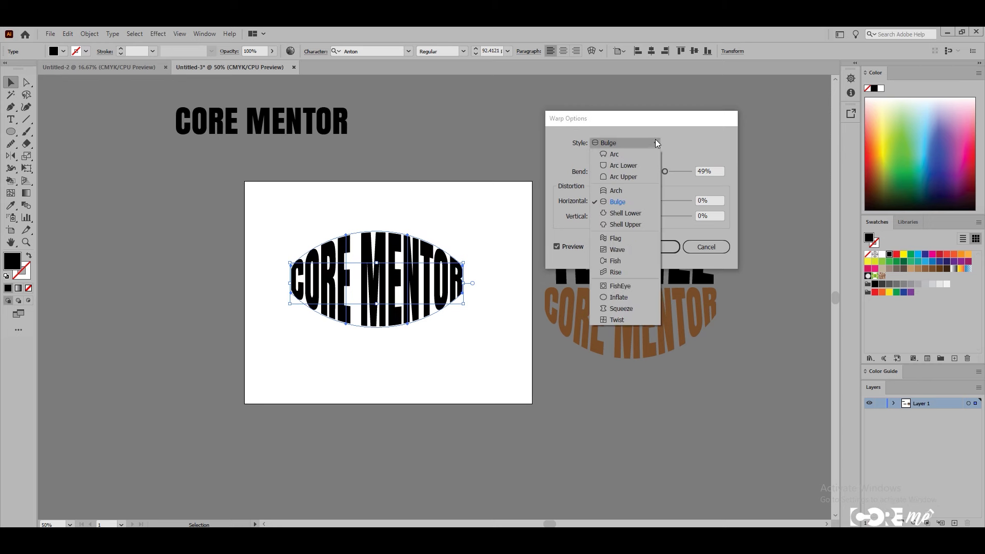
click(625, 213)
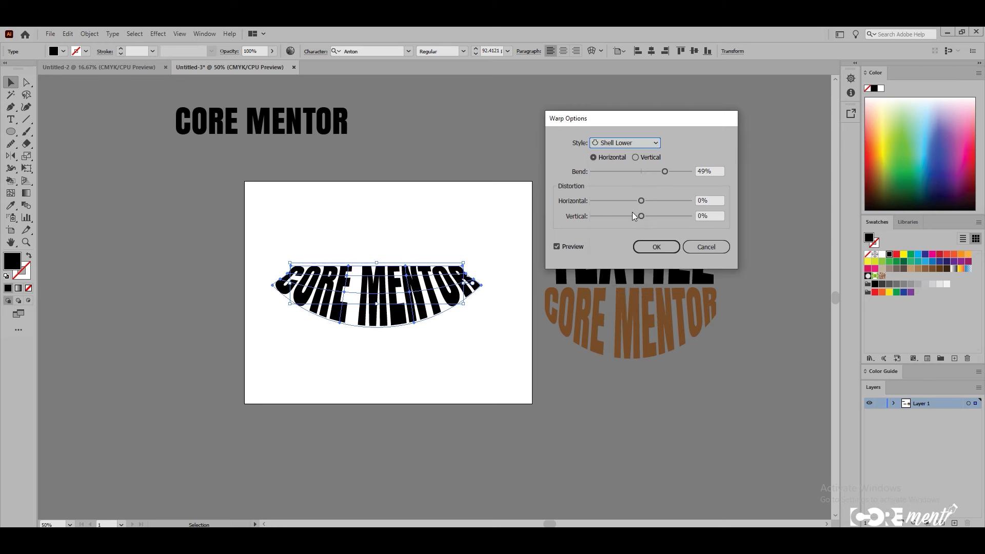
click(642, 171)
click(662, 171)
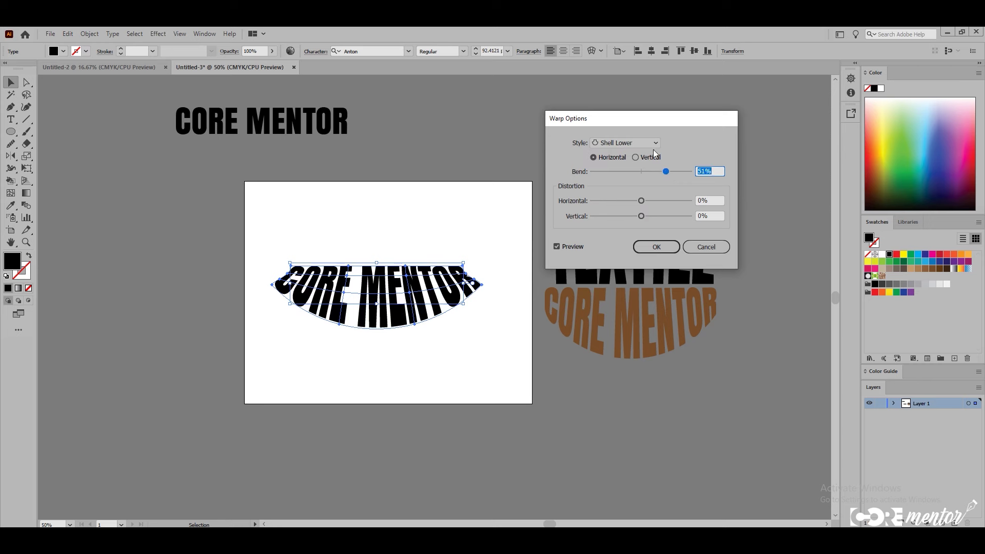
- Switch to Shell Upper at 71% bend with horizontal distortion set to 0%
click(654, 144)
click(625, 225)
click(651, 171)
click(616, 174)
click(672, 175)
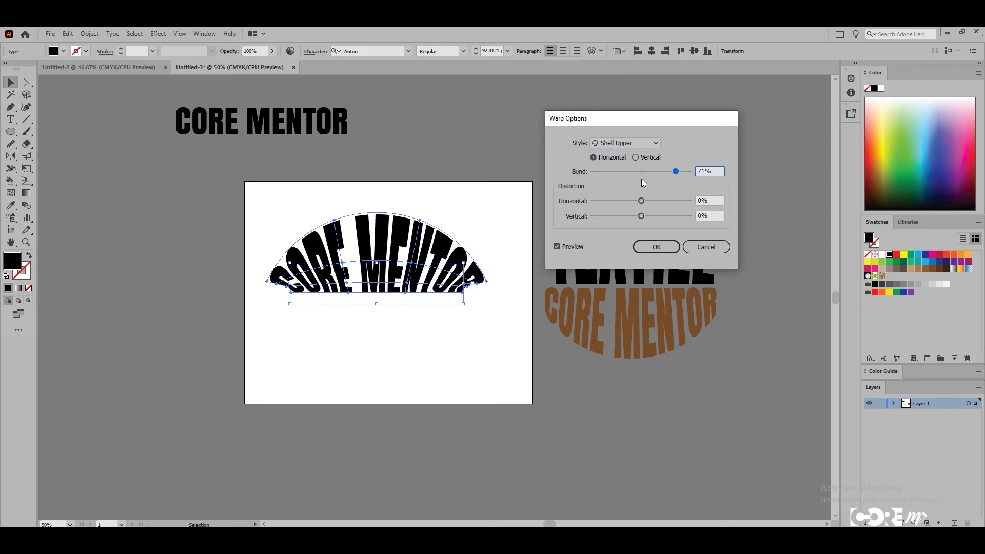
drag(641, 201, 644, 201)
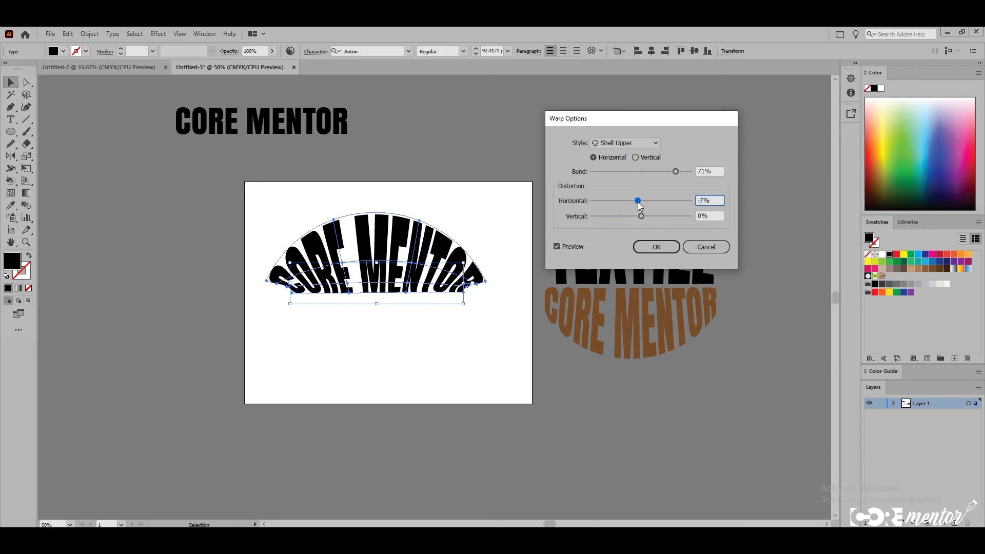
text(0)
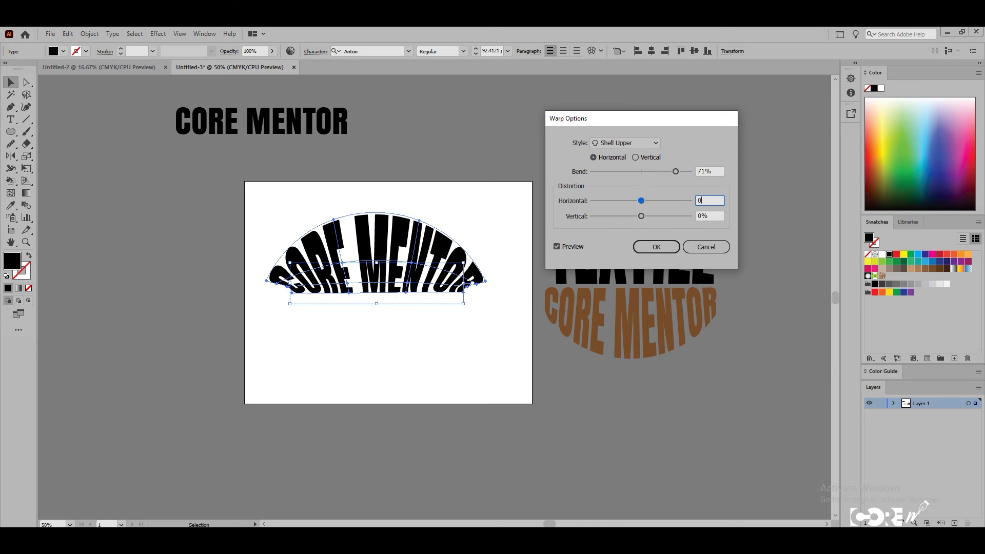
click(656, 143)
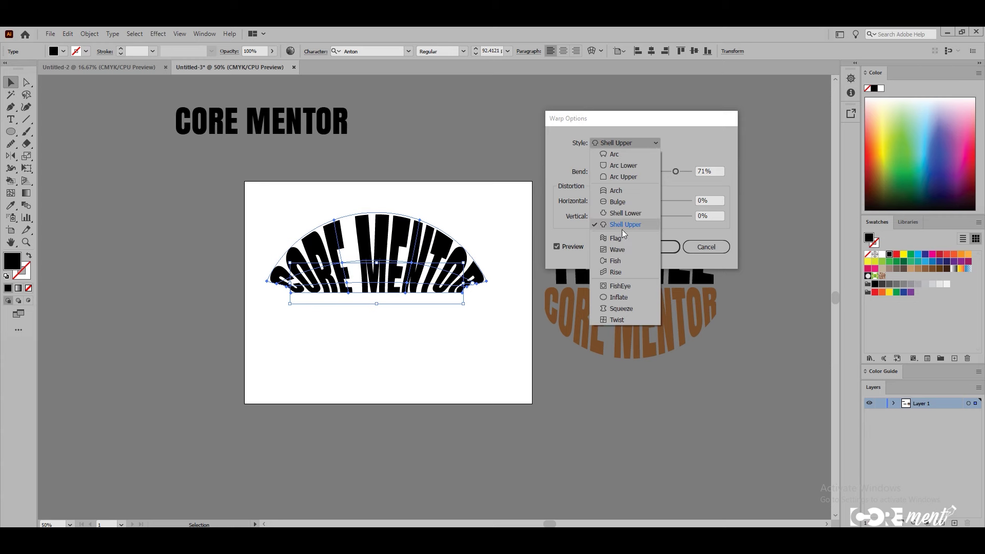
- Preview a vertical Flag warp and a horizontal Wave warp at varying bends
click(620, 239)
mouse_move(676, 171)
mouse_down()
mouse_move(687, 171)
mouse_move(592, 172)
mouse_move(674, 172)
mouse_move(641, 178)
mouse_up()
click(636, 157)
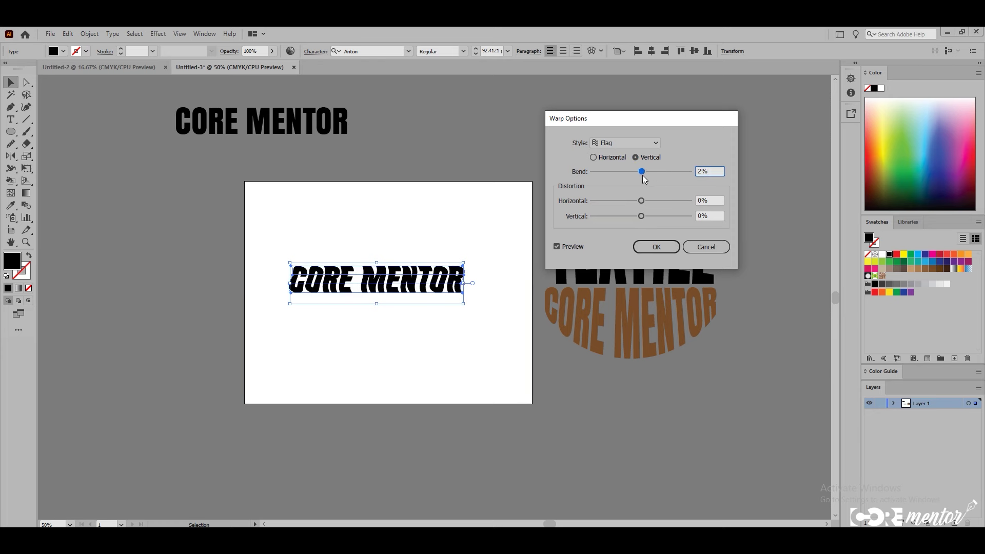
click(645, 148)
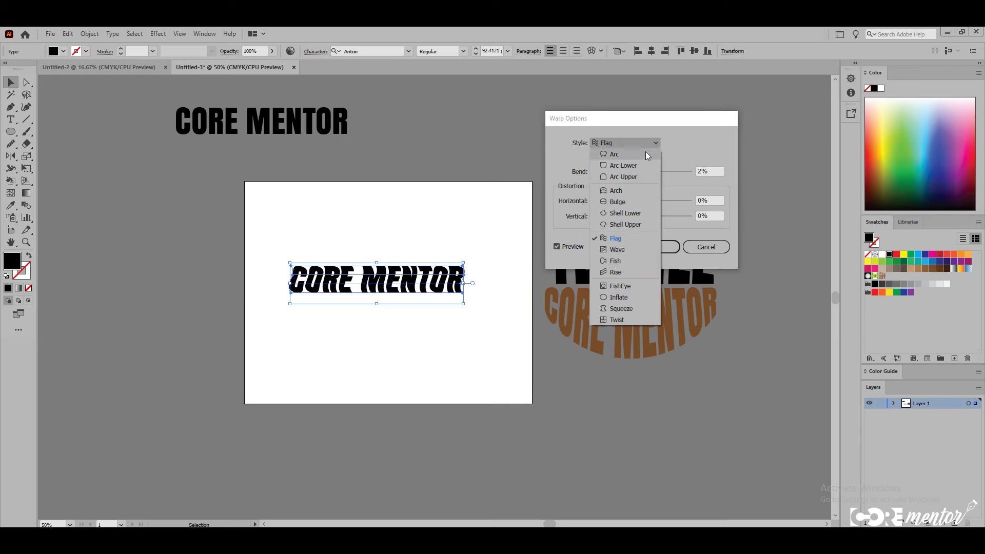
click(611, 249)
drag(642, 172, 601, 173)
click(594, 158)
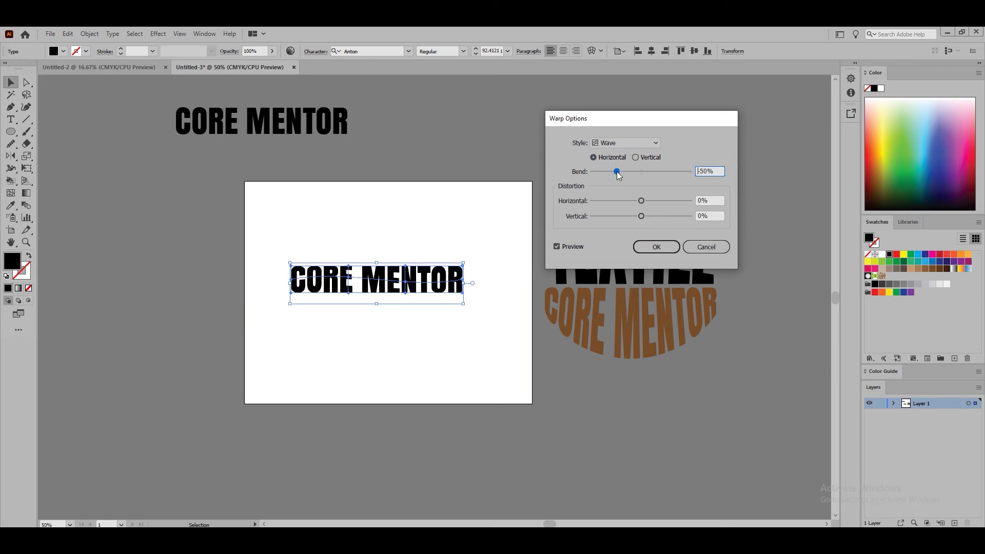
drag(599, 173, 659, 172)
- Try a vertical Fish warp with negative bend, then the Rise style
click(654, 147)
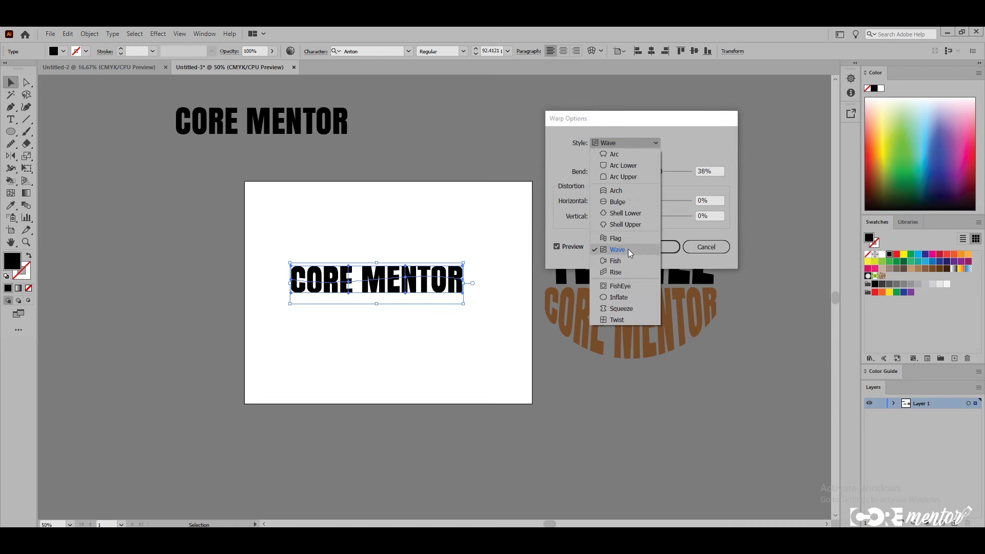
click(624, 264)
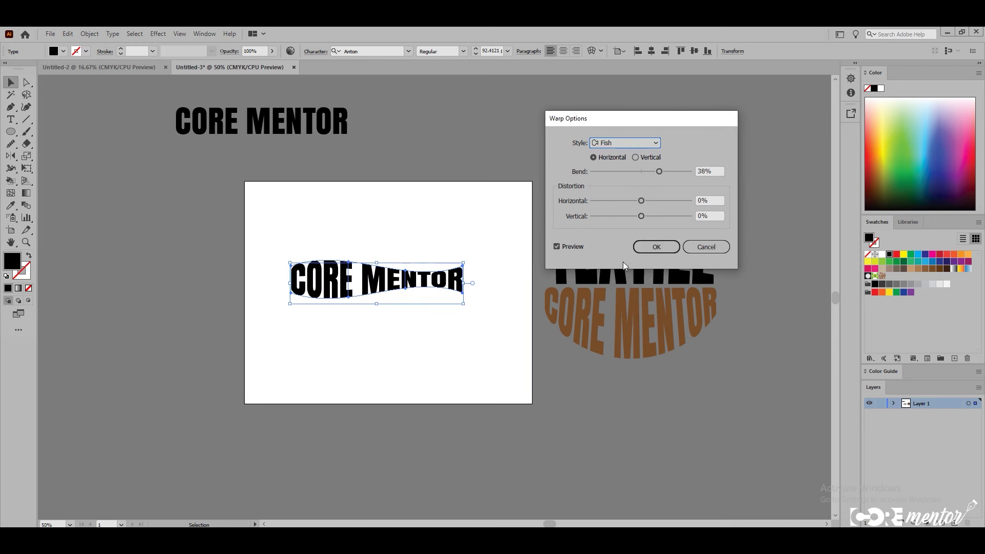
mouse_move(659, 172)
mouse_down()
mouse_move(689, 172)
mouse_move(599, 175)
mouse_move(640, 179)
mouse_up()
click(635, 157)
drag(653, 176, 636, 178)
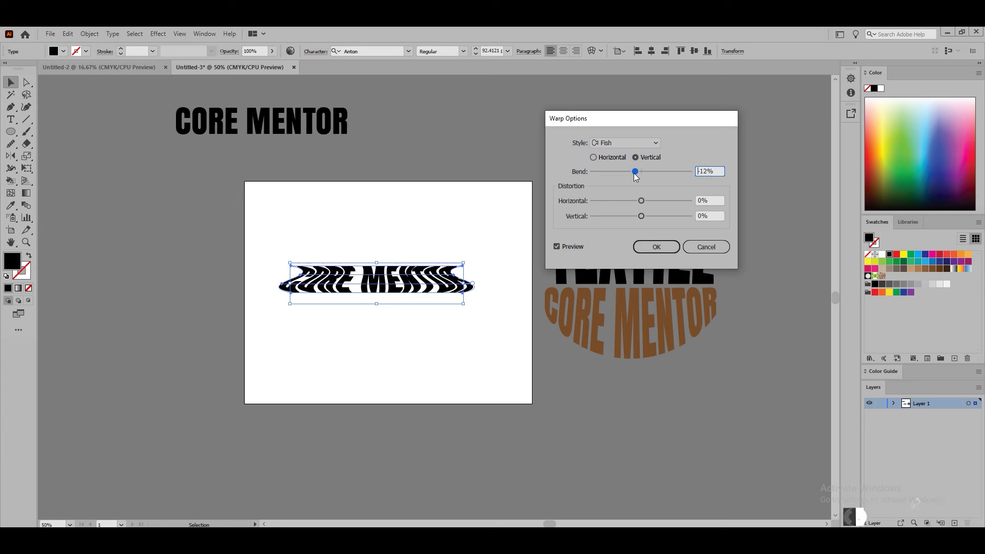
click(643, 143)
click(632, 272)
mouse_move(635, 171)
mouse_down()
mouse_move(625, 171)
mouse_move(646, 172)
mouse_up()
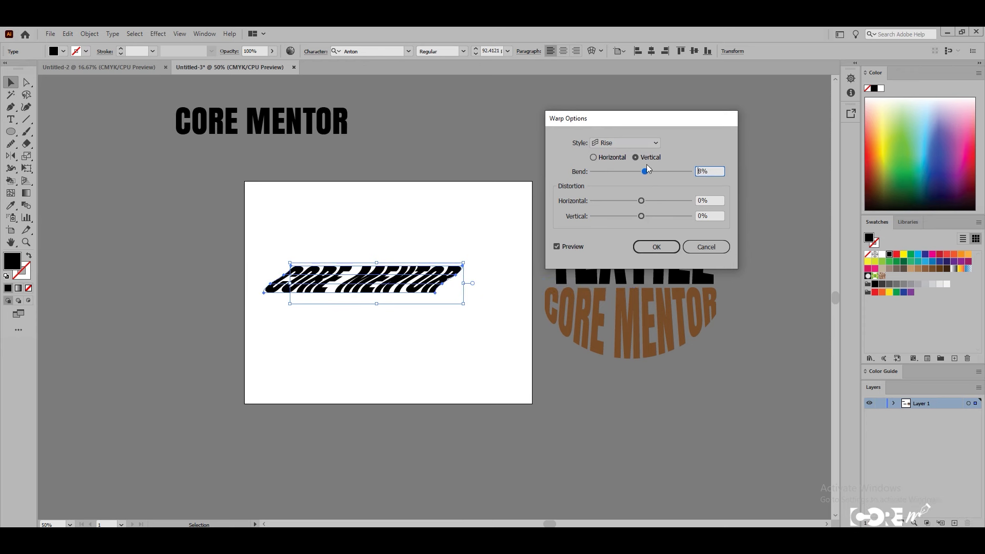
- Try FishEye at 25% bend, then a flatter Inflate warp
click(649, 143)
click(623, 287)
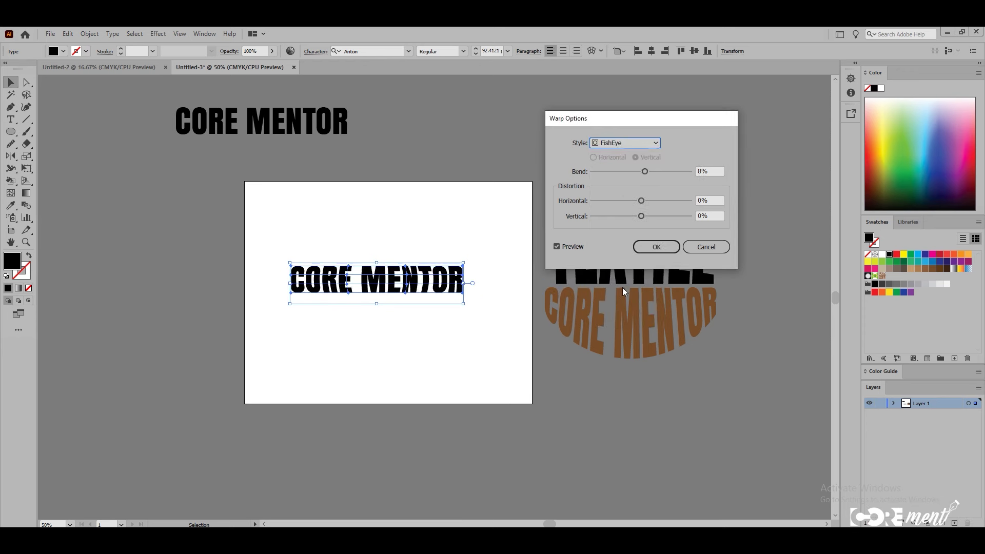
mouse_move(644, 171)
mouse_down()
mouse_move(679, 173)
mouse_move(610, 182)
mouse_up()
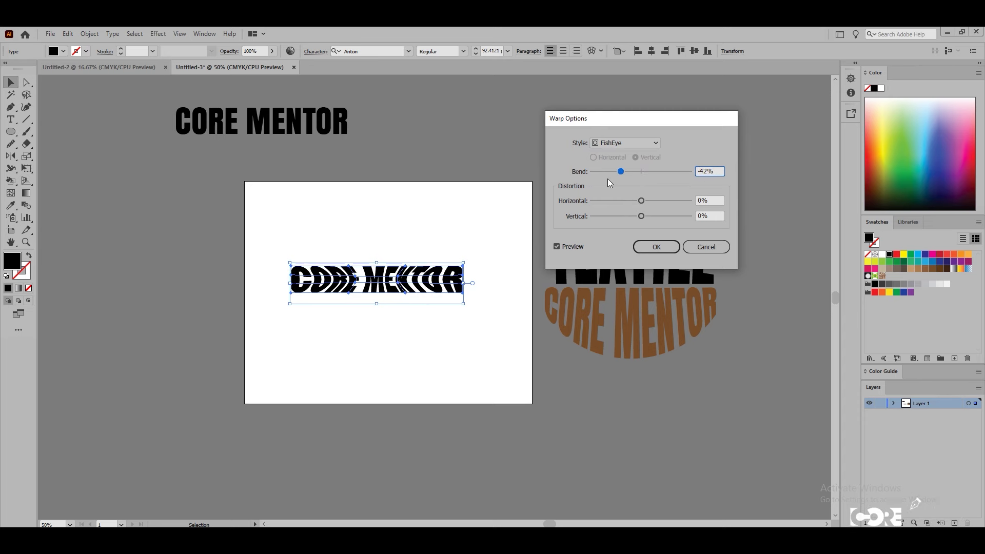
click(652, 177)
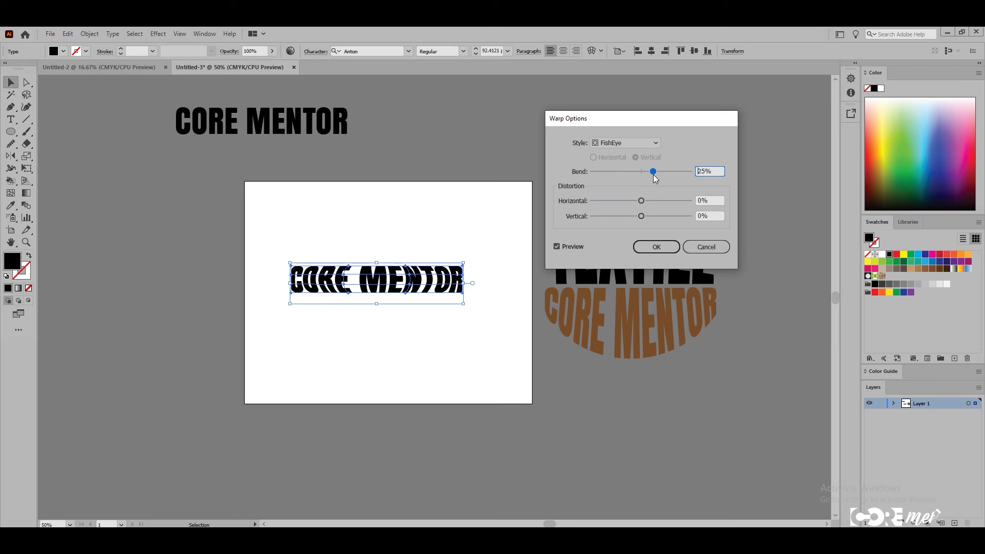
click(657, 143)
click(622, 299)
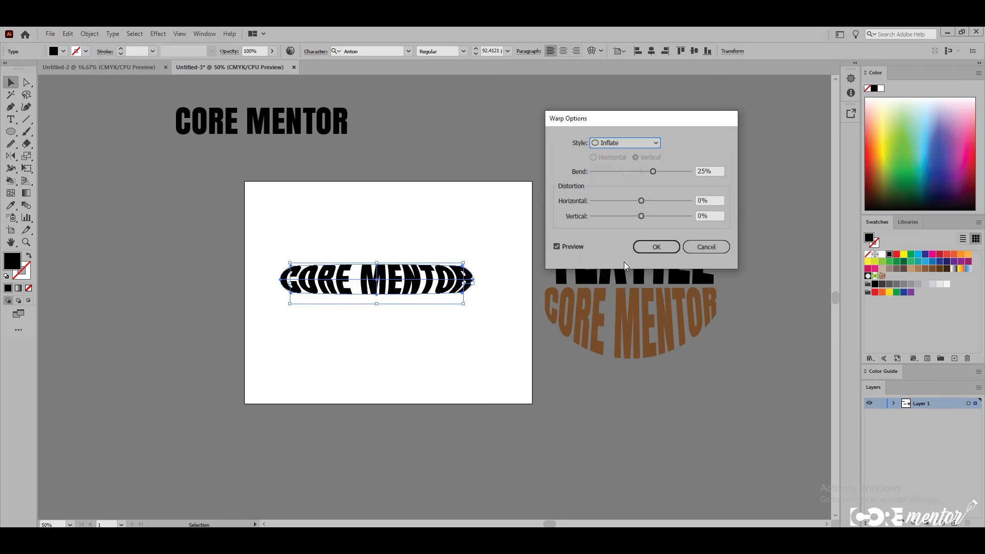
mouse_move(641, 175)
mouse_down()
mouse_move(626, 172)
mouse_move(666, 174)
mouse_up()
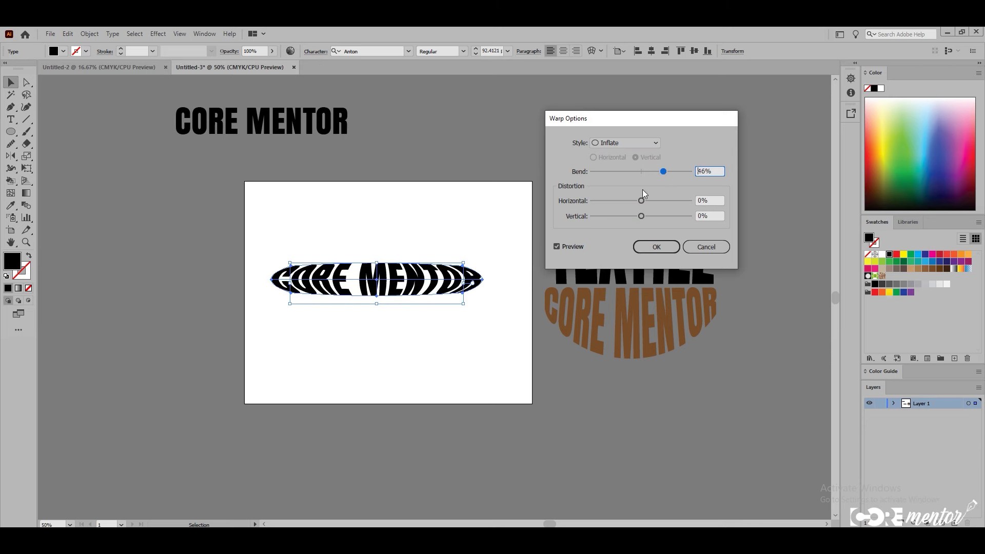
mouse_move(664, 171)
mouse_down()
mouse_move(615, 172)
mouse_move(648, 171)
mouse_move(623, 172)
mouse_up()
- After testing Twist at 42%, apply vertical Squeeze at -37% and nudge the text lower
click(656, 143)
click(626, 310)
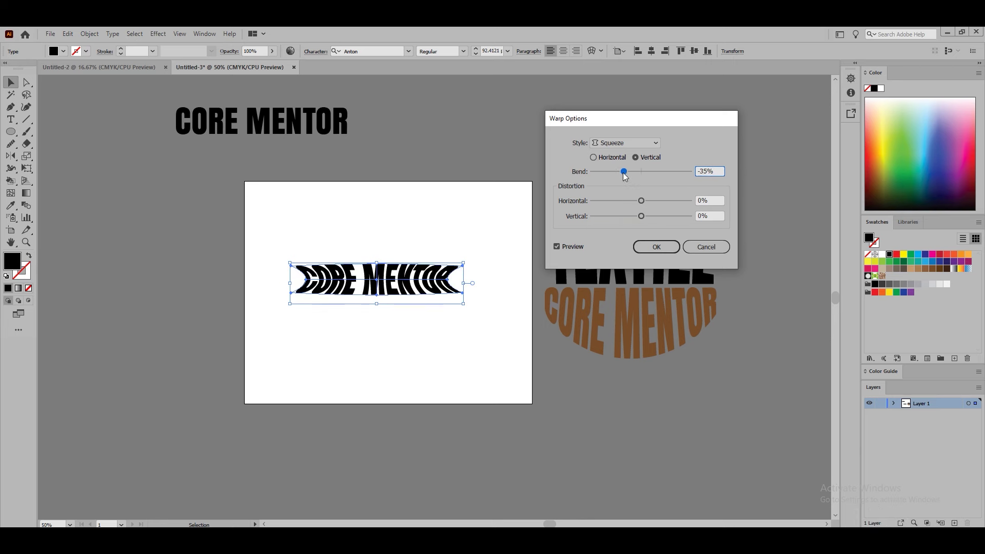
click(654, 142)
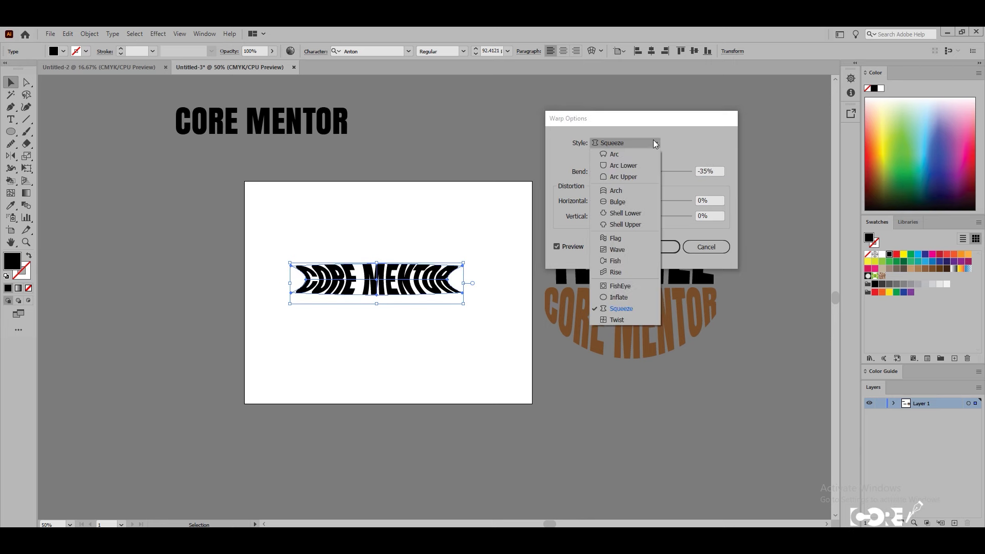
click(618, 320)
drag(642, 171, 663, 171)
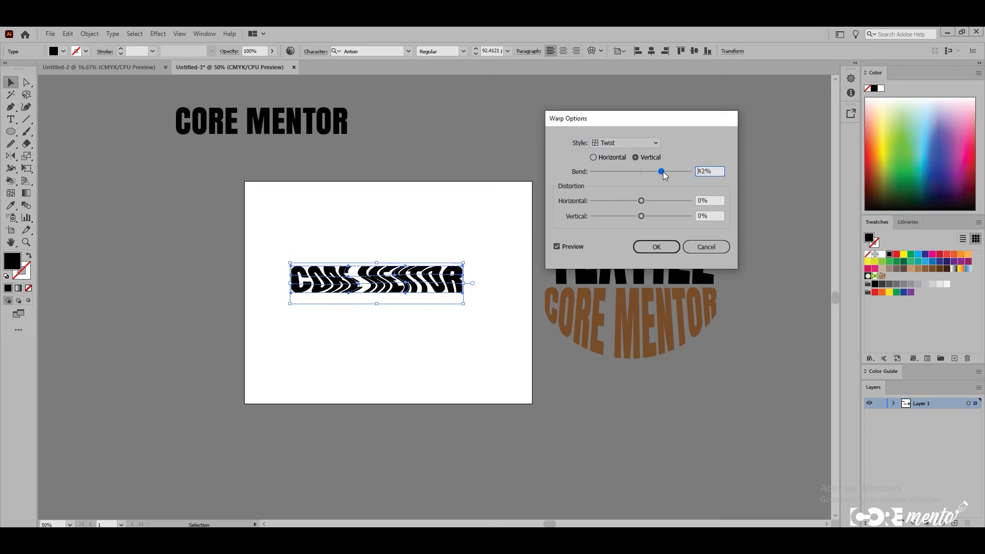
click(651, 144)
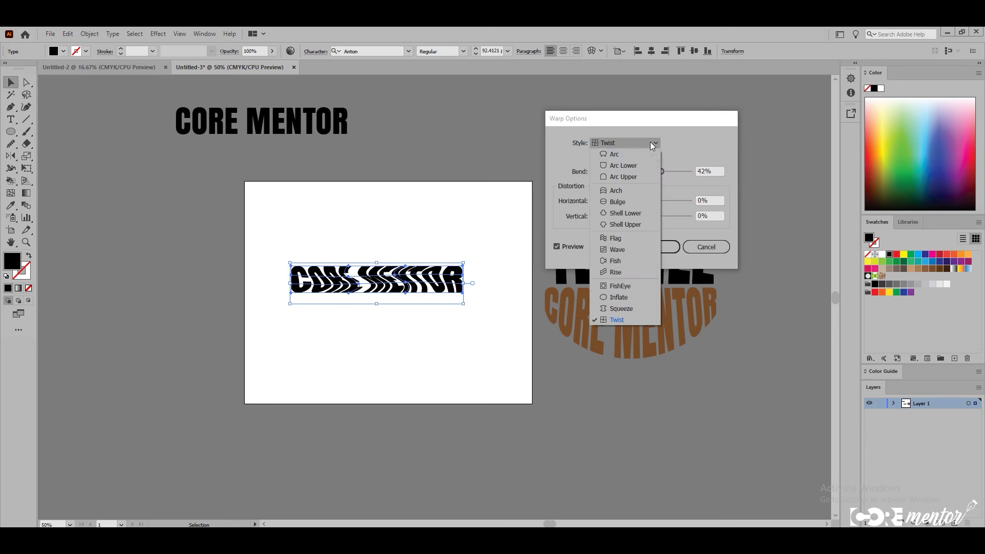
click(618, 310)
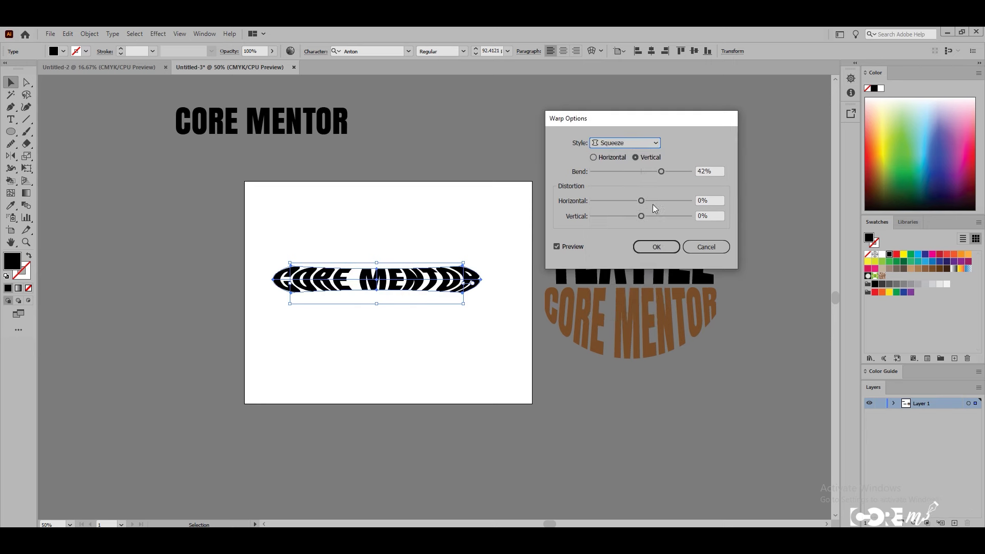
click(624, 177)
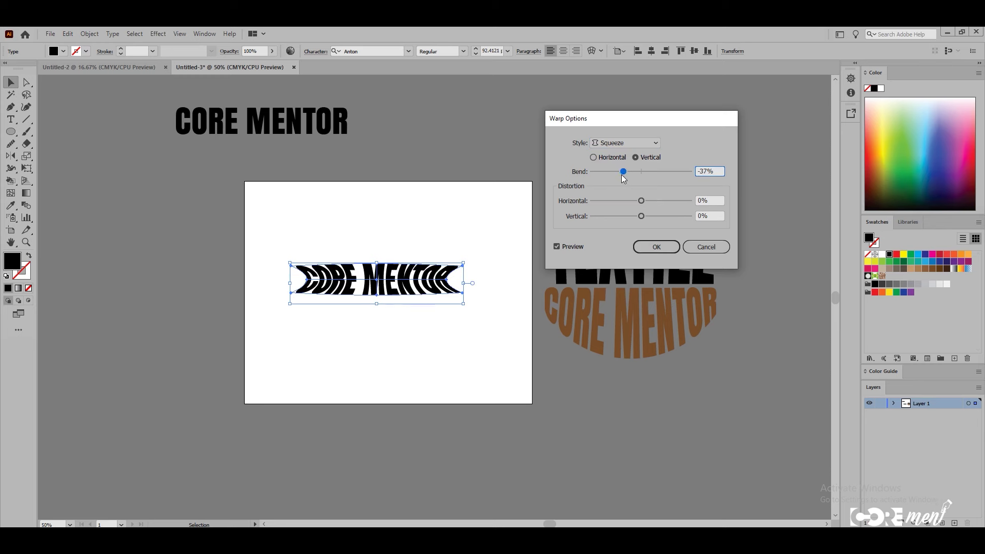
click(660, 247)
drag(437, 284, 440, 309)
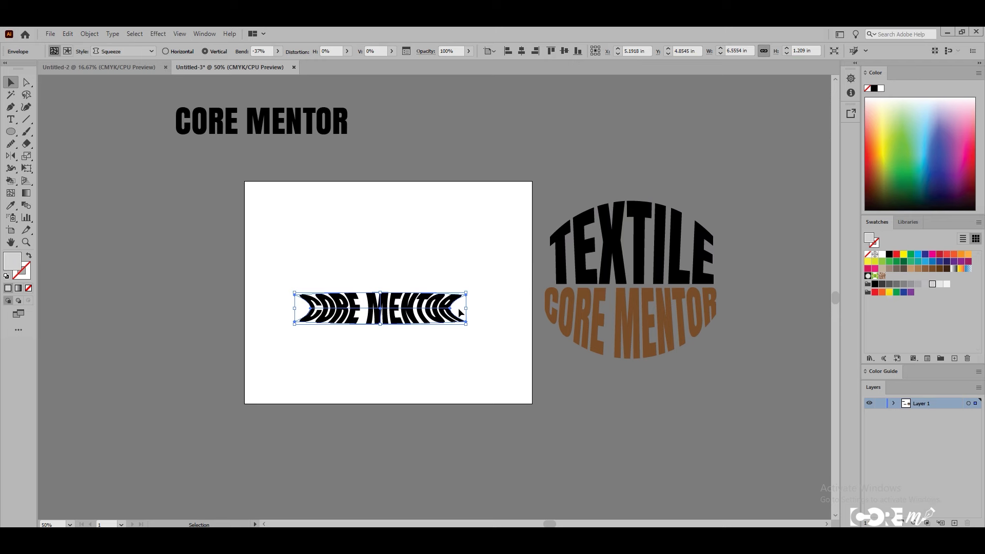
- Move the squeezed text above TEXTILE and bring the plain CORE MENTOR copy onto the artboard
drag(427, 303, 615, 126)
drag(318, 132, 441, 214)
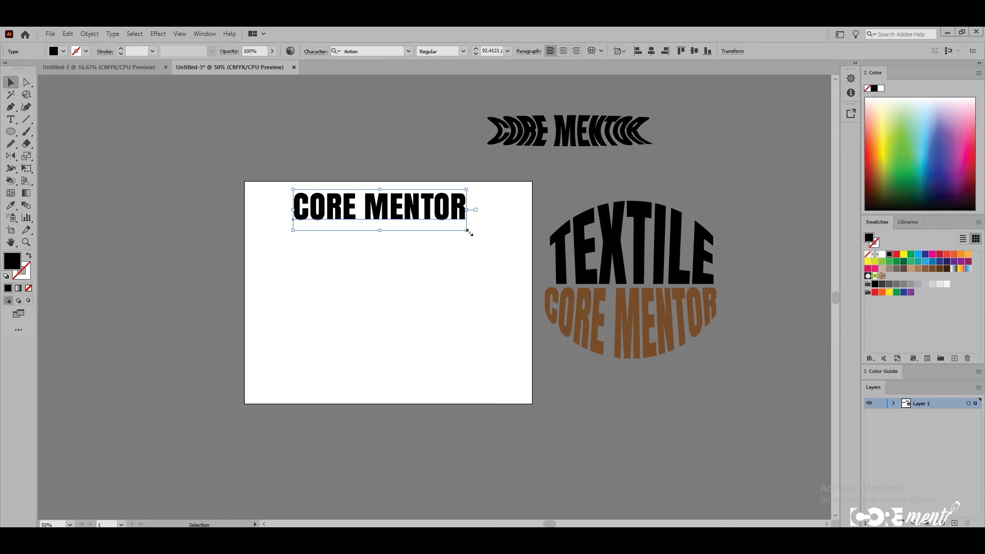
key(ctrl+plus)
- Make an envelope mesh on the plain copy with 4 rows and 4 columns
click(89, 34)
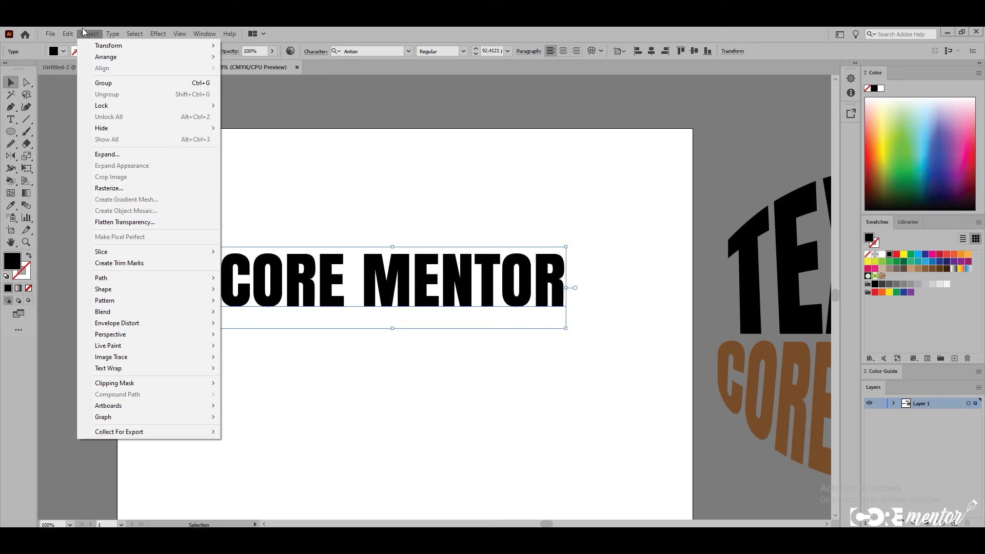
mouse_move(117, 323)
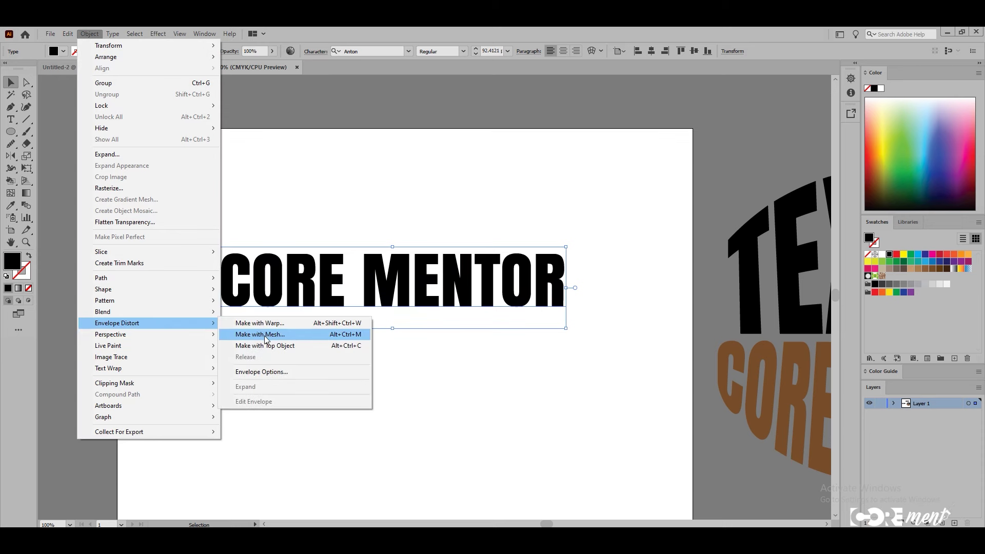
click(281, 336)
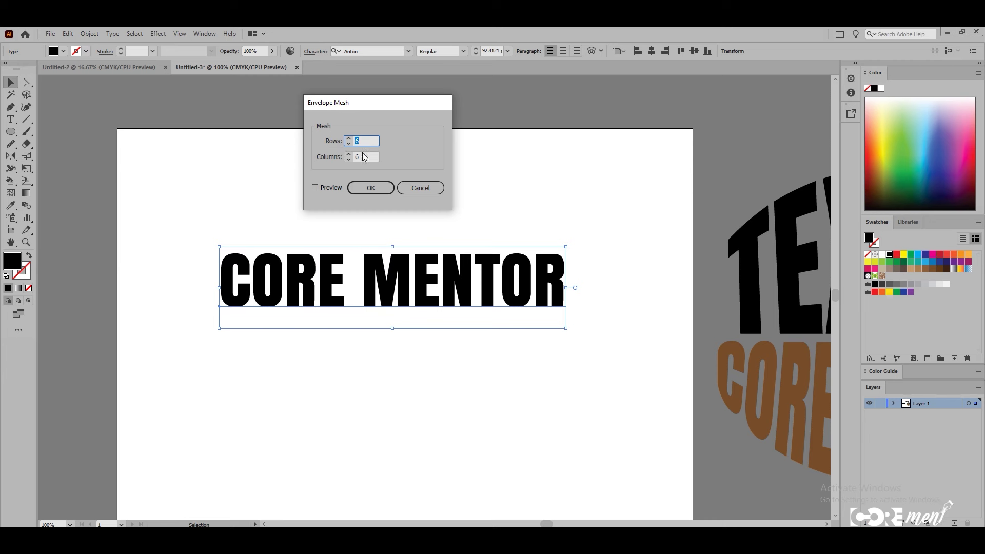
text(4)
key(Tab)
text(4)
click(370, 189)
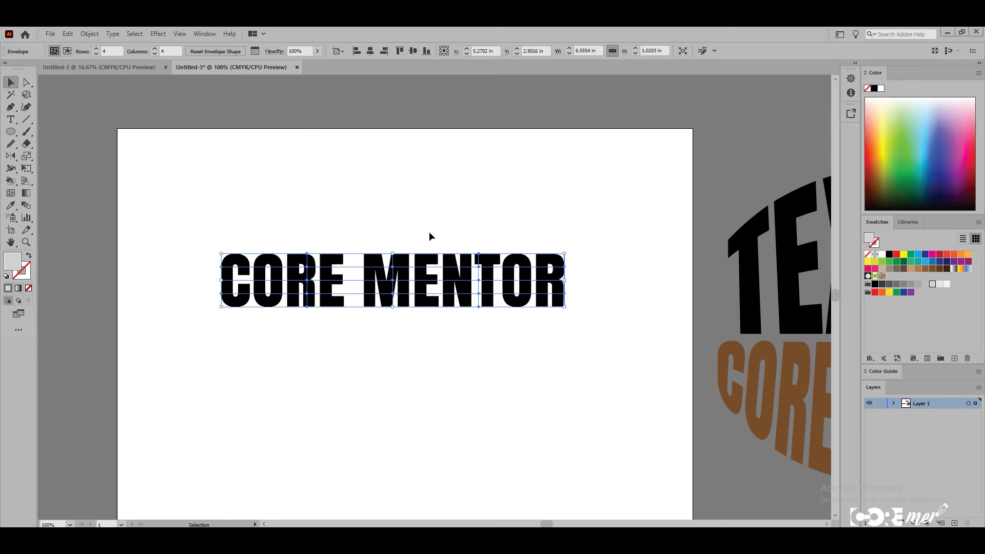
- Test a mesh point under the R, then shift the CORE MENTOR envelope slightly down-left
click(26, 83)
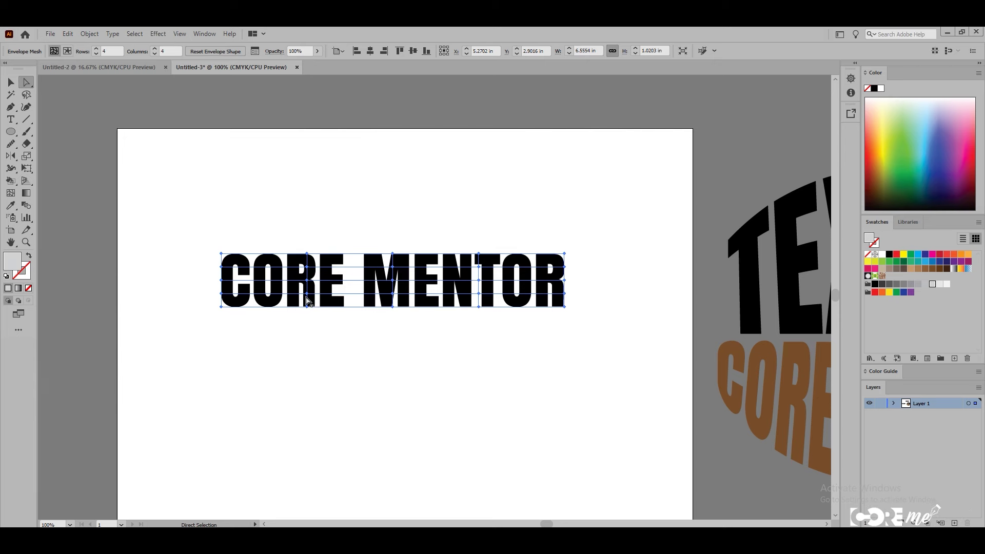
drag(307, 307, 306, 294)
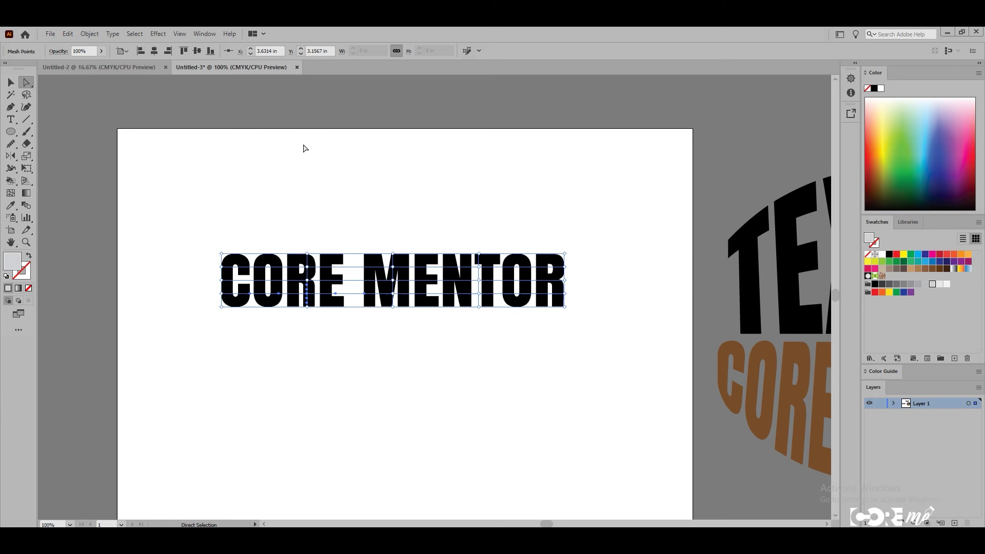
click(303, 148)
click(11, 82)
drag(402, 299, 388, 322)
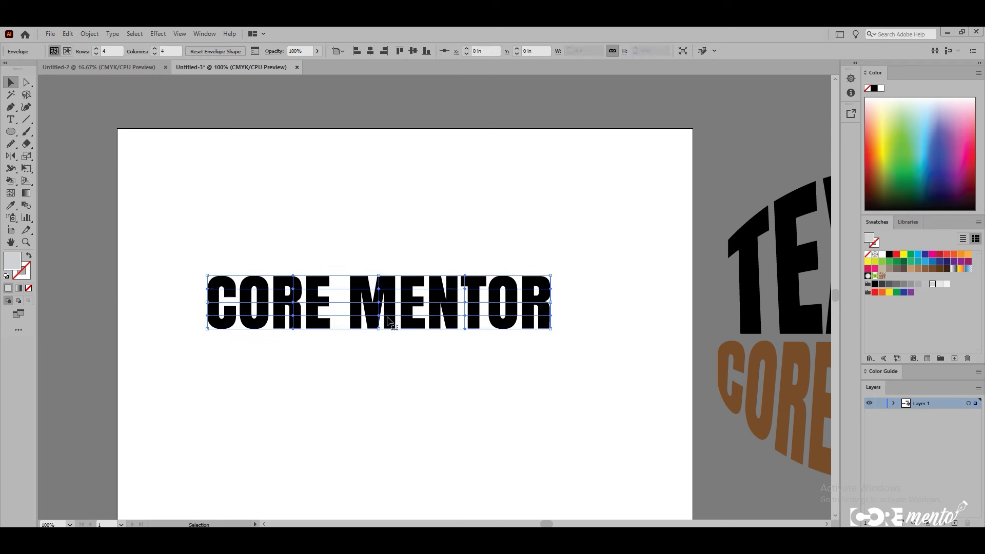
click(27, 82)
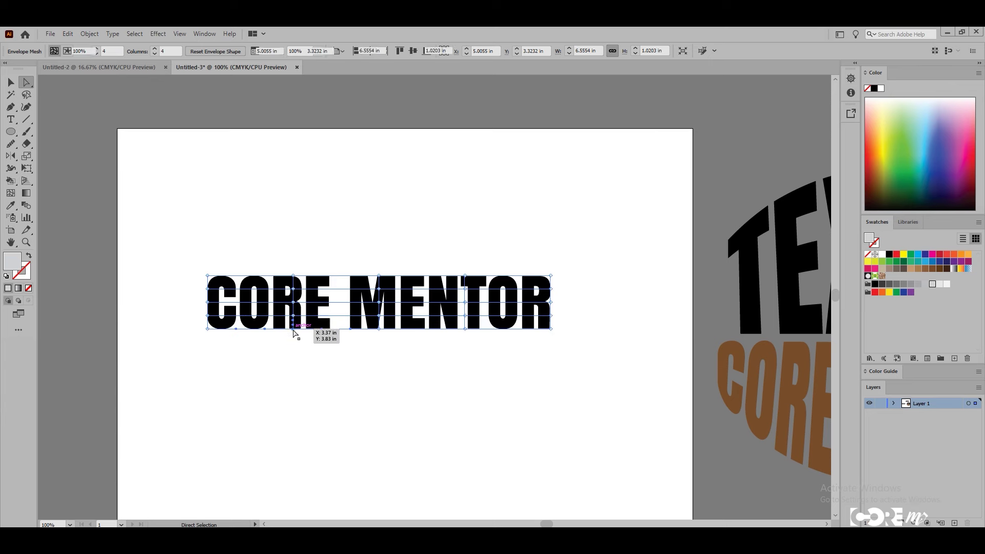
- Pull the mesh points below and above the R outward and drag two left-edge points into spikes
click(293, 330)
drag(293, 331, 295, 368)
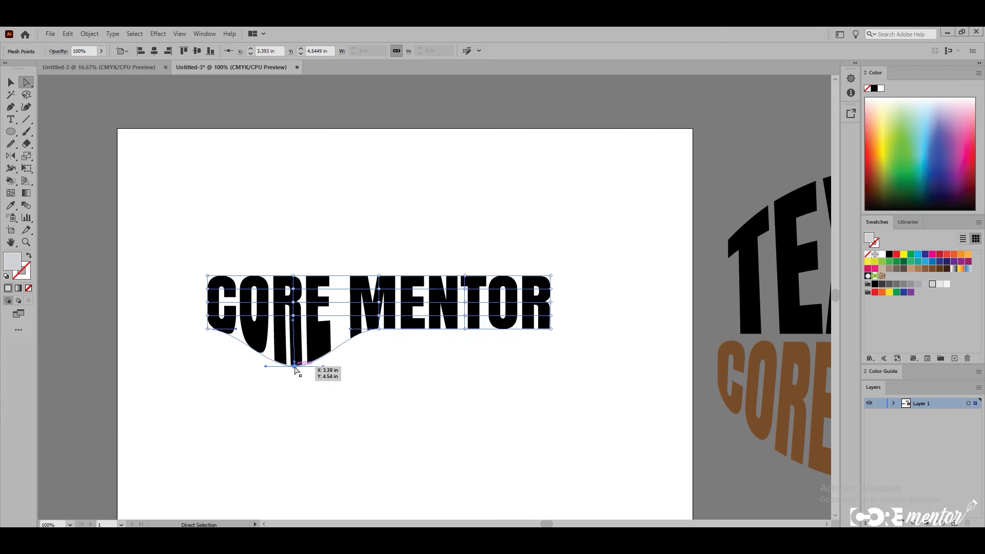
click(294, 277)
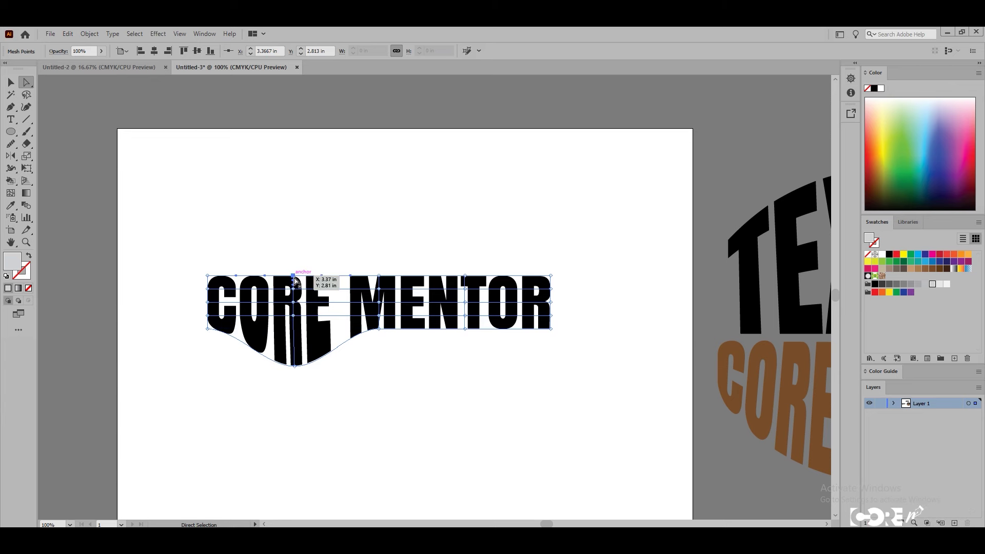
drag(294, 277, 310, 245)
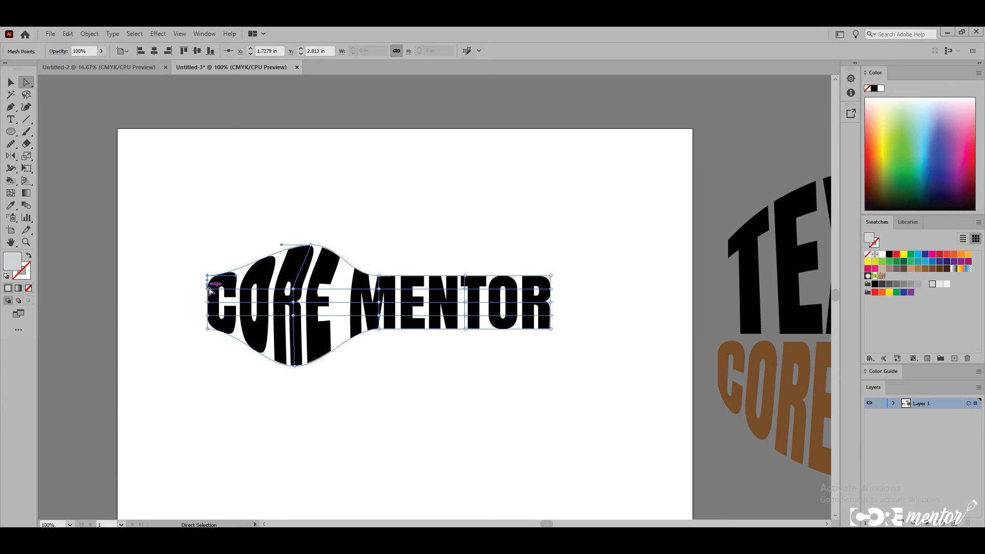
drag(209, 291, 177, 295)
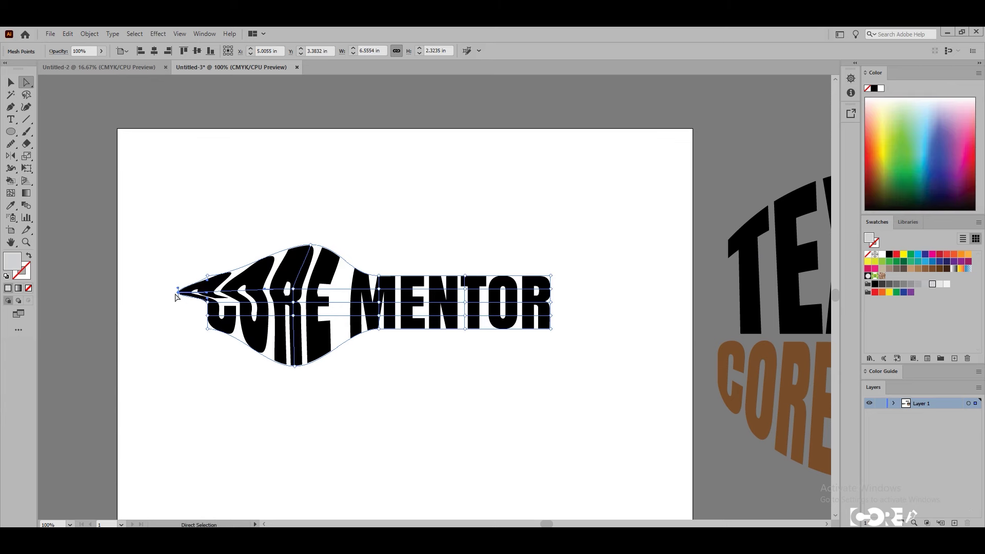
mouse_move(206, 316)
mouse_down()
mouse_move(178, 319)
mouse_move(198, 310)
mouse_up()
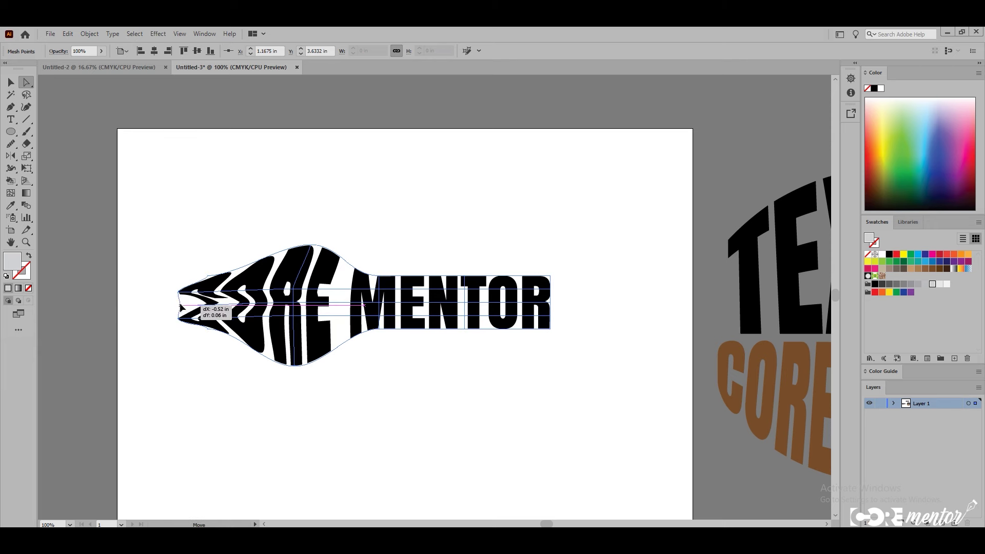
click(202, 376)
- Select the mesh points at the M's top-left and bottom-left and pull them below the M
click(288, 328)
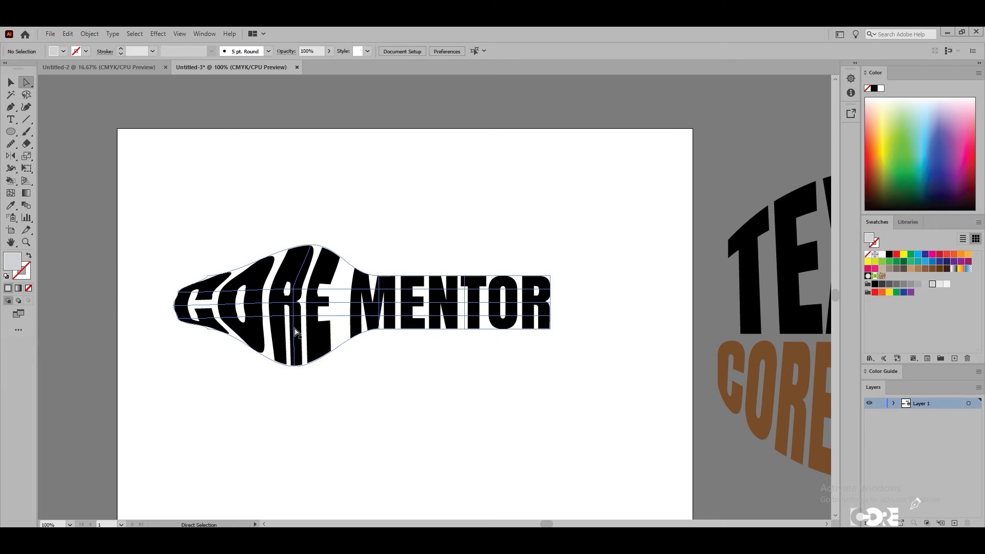
click(380, 277)
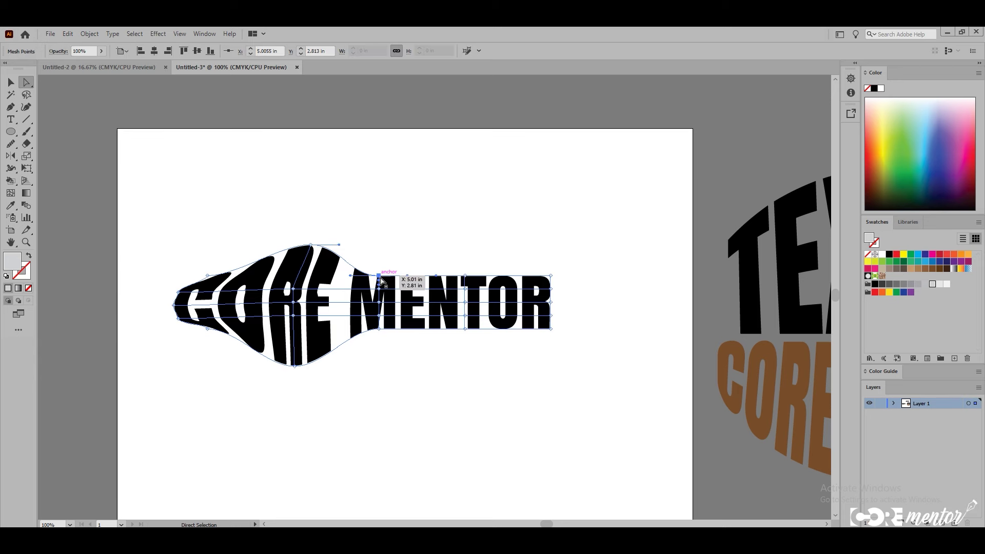
shift+click(378, 328)
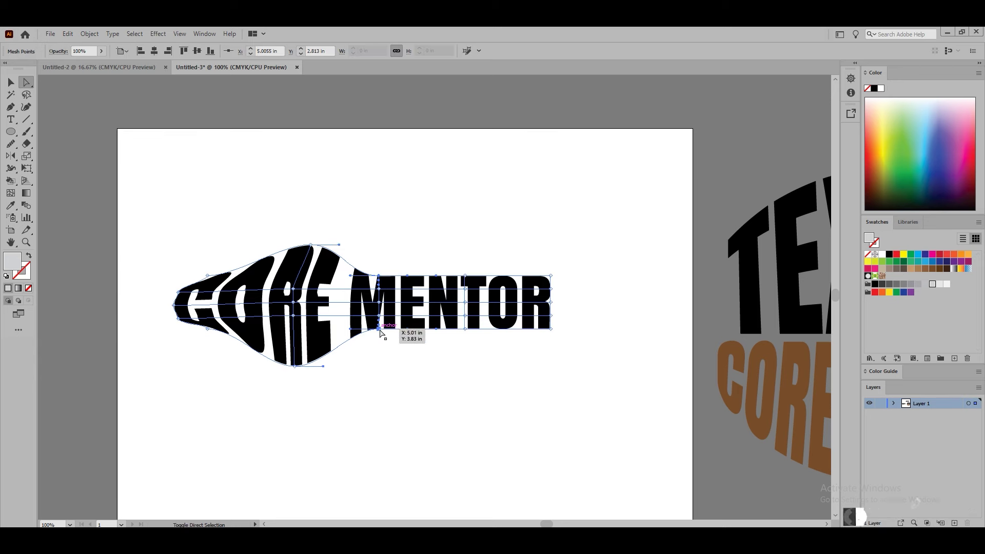
mouse_move(379, 329)
mouse_down()
mouse_move(375, 368)
mouse_move(378, 328)
mouse_up()
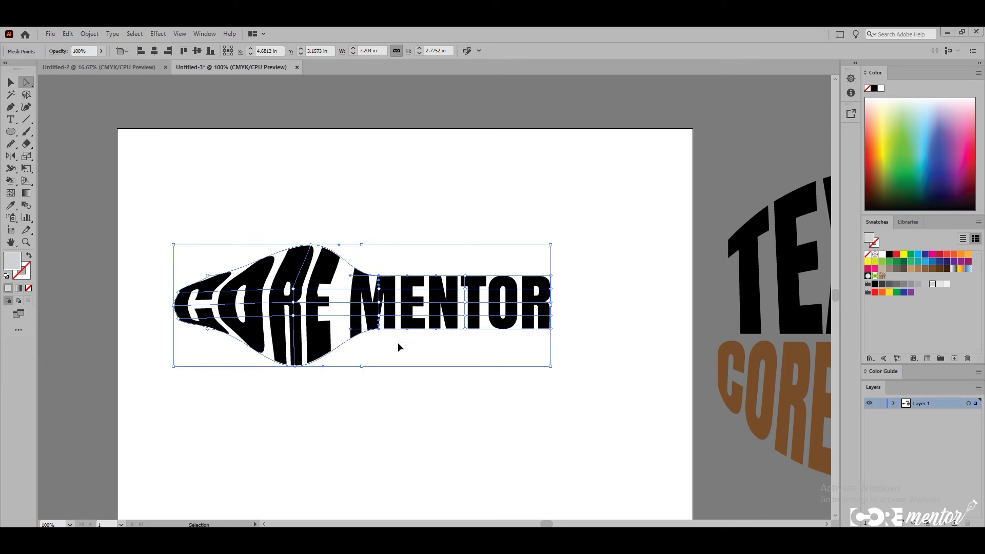
- Undo the right-edge stretch, then pull mesh points below MENTOR down and above the T up
click(552, 304)
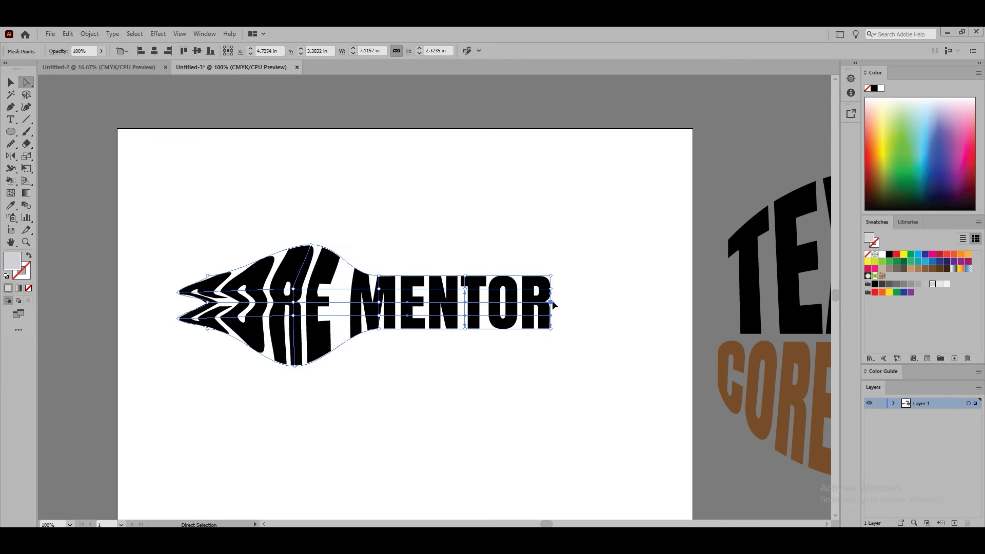
drag(552, 304, 602, 305)
key(ctrl+z)
click(552, 305)
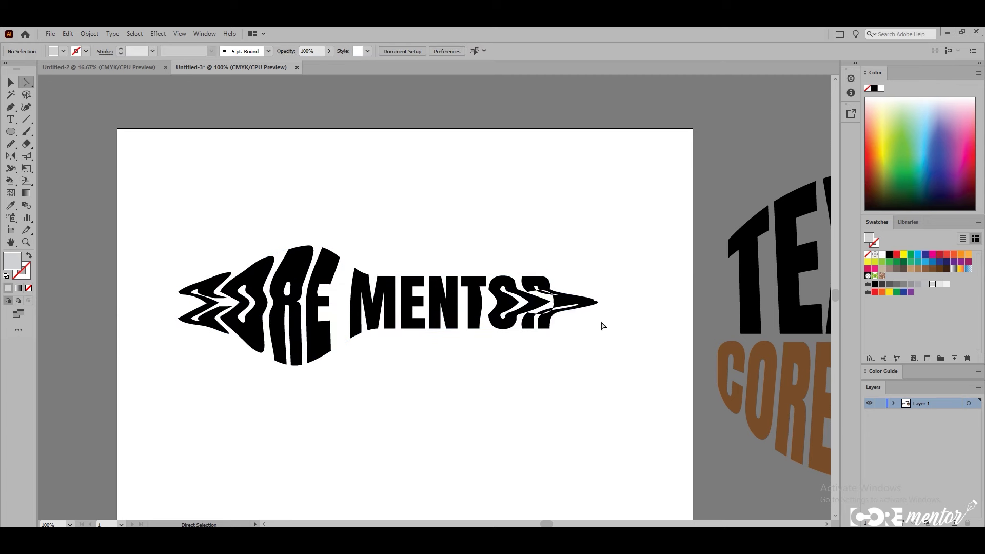
key(ctrl+z)
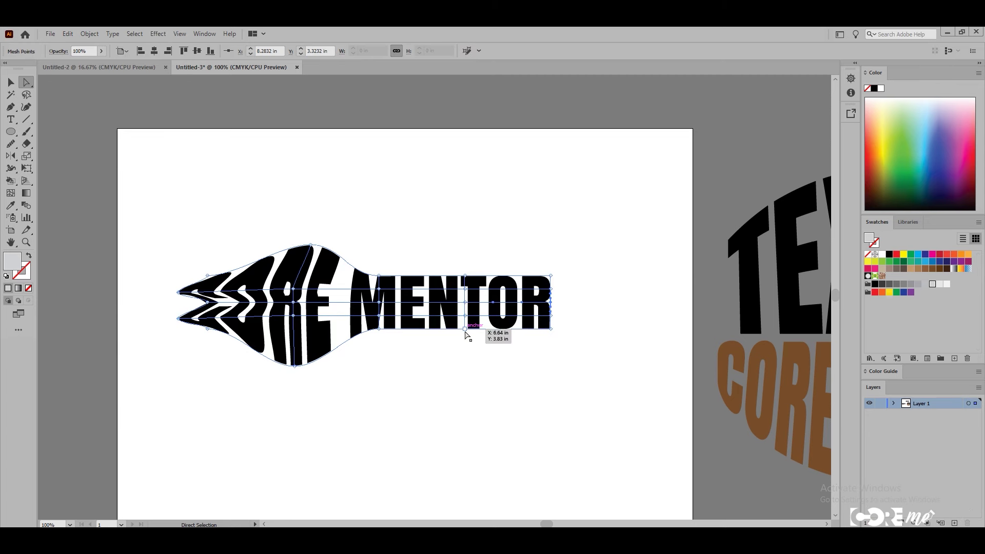
drag(467, 333, 477, 361)
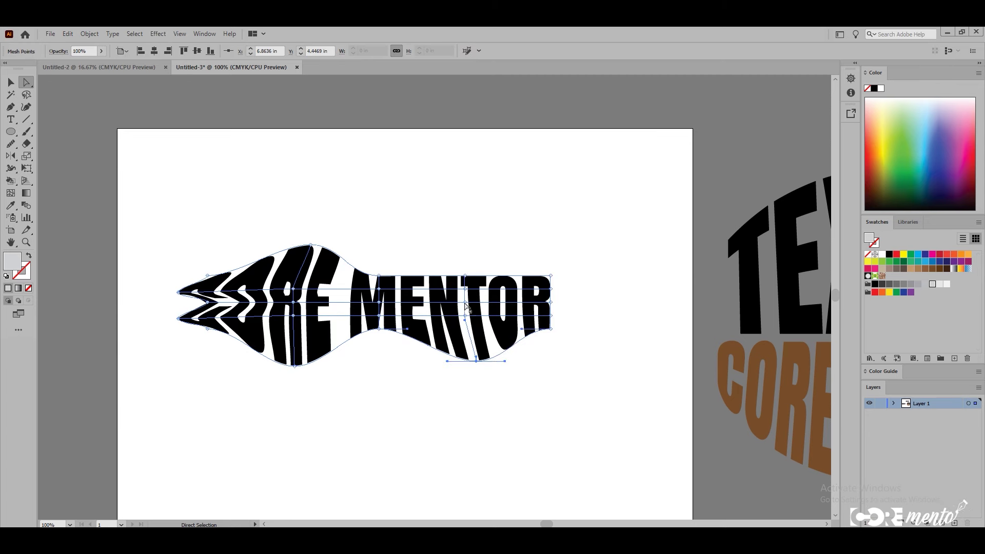
drag(465, 276, 466, 237)
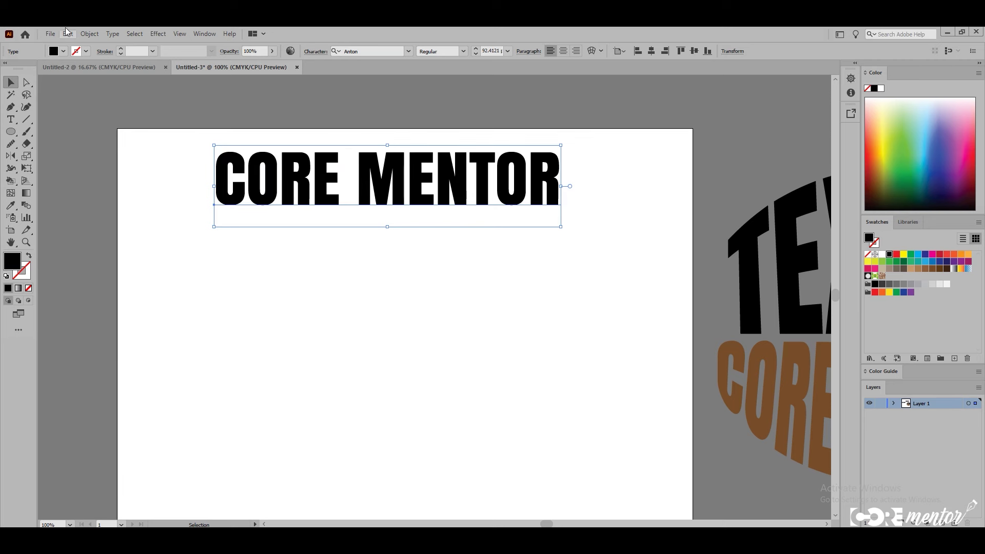
- Draw an ellipse below the CORE MENTOR text and rearrange the two
click(13, 131)
drag(237, 271, 483, 394)
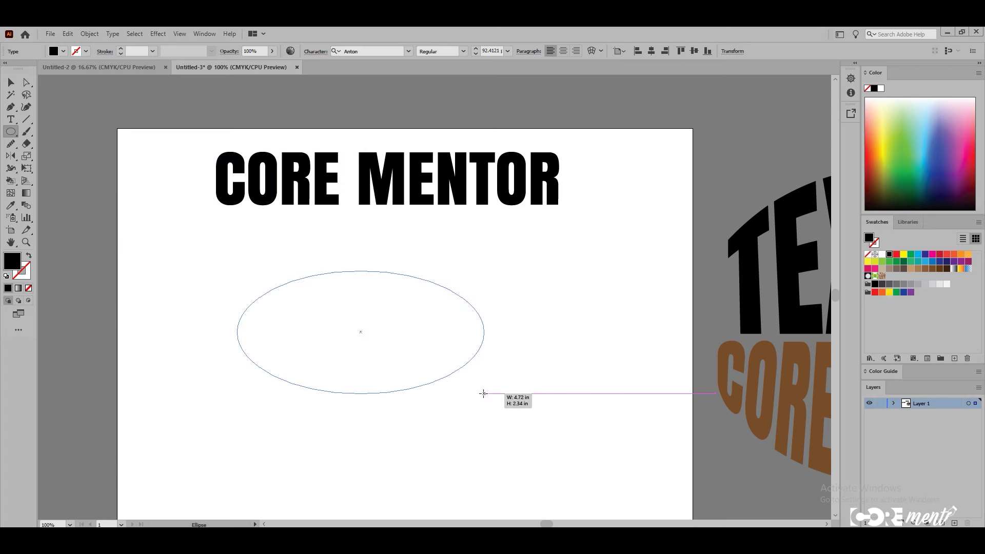
click(11, 83)
drag(376, 210, 389, 513)
drag(387, 392, 299, 278)
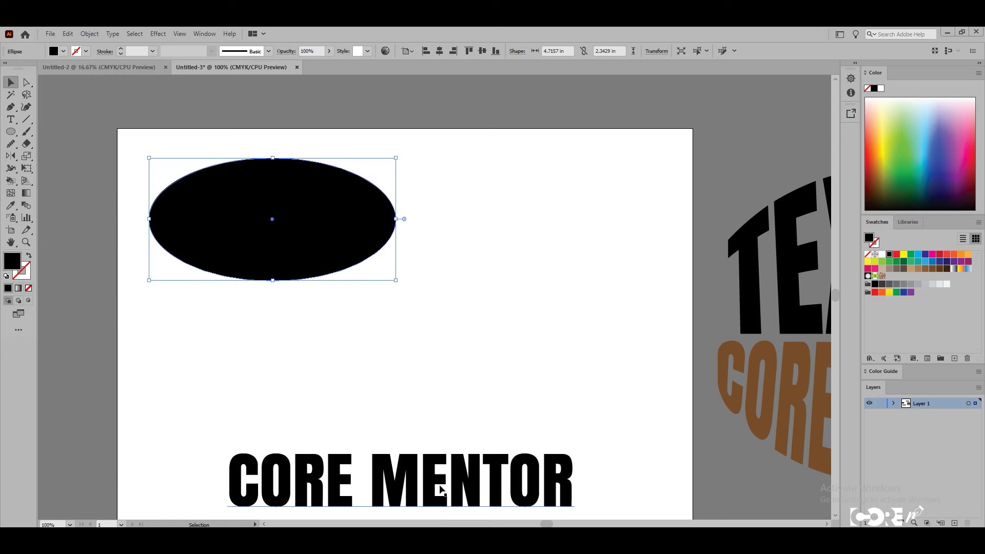
- Fill the ellipse orange, colour CORE MENTOR blue, and shrink the ellipse to about 3.92 by 1.95 in
click(968, 256)
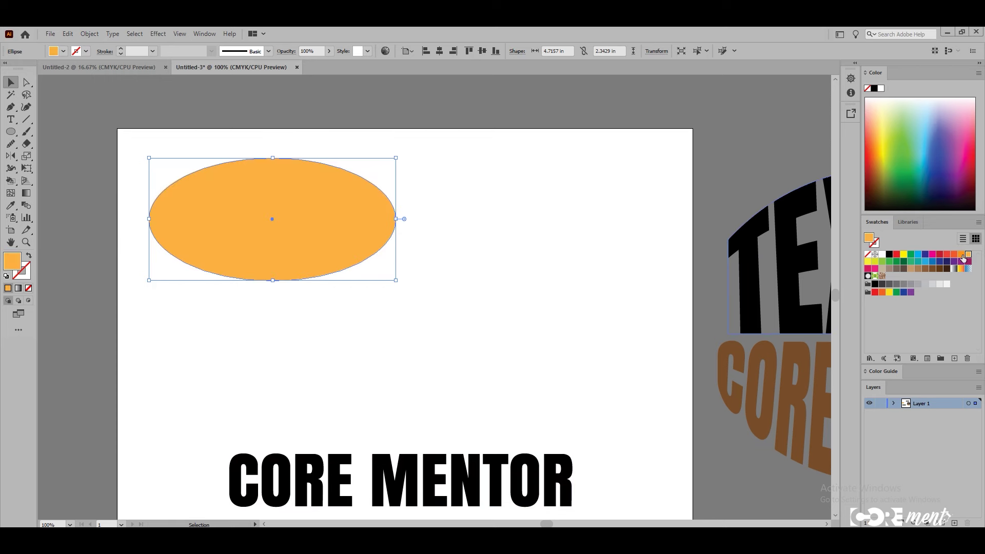
click(511, 474)
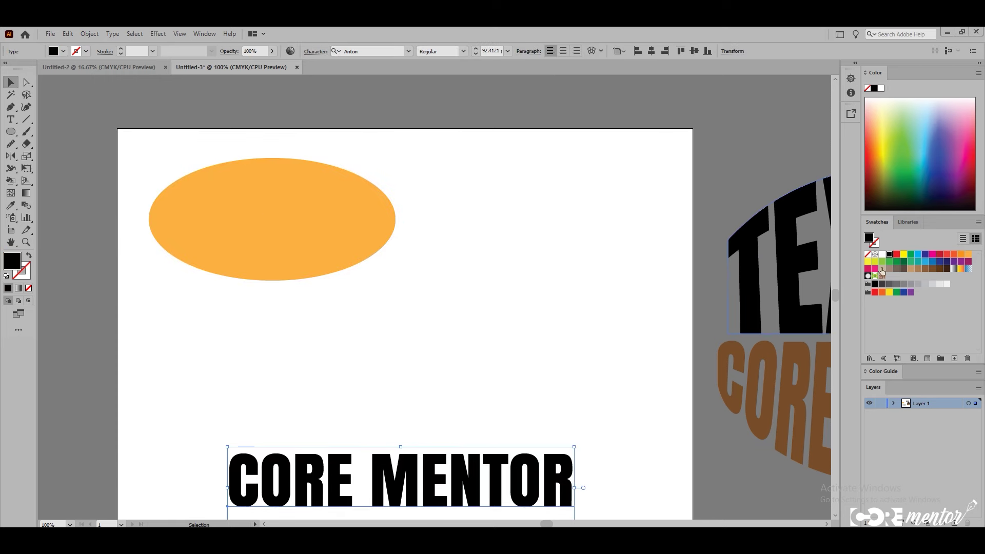
click(925, 256)
drag(401, 477, 365, 446)
drag(264, 250, 241, 236)
drag(373, 265, 329, 245)
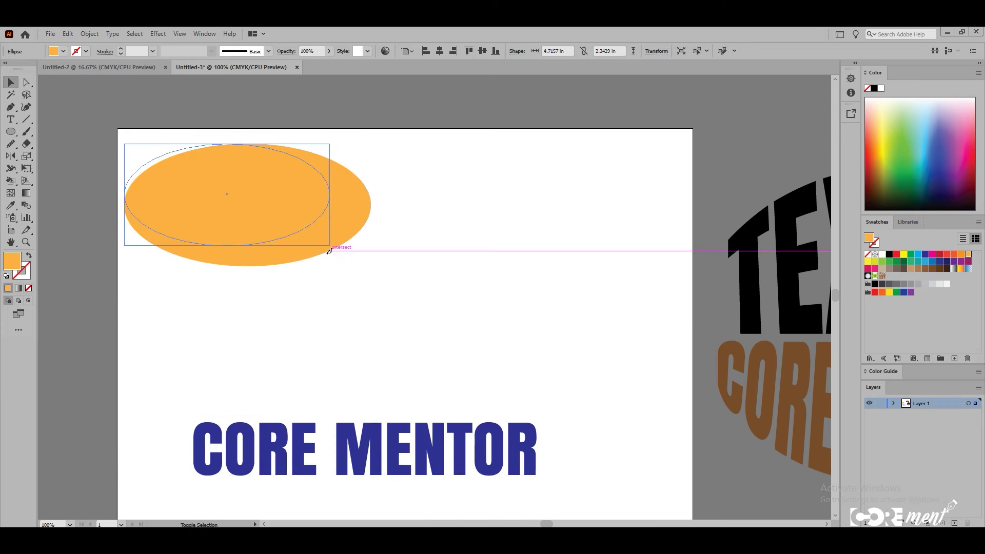
- Draw a rounded rectangle beside the ellipse and a hexagon about 2 in wide below it
click(13, 133)
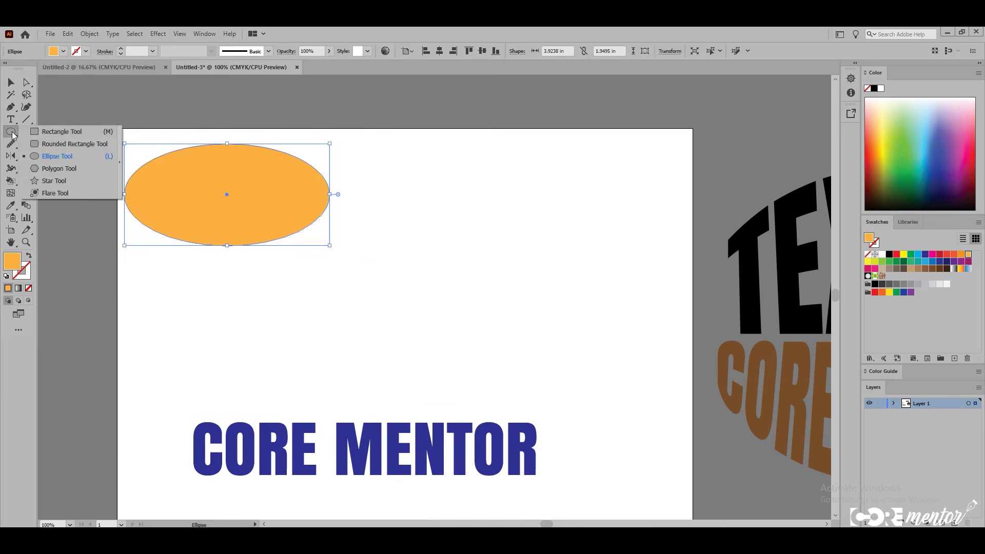
click(48, 144)
drag(402, 174, 629, 250)
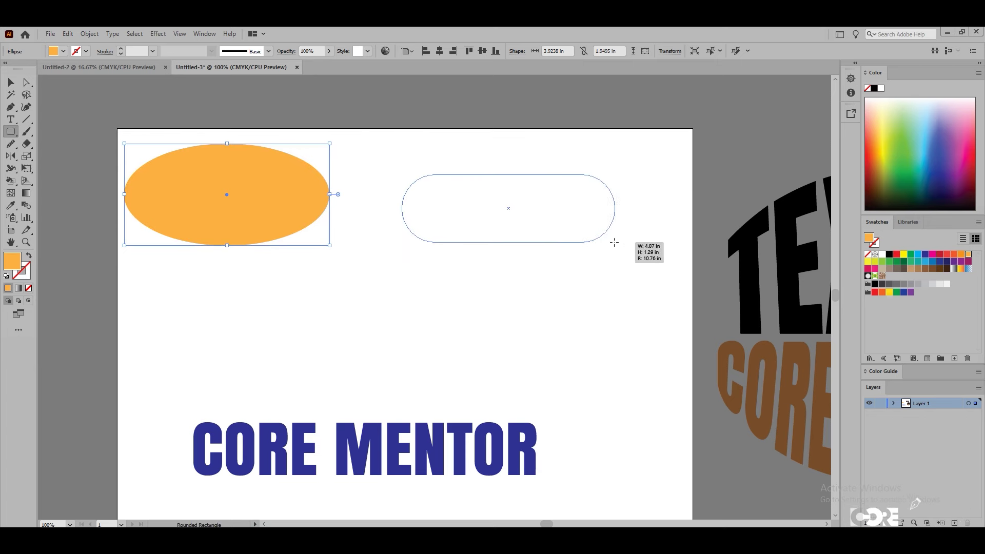
click(11, 131)
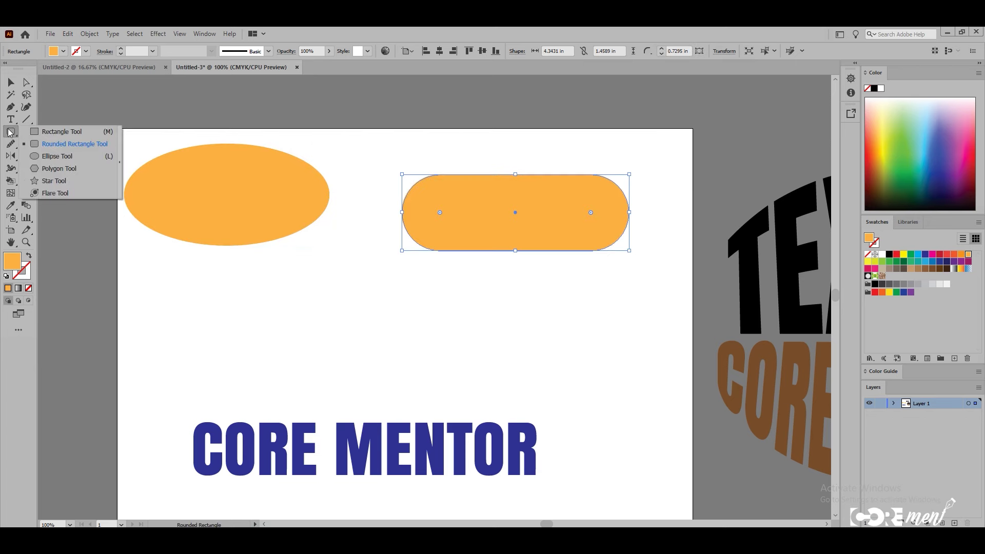
click(45, 168)
drag(207, 328, 240, 392)
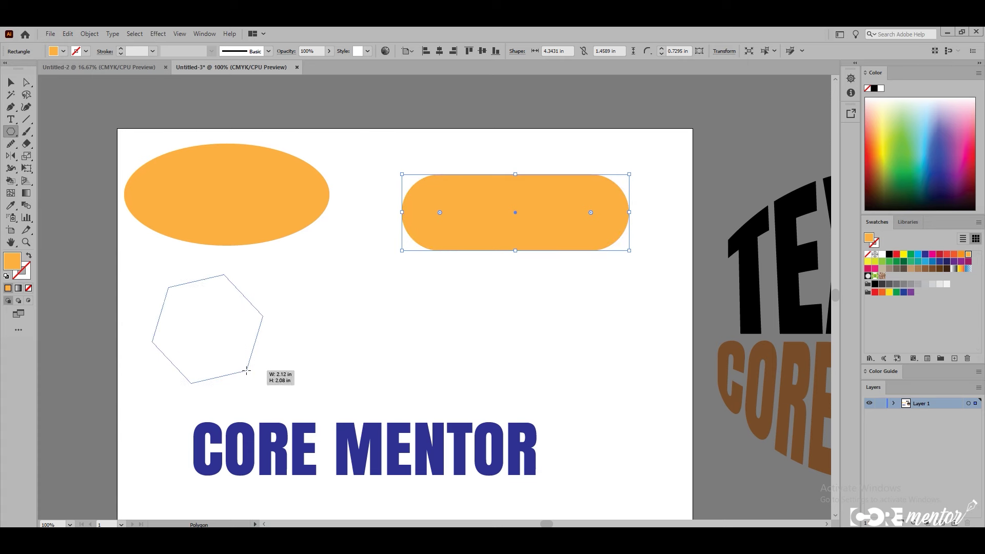
mouse_move(240, 391)
mouse_down()
mouse_move(249, 402)
mouse_move(212, 357)
mouse_up()
- Stretch the hexagon to about 5.4 in wide, reposition it, and place a CORE MENTOR copy above the page
key(v)
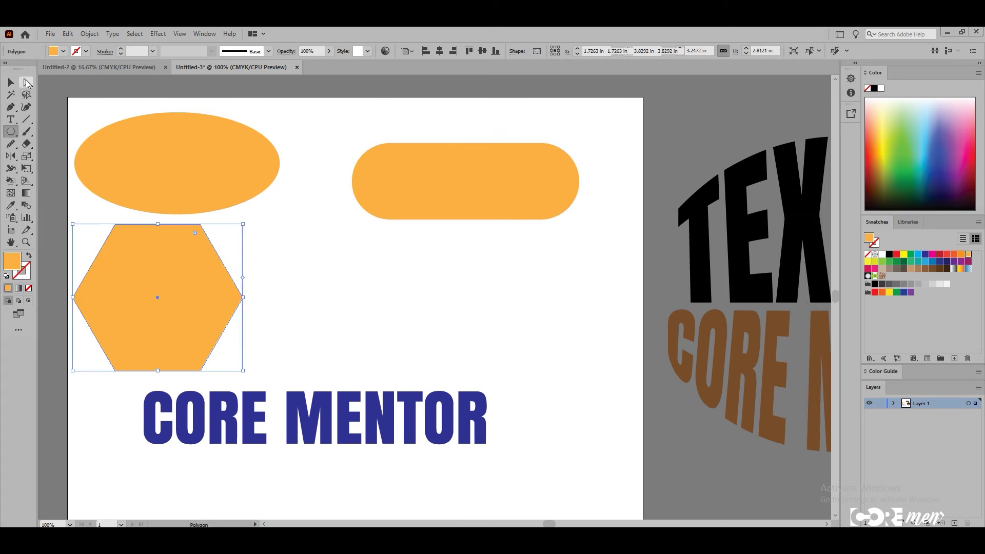
drag(243, 297, 355, 297)
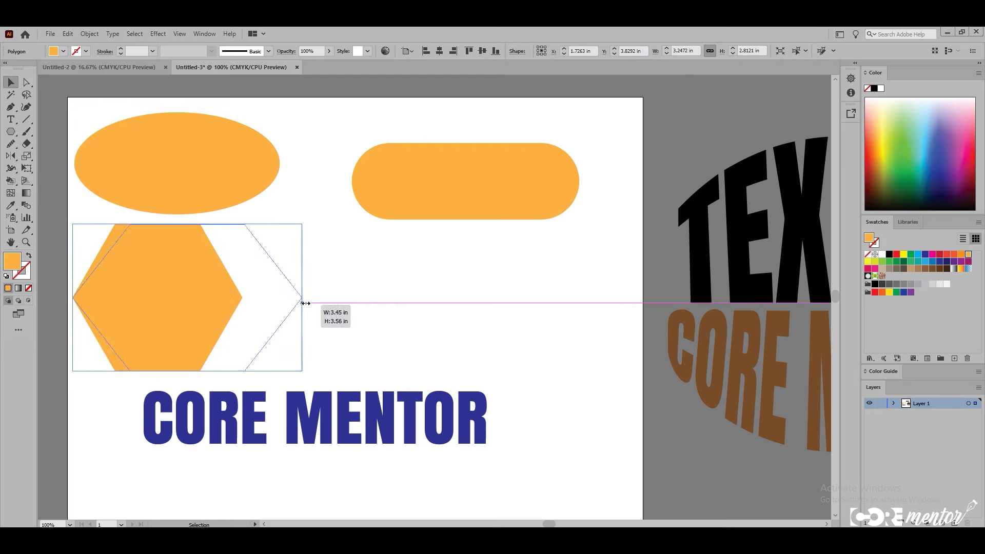
mouse_move(258, 353)
mouse_down()
mouse_move(362, 353)
mouse_move(335, 314)
mouse_up()
drag(343, 396, 343, 432)
drag(334, 303, 329, 338)
mouse_move(343, 424)
mouse_down()
mouse_move(347, 470)
mouse_move(324, 99)
mouse_move(330, 485)
mouse_up()
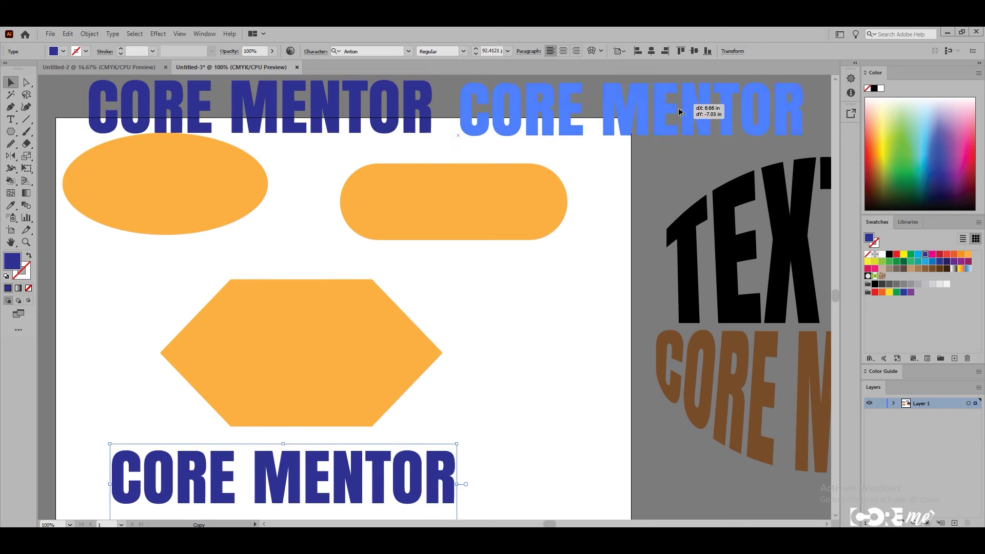
- Add a CORE MENTOR copy at the top right, lower the ellipse, and scale down both top copies
drag(521, 205, 705, 93)
click(312, 202)
drag(216, 159, 215, 193)
click(429, 139)
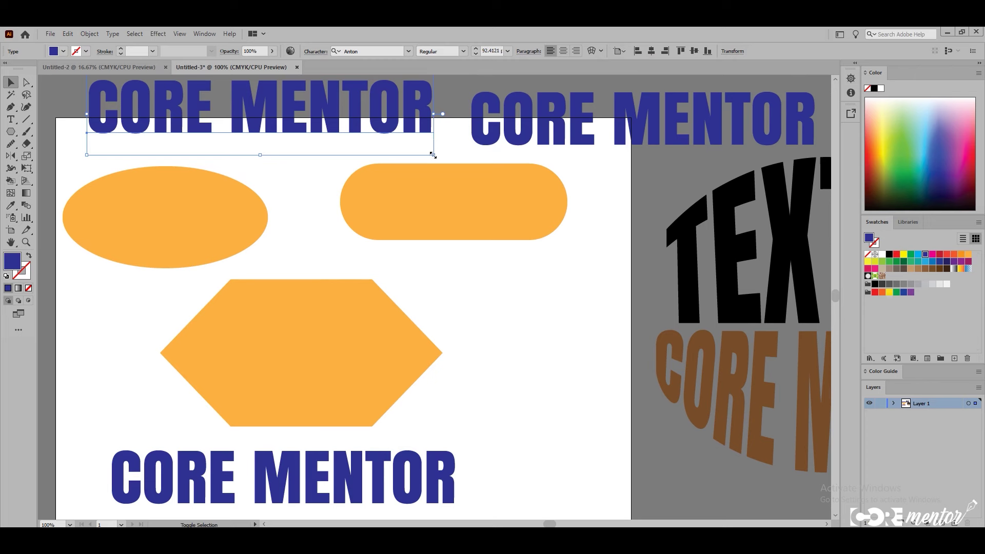
drag(433, 155, 354, 136)
click(497, 140)
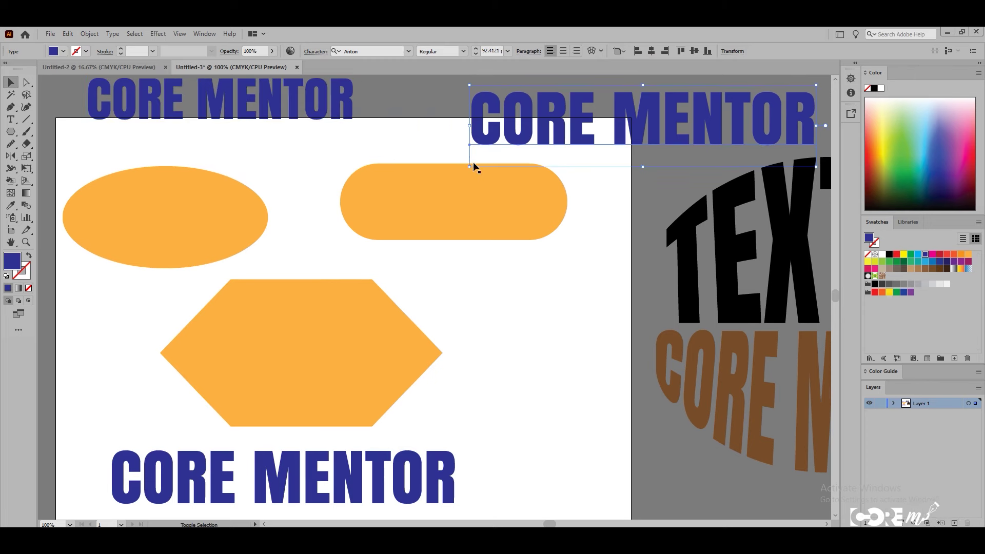
drag(473, 165, 568, 144)
mouse_move(670, 126)
mouse_down()
mouse_move(452, 187)
mouse_move(469, 144)
mouse_up()
- Reposition the bottom text and hexagon, then bring the hexagon to the front over the text
drag(167, 501, 194, 487)
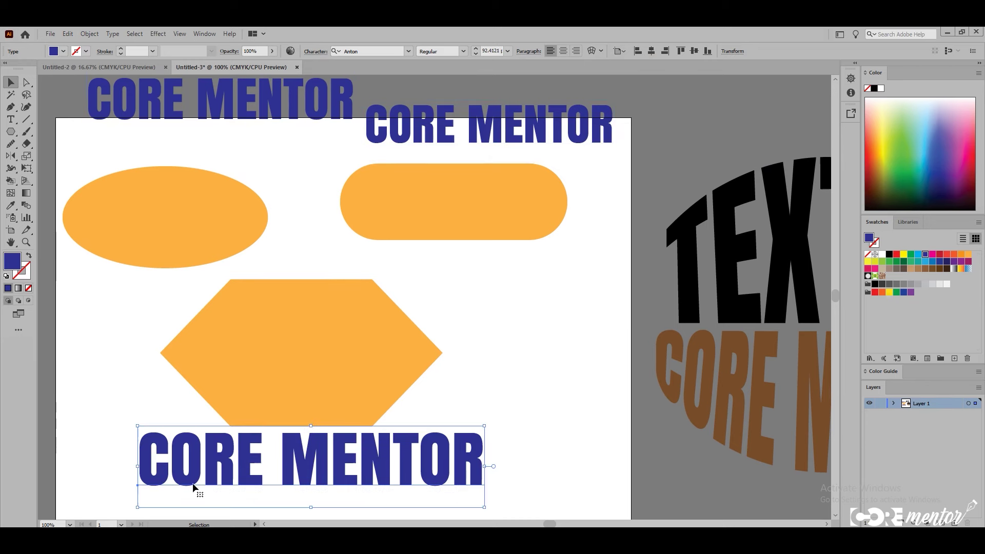
drag(246, 337, 335, 308)
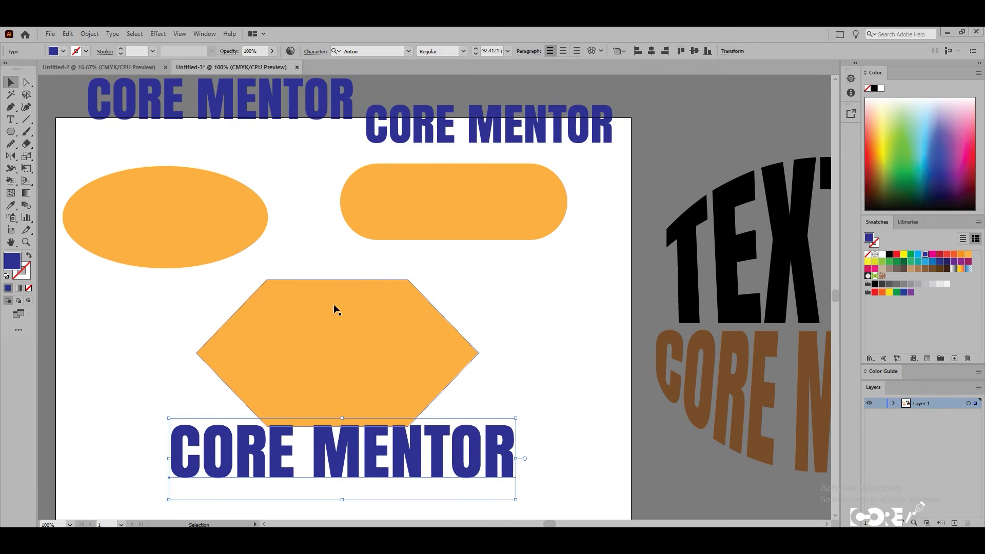
click(368, 343)
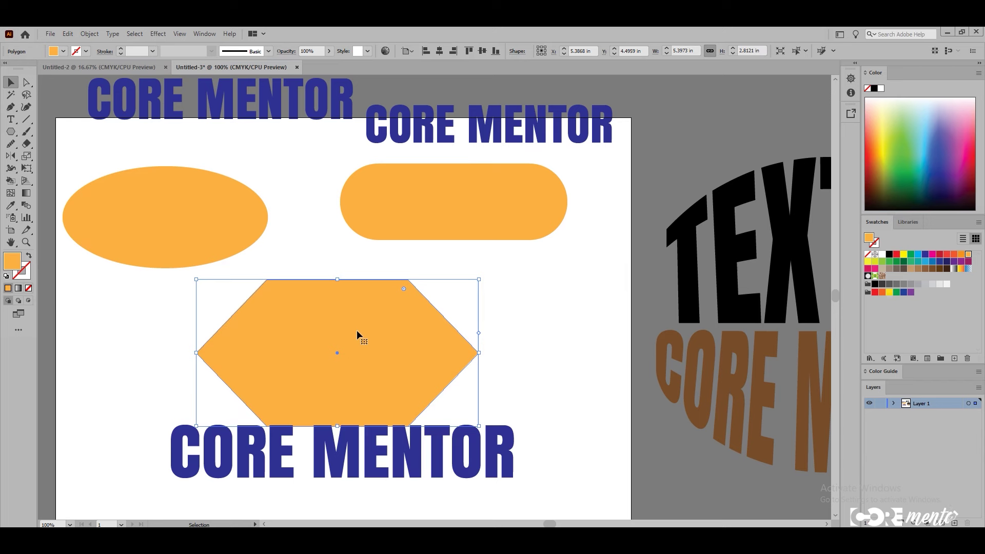
right_click(358, 331)
mouse_move(408, 279)
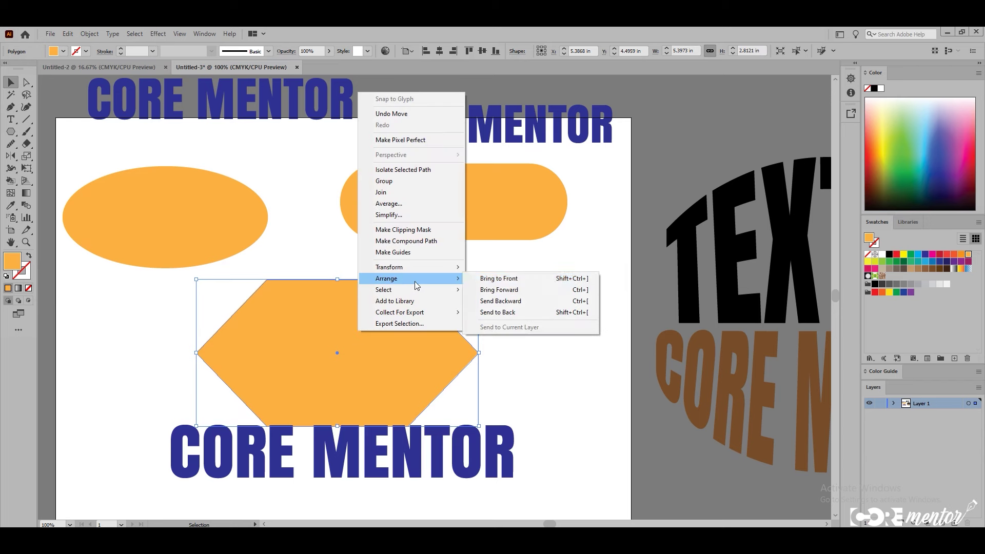
click(512, 282)
drag(401, 377, 399, 469)
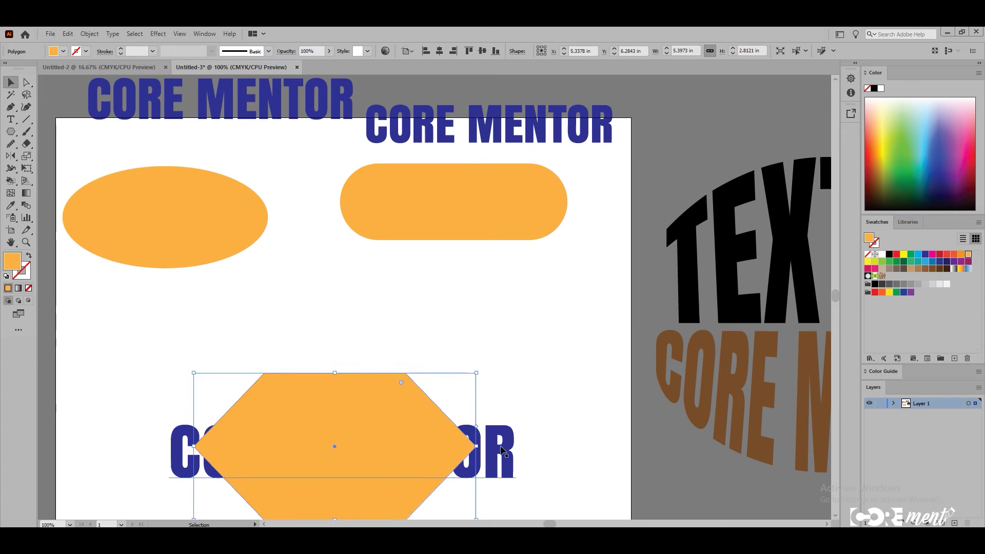
click(564, 429)
- Select the hexagon and bottom text together and apply Envelope Distort > Make with Top Object
mouse_move(587, 419)
mouse_down()
mouse_move(396, 470)
mouse_move(419, 389)
mouse_up()
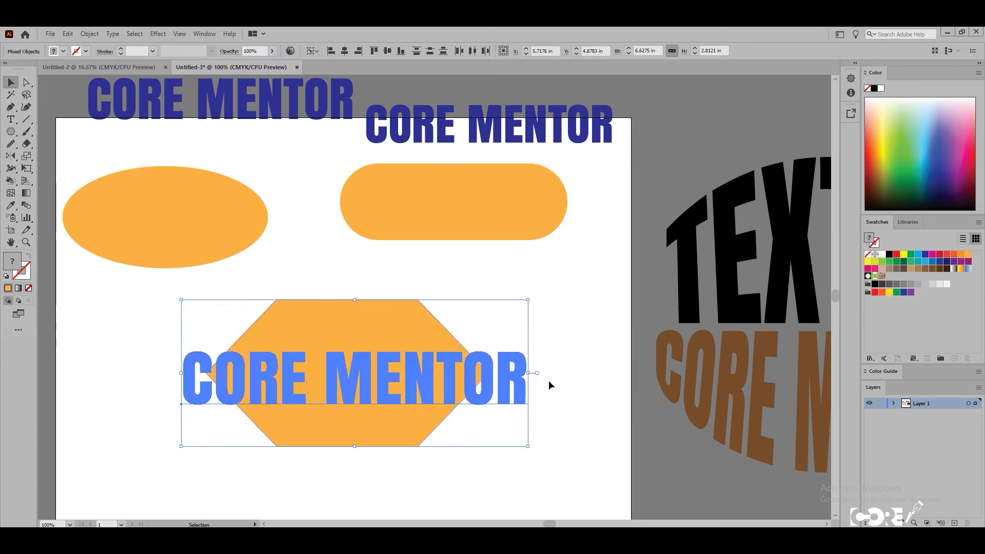
click(558, 361)
drag(572, 301, 141, 501)
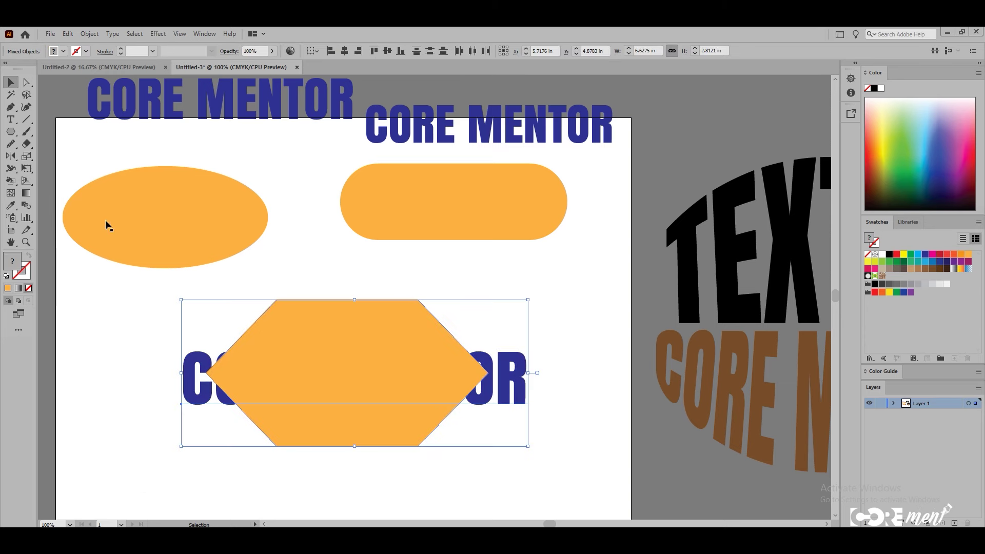
click(89, 34)
mouse_move(117, 323)
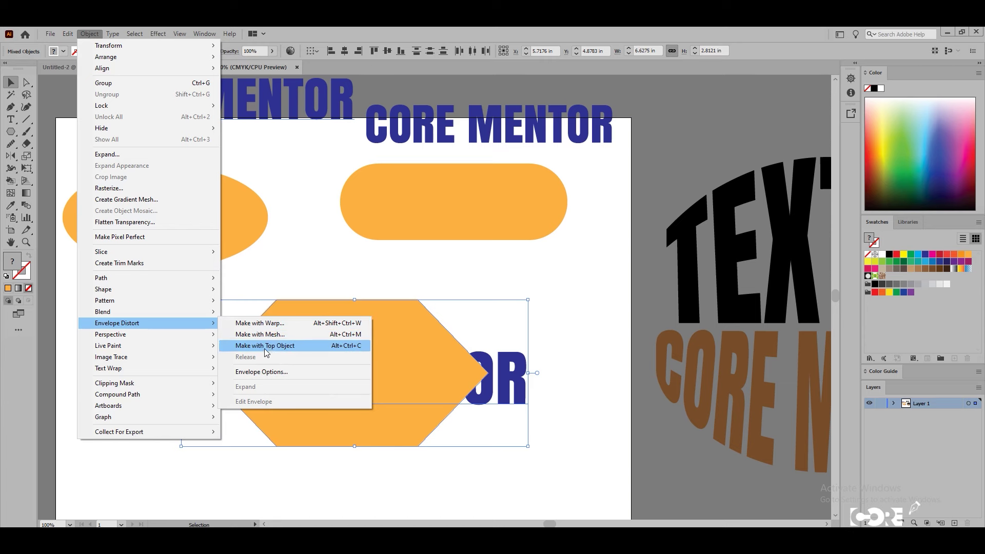
click(271, 347)
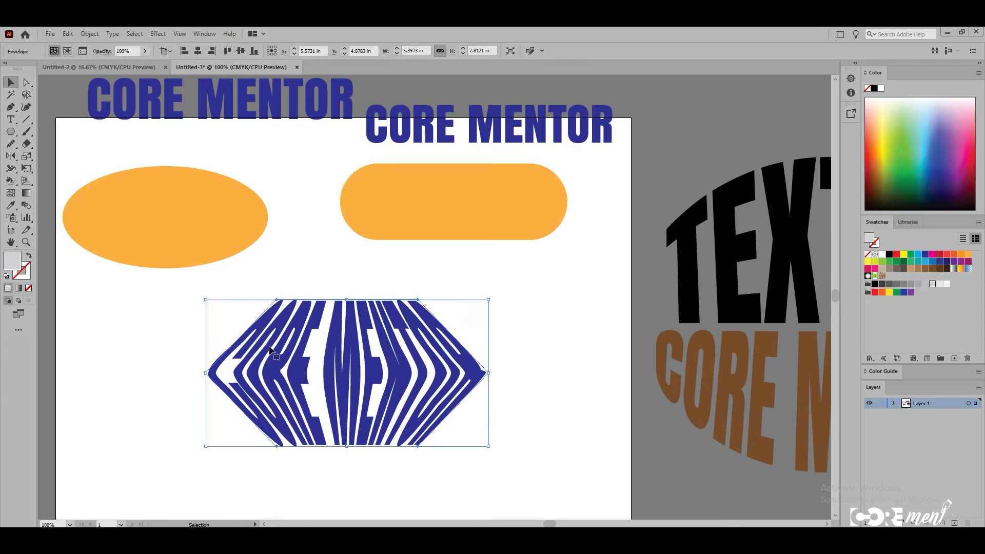
click(509, 355)
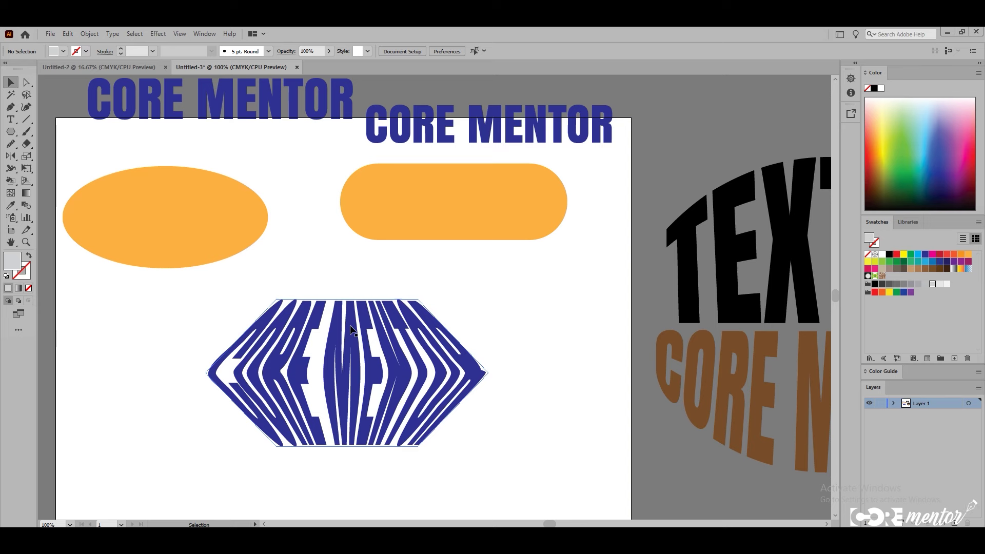
- Undo the previous envelope and retype the copied CORE MENTOR text as FASHION
key(ctrl+z)
mouse_move(288, 354)
mouse_down()
mouse_move(378, 409)
mouse_move(312, 303)
mouse_up()
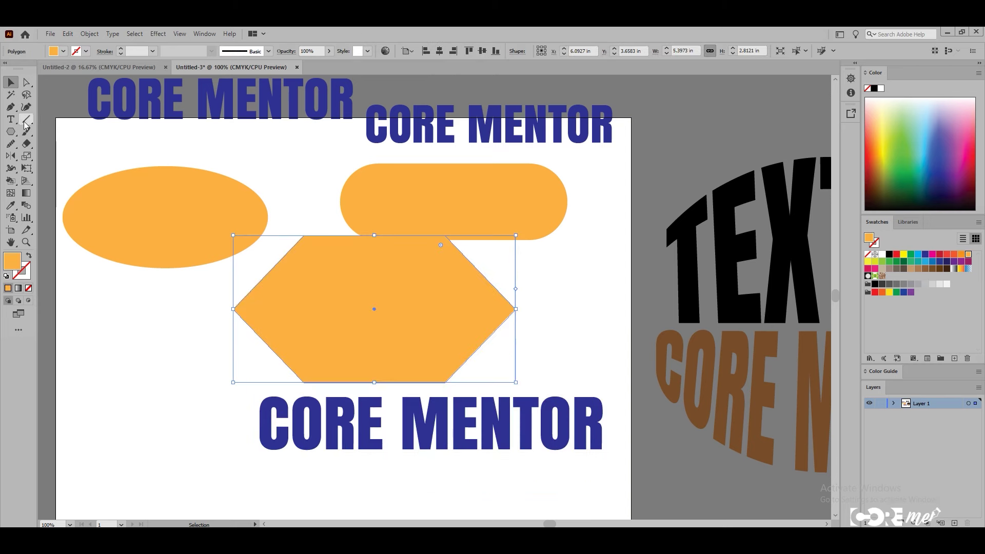
click(10, 119)
drag(260, 418, 600, 440)
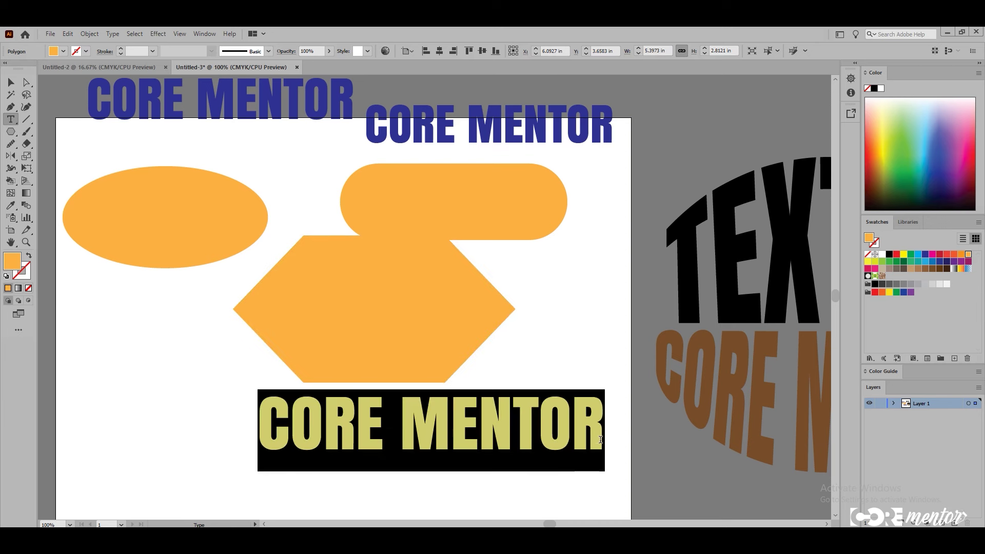
text(FAS)
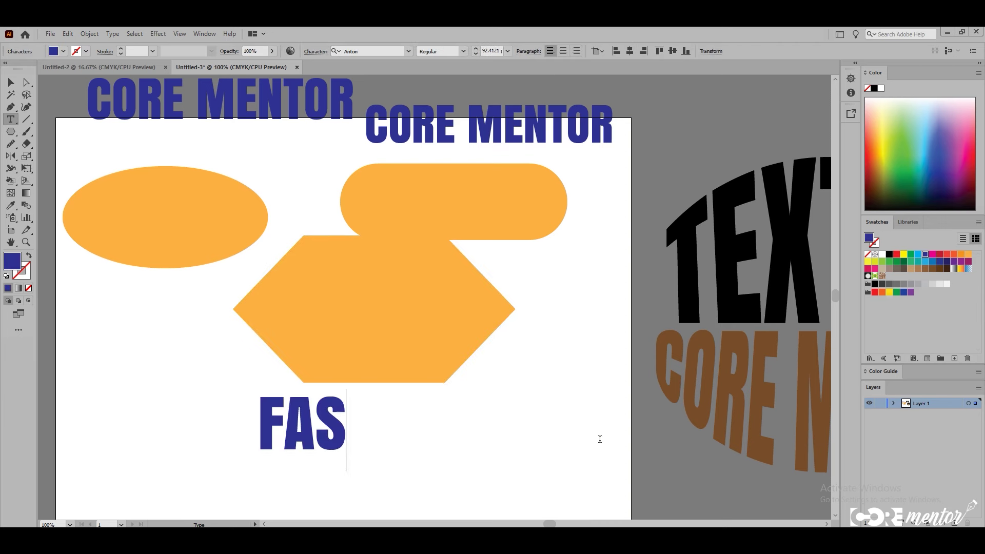
text(HION)
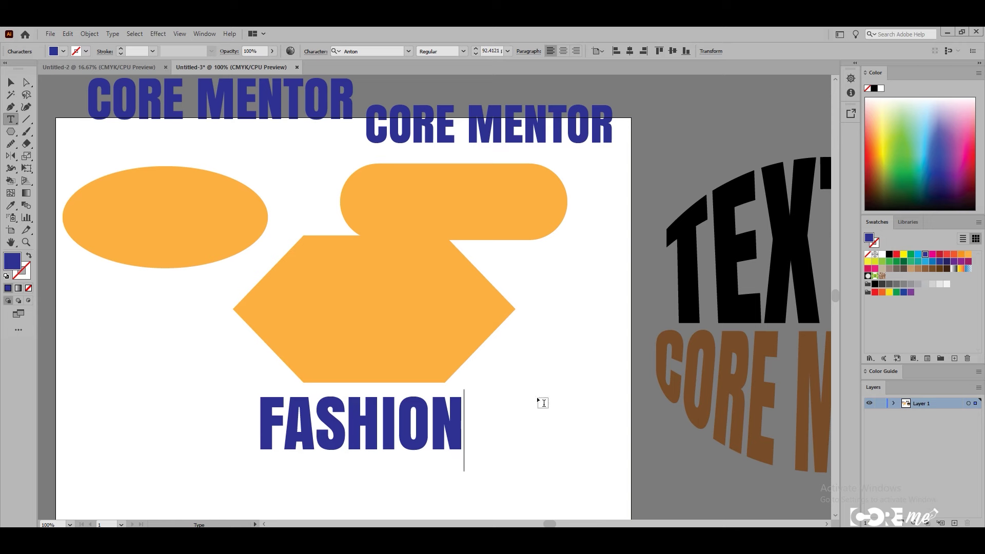
click(11, 82)
- Enlarge FASHION, place the orange hexagon over it, and select both
mouse_move(427, 346)
mouse_down()
mouse_move(417, 455)
mouse_move(372, 377)
mouse_up()
click(456, 441)
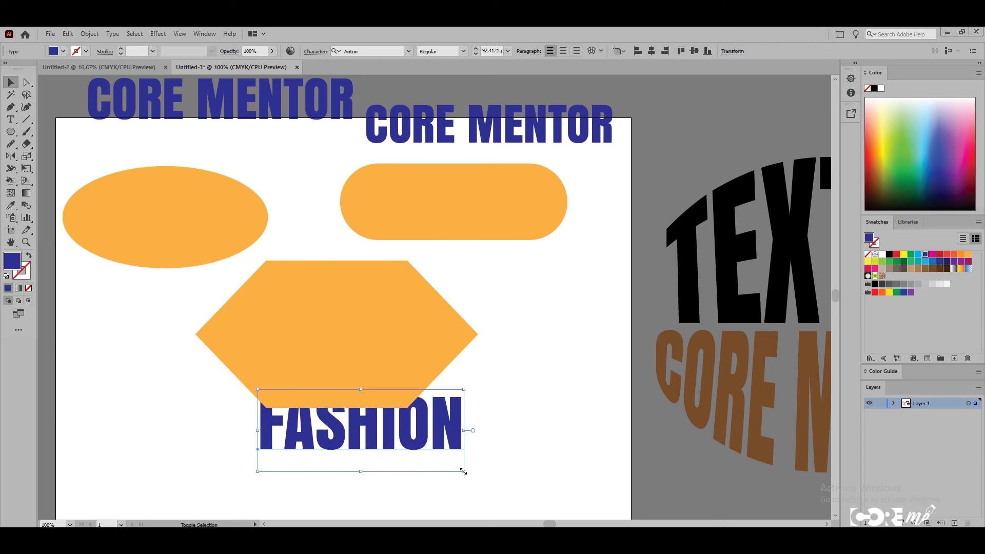
drag(463, 470, 546, 504)
drag(390, 334, 458, 437)
drag(358, 283, 420, 450)
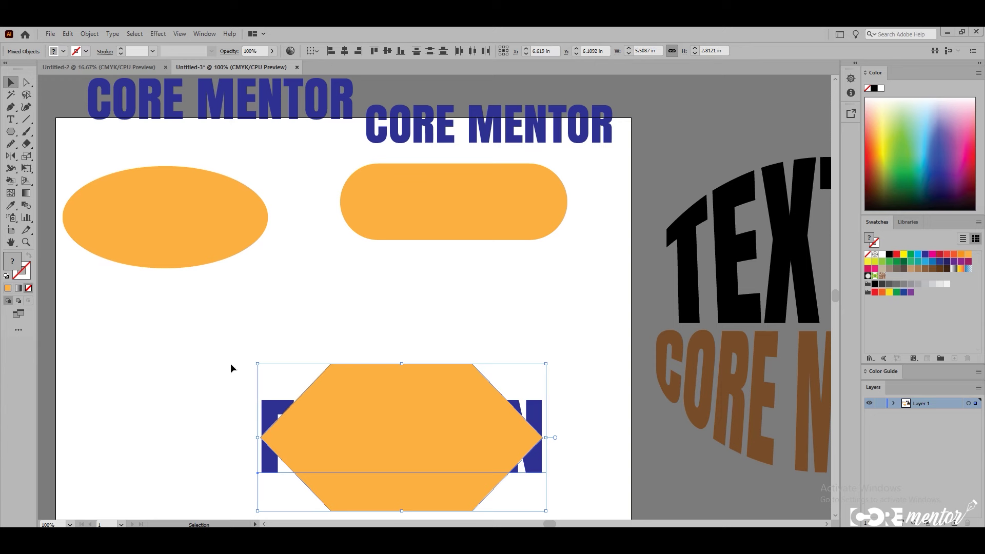
drag(445, 435, 444, 440)
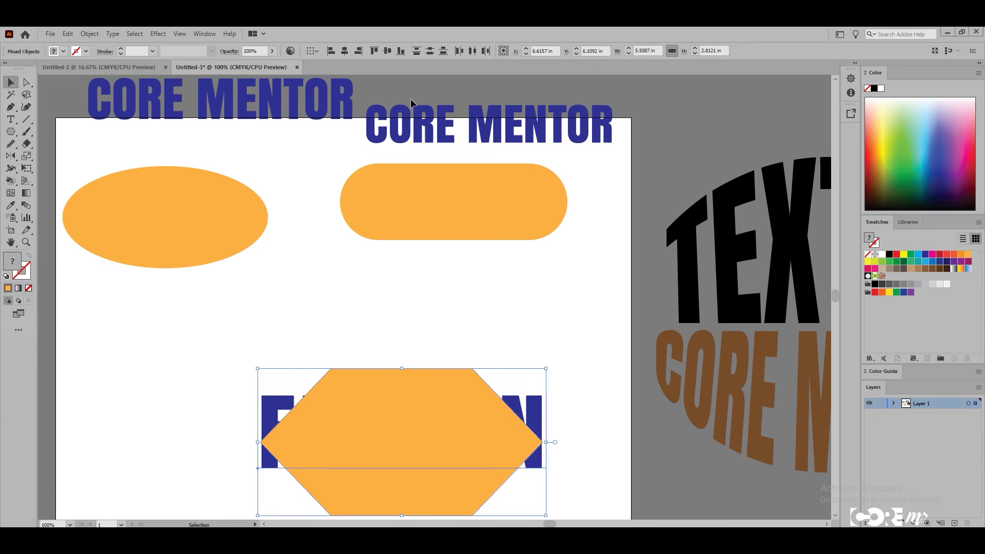
- Apply Envelope Distort > Make with Top Object to warp FASHION into the hexagon
click(89, 34)
mouse_move(117, 323)
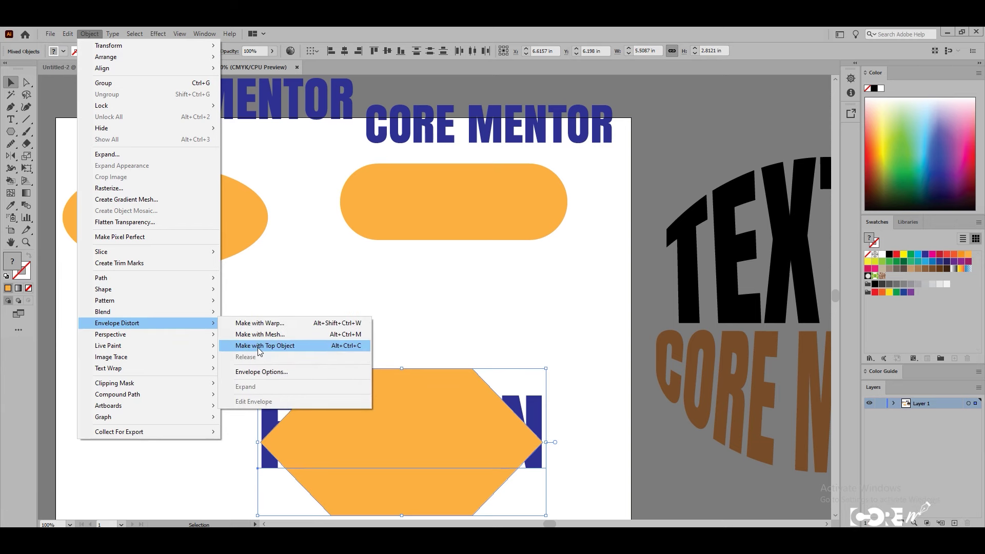
click(258, 349)
scroll(453, 426, down, 1)
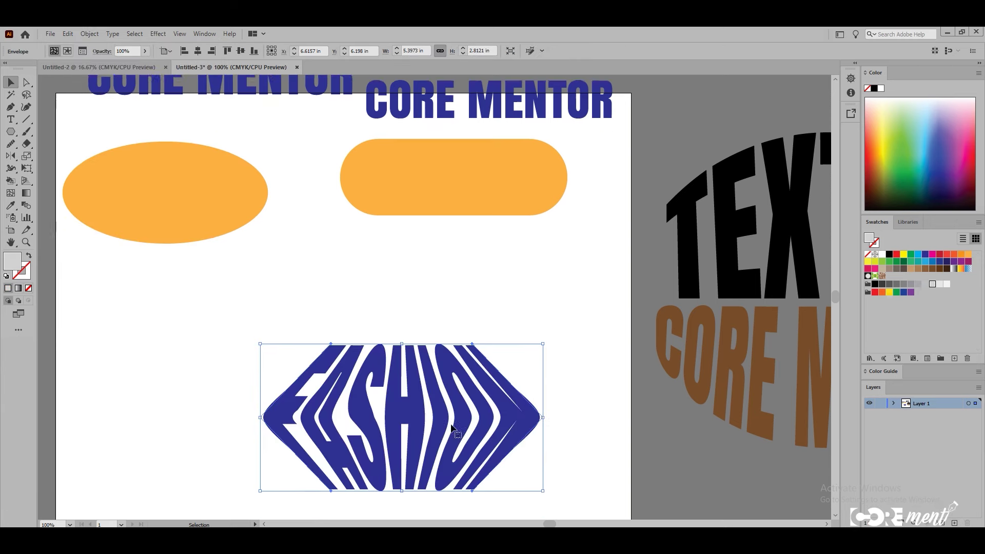
scroll(454, 425, down, 2)
scroll(441, 362, up, 2)
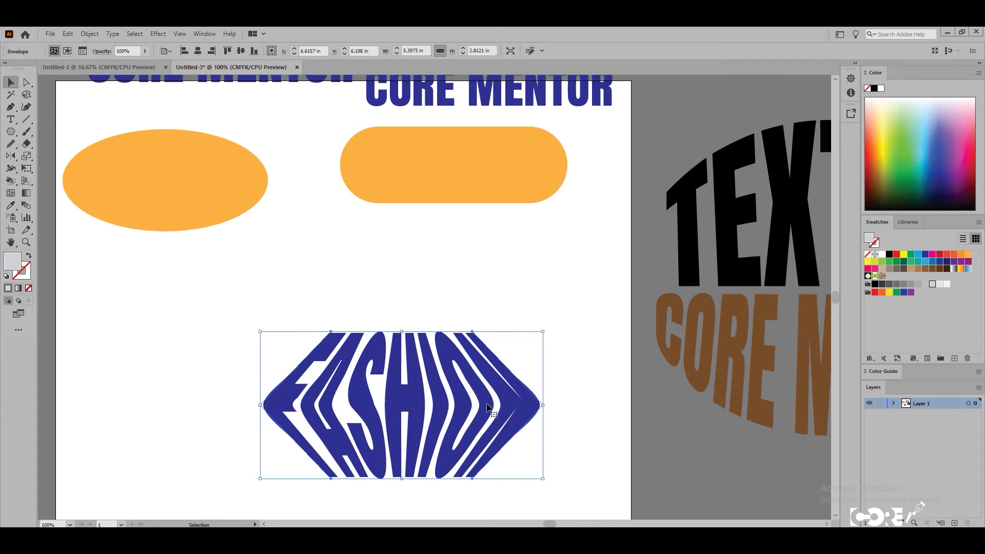
- Select a CORE MENTOR copy with the rounded rectangle and envelope it using Make with Top Object
scroll(435, 375, up, 3)
scroll(425, 329, up, 1)
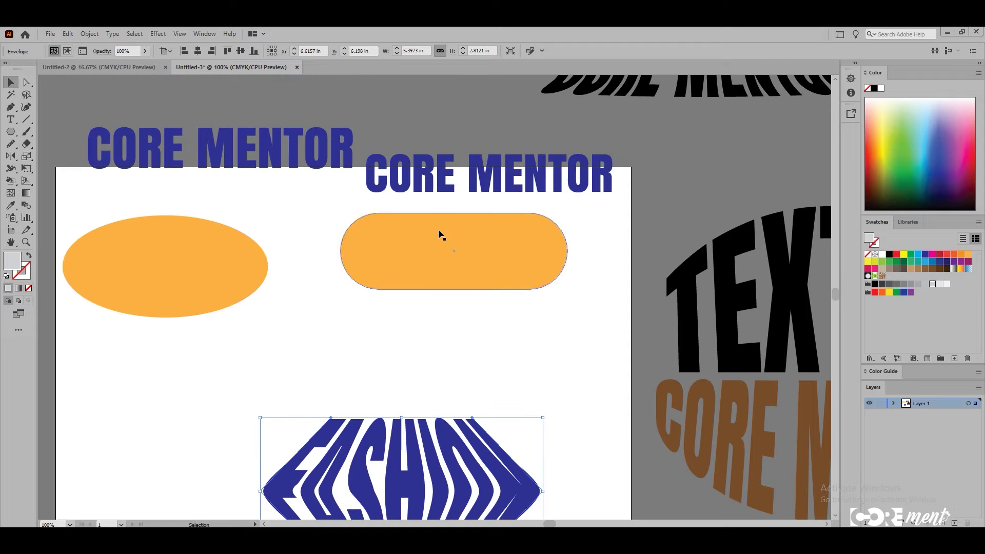
drag(440, 233, 462, 273)
mouse_move(471, 197)
mouse_down()
mouse_move(443, 295)
mouse_move(457, 303)
mouse_up()
click(488, 330)
drag(326, 225, 585, 359)
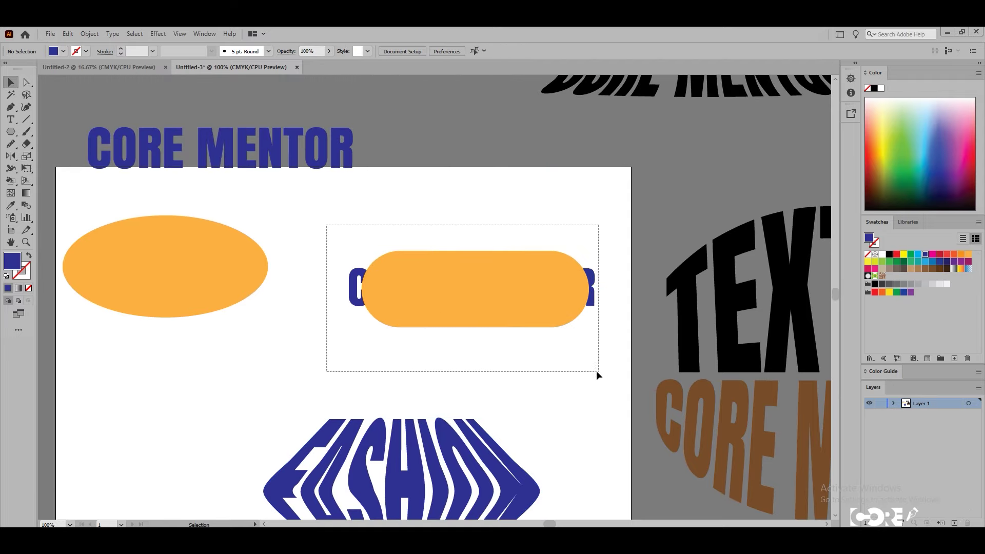
click(89, 33)
mouse_move(117, 322)
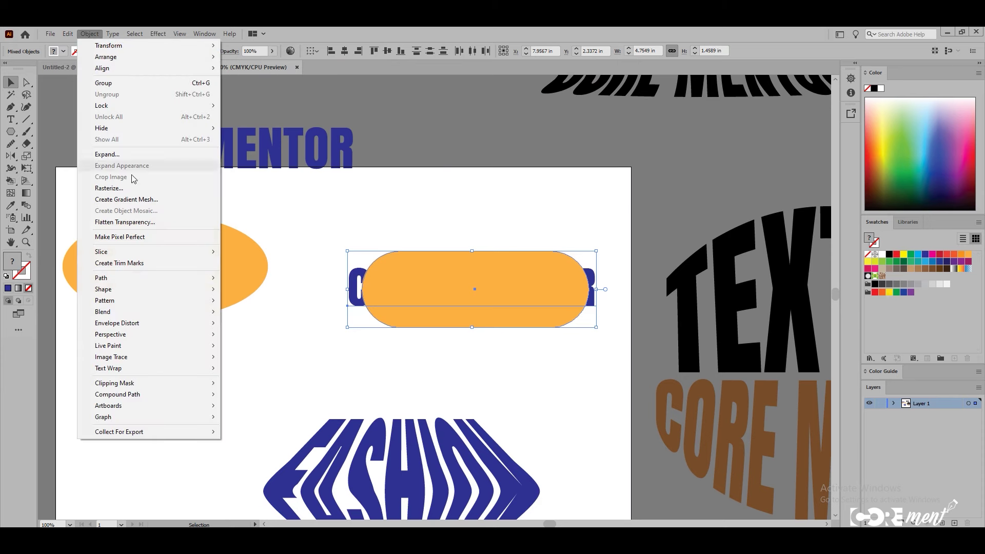
click(261, 345)
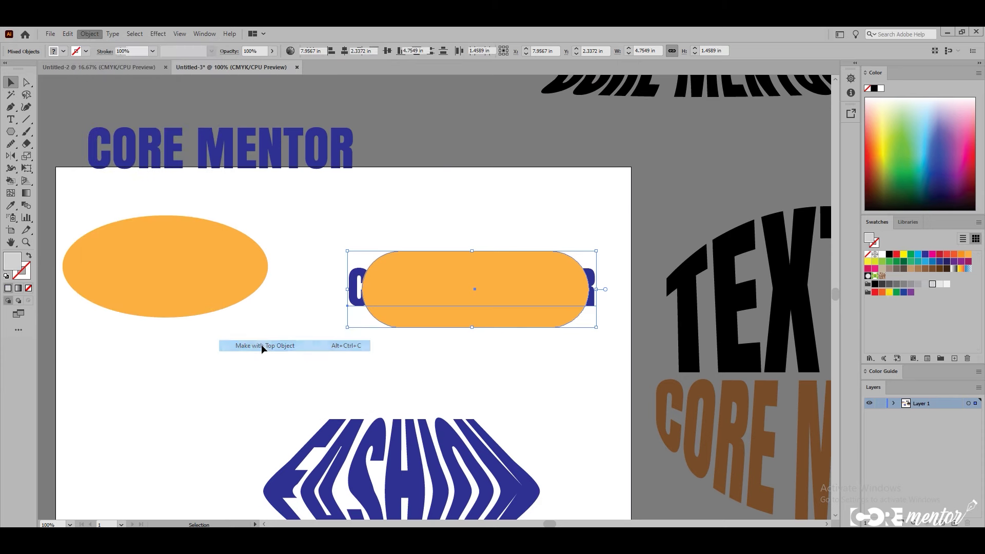
click(504, 394)
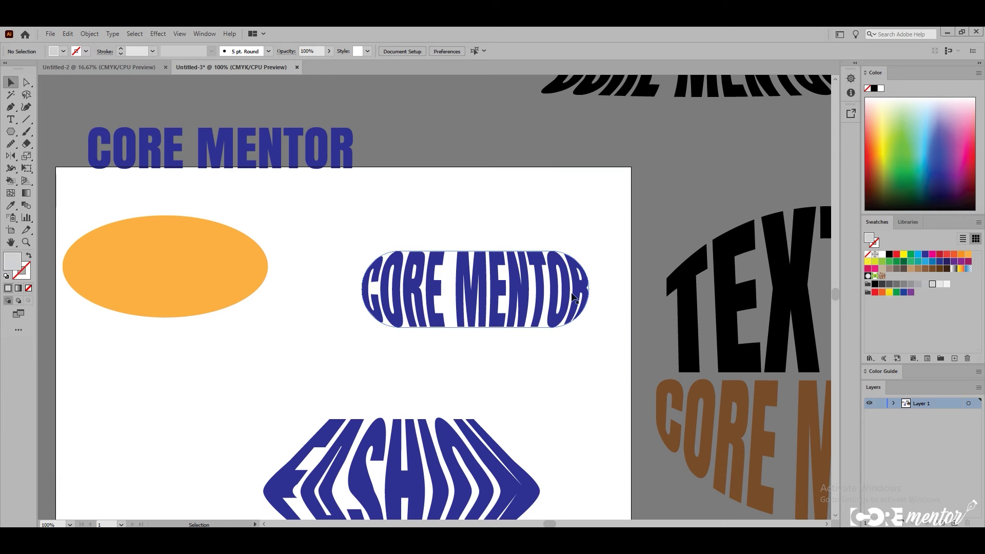
drag(292, 291, 402, 313)
- Delete 'CORE ' from the top text and move MENTOR into the orange ellipse
click(362, 180)
key(t)
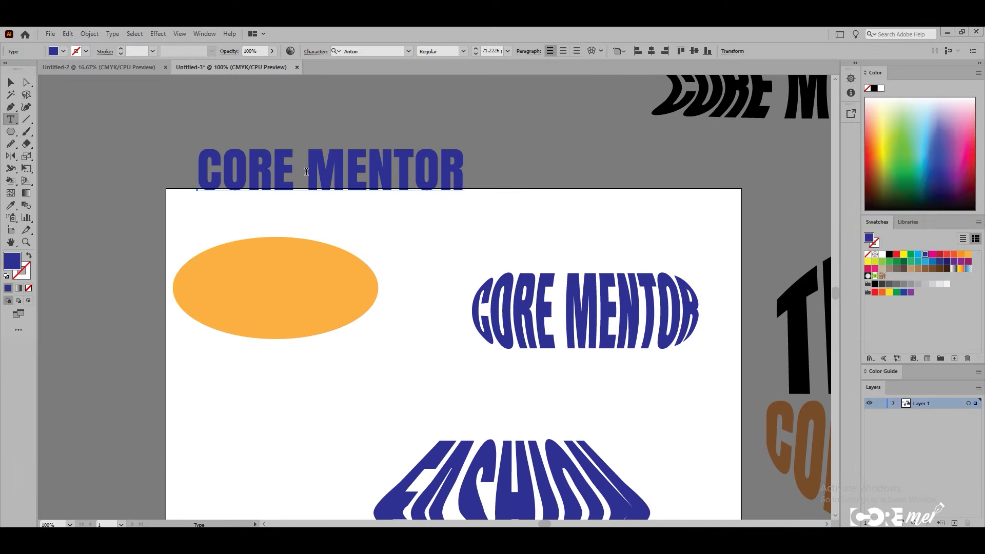
drag(306, 171, 169, 171)
key(BackSpace)
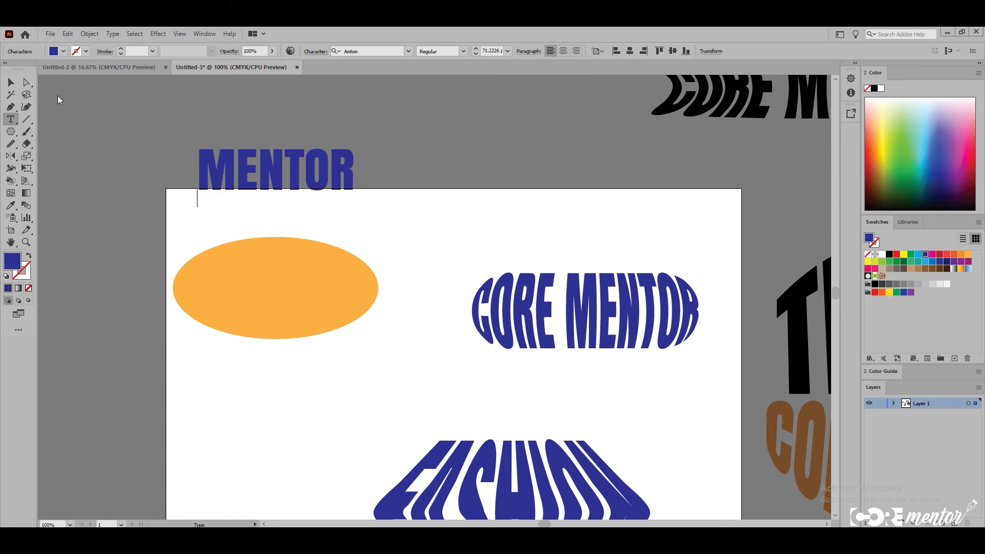
click(10, 80)
drag(295, 176, 296, 294)
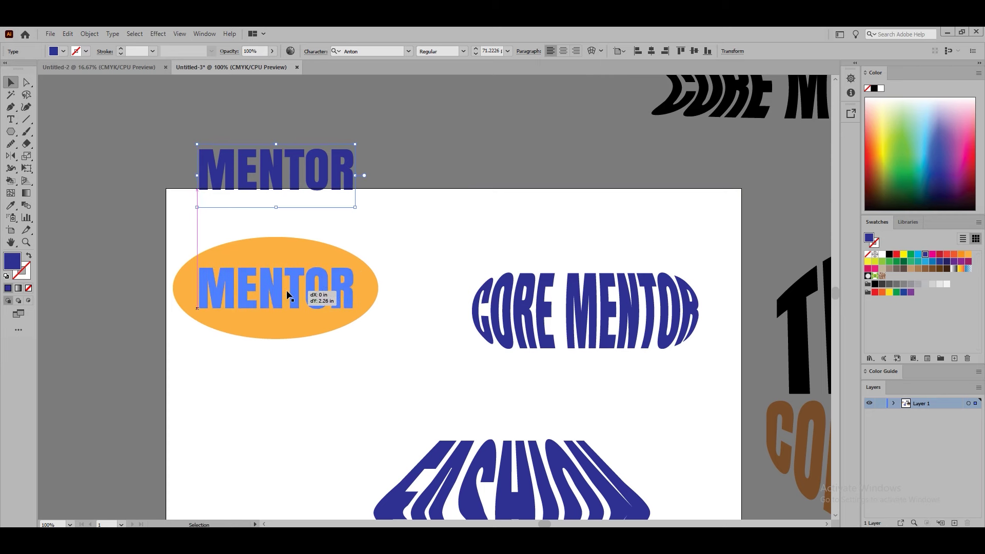
- Select MENTOR with the ellipse and envelope it using Make with Top Object
drag(287, 192, 208, 340)
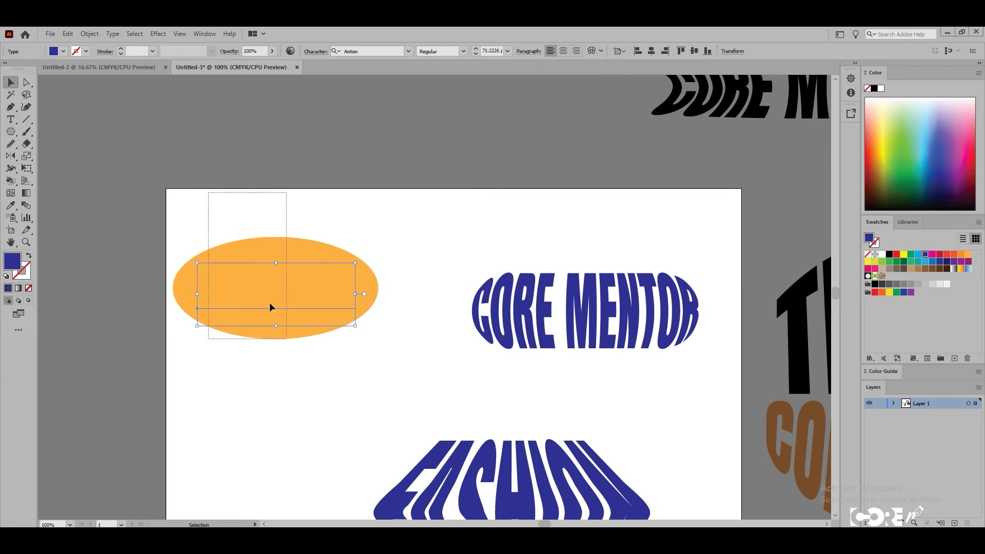
click(89, 34)
mouse_move(117, 323)
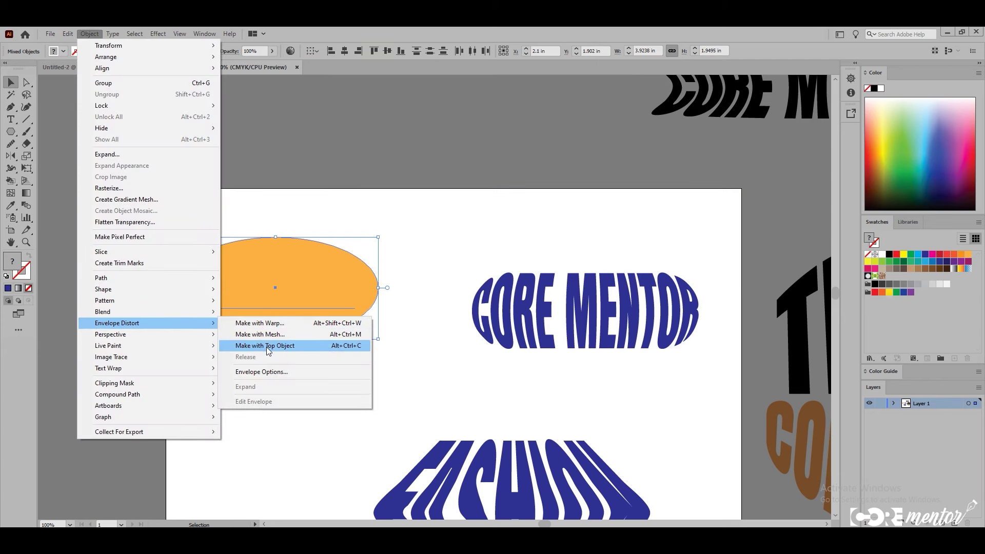
click(266, 347)
click(270, 359)
mouse_move(340, 264)
mouse_down()
mouse_move(308, 298)
mouse_move(509, 170)
mouse_up()
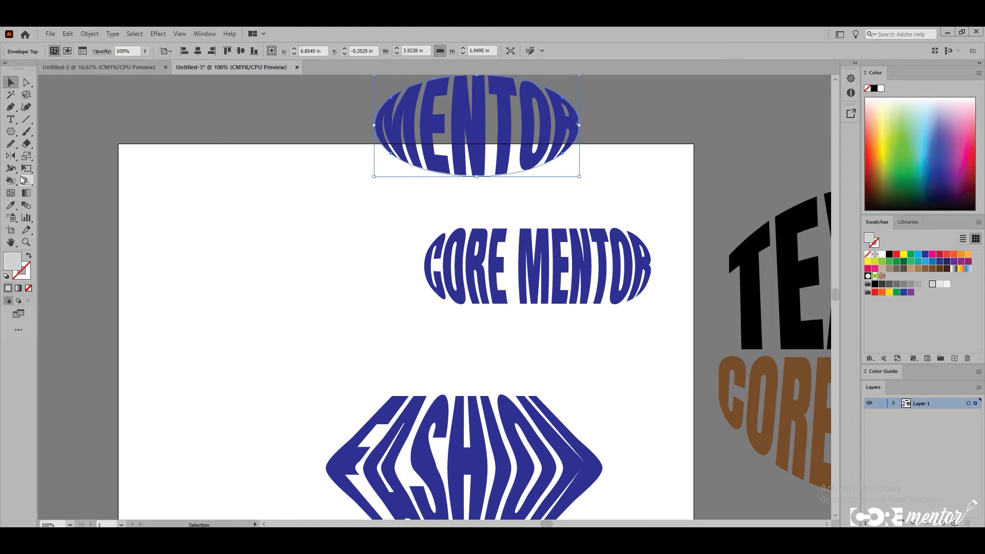
- Pen-draw a closed wave-topped shape in the upper-left and give it a light grey fill
click(11, 107)
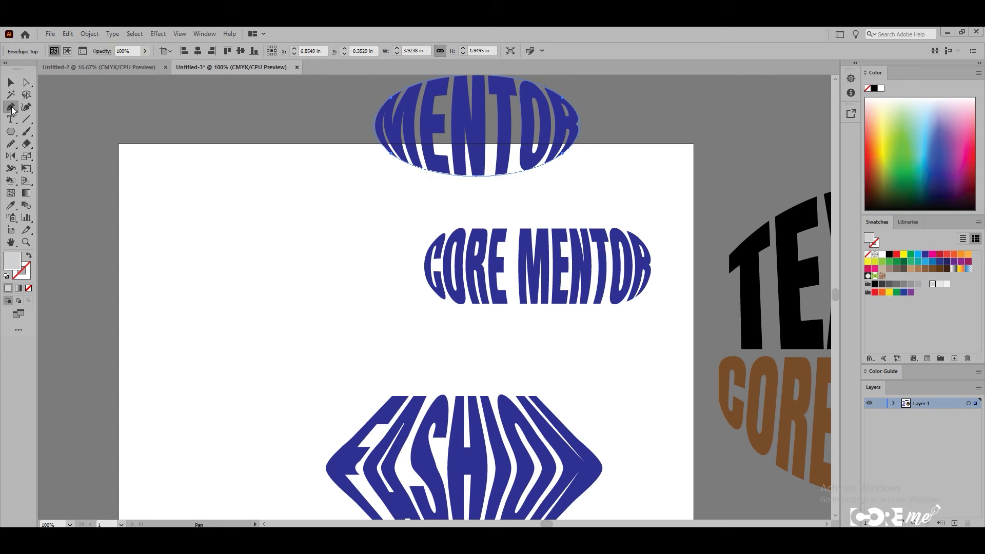
click(127, 167)
drag(224, 190, 248, 192)
click(128, 242)
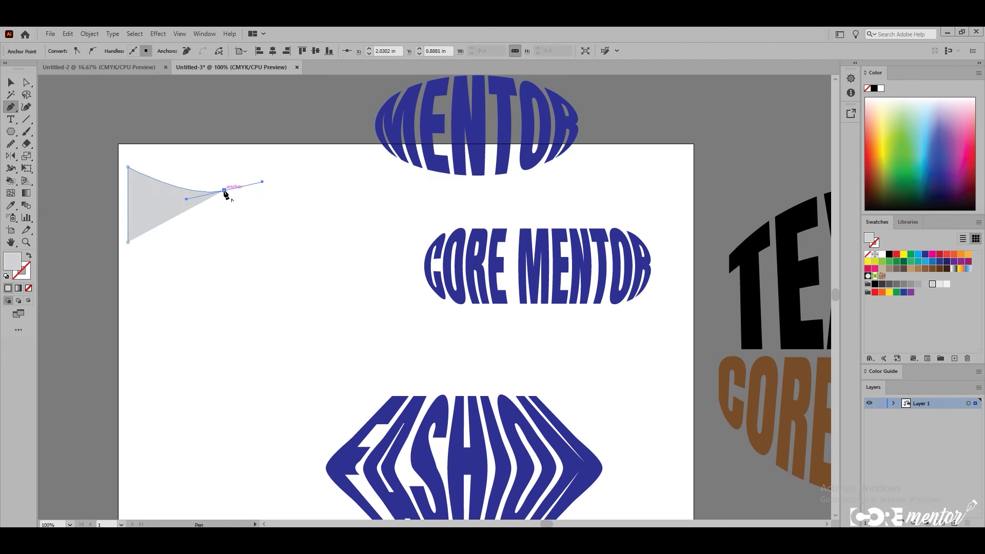
click(29, 255)
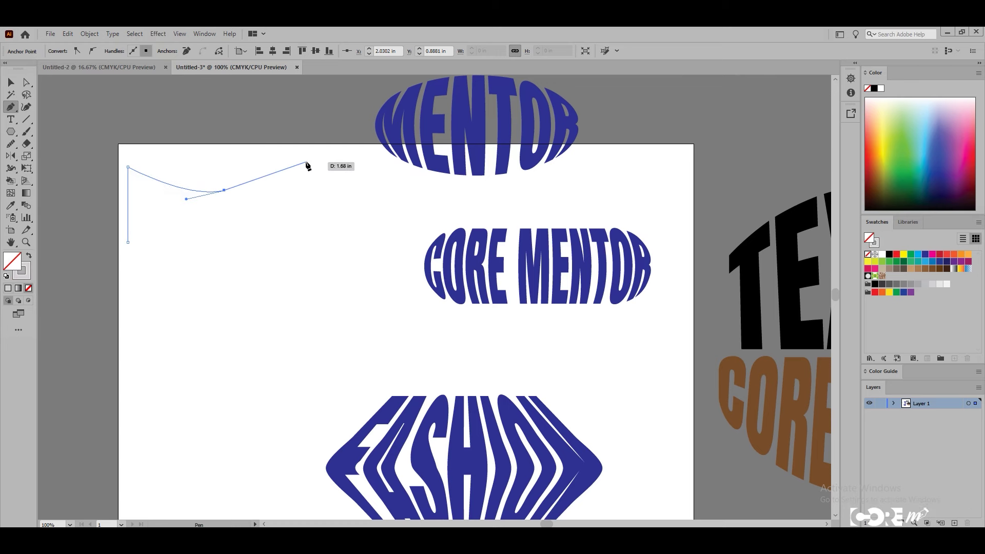
drag(371, 198, 378, 241)
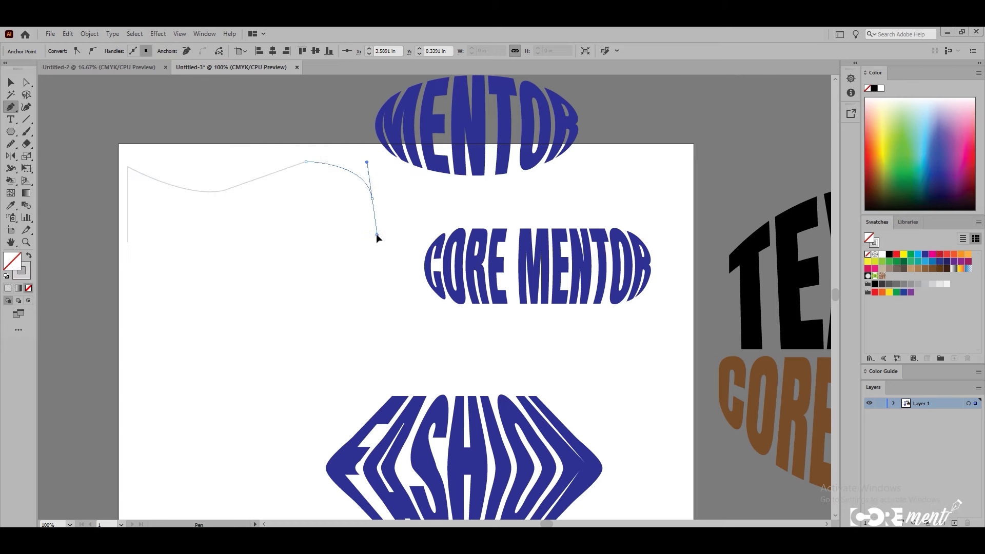
click(372, 278)
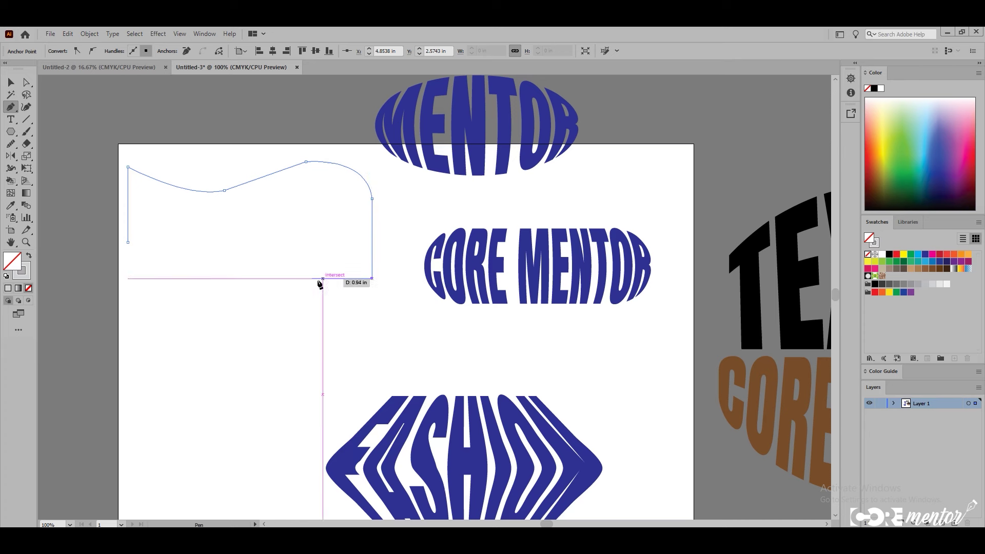
click(127, 279)
click(128, 242)
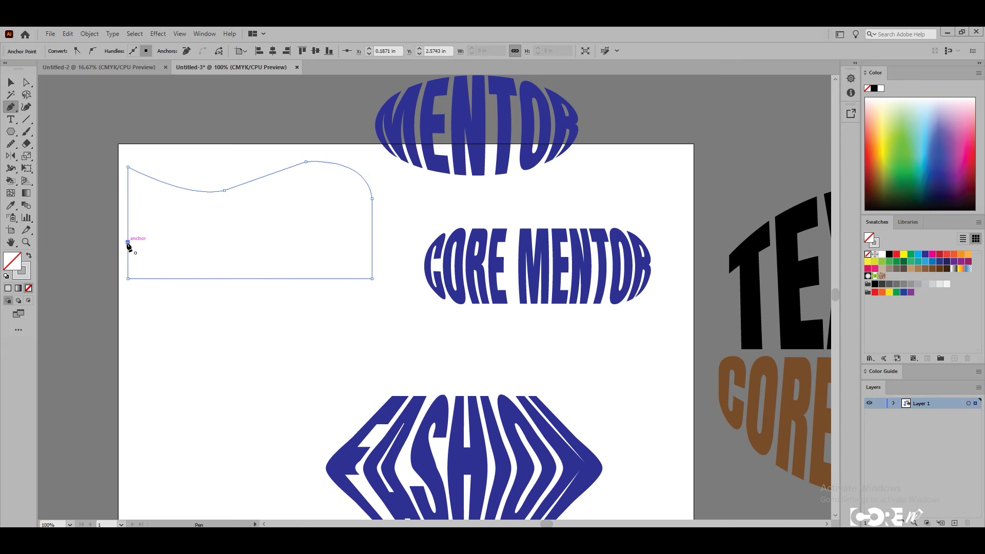
click(12, 83)
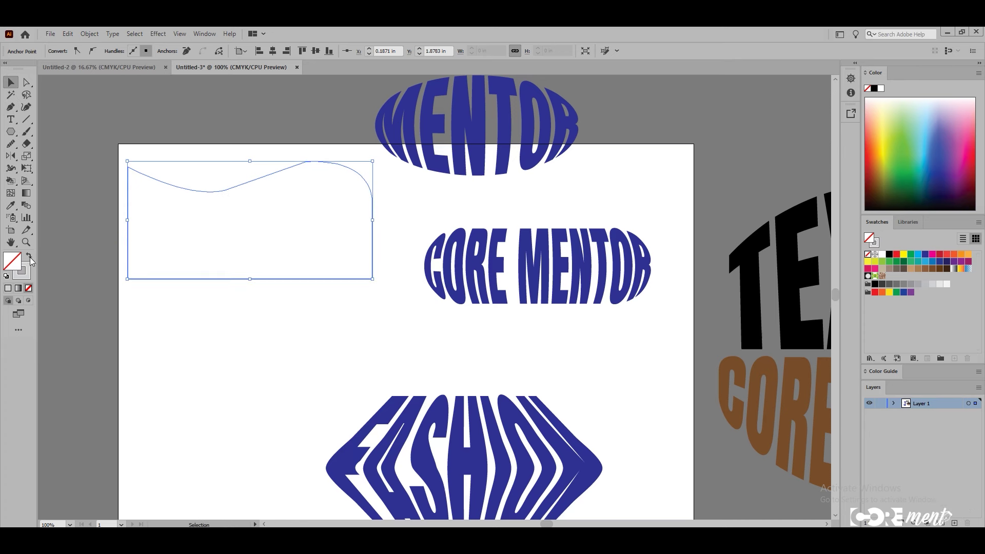
click(30, 257)
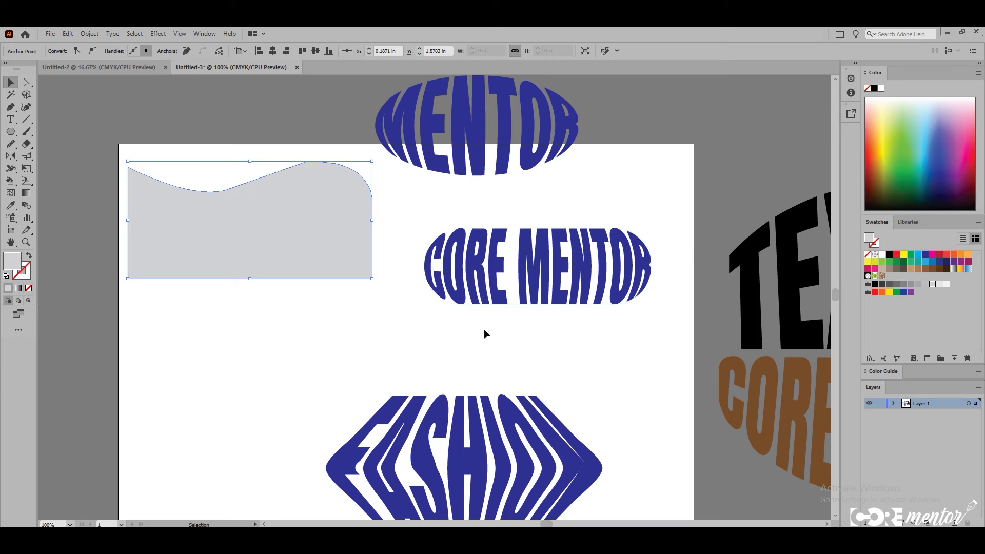
click(477, 269)
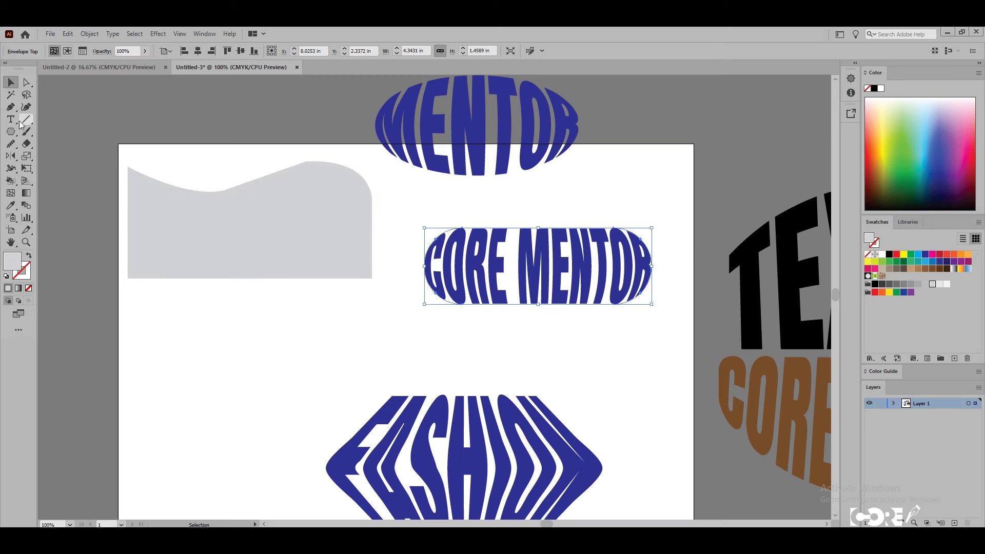
- Create large black GRAPHICS text and move it onto the grey wavy shape
key(t)
click(193, 341)
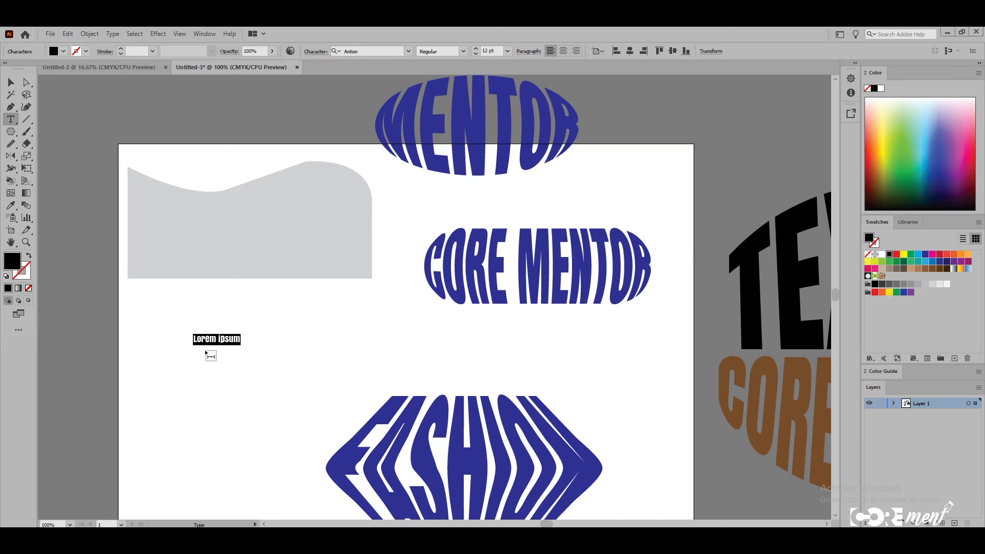
text(GRAPHIC)
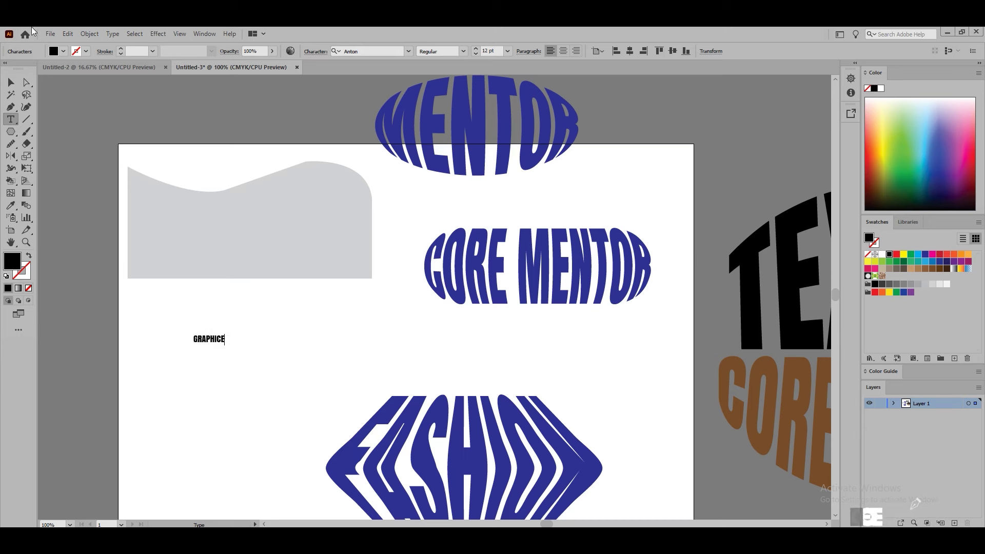
text(E)
click(11, 83)
mouse_move(224, 348)
mouse_down()
mouse_move(385, 384)
mouse_move(323, 346)
mouse_move(356, 347)
mouse_up()
text(t)
text(S)
click(9, 86)
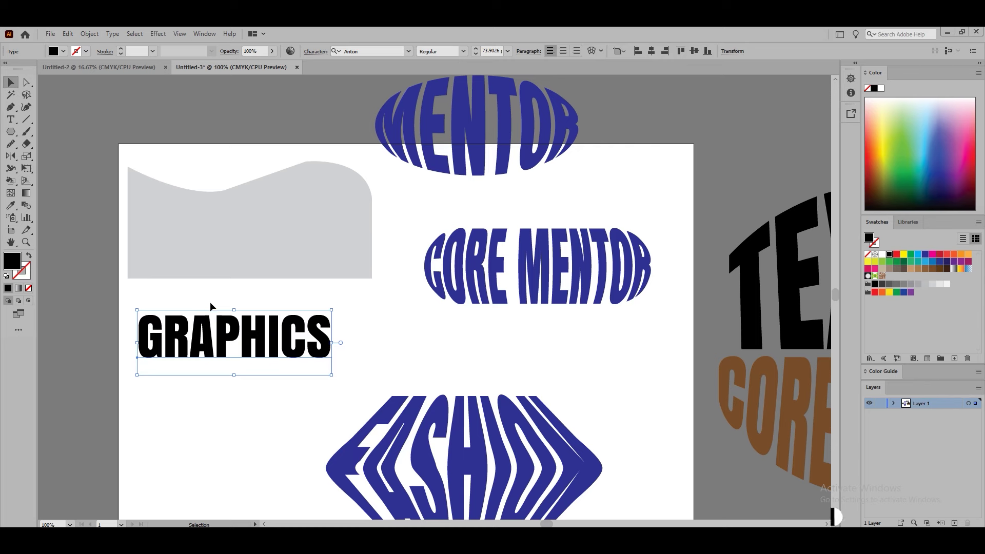
drag(216, 318, 226, 216)
click(290, 348)
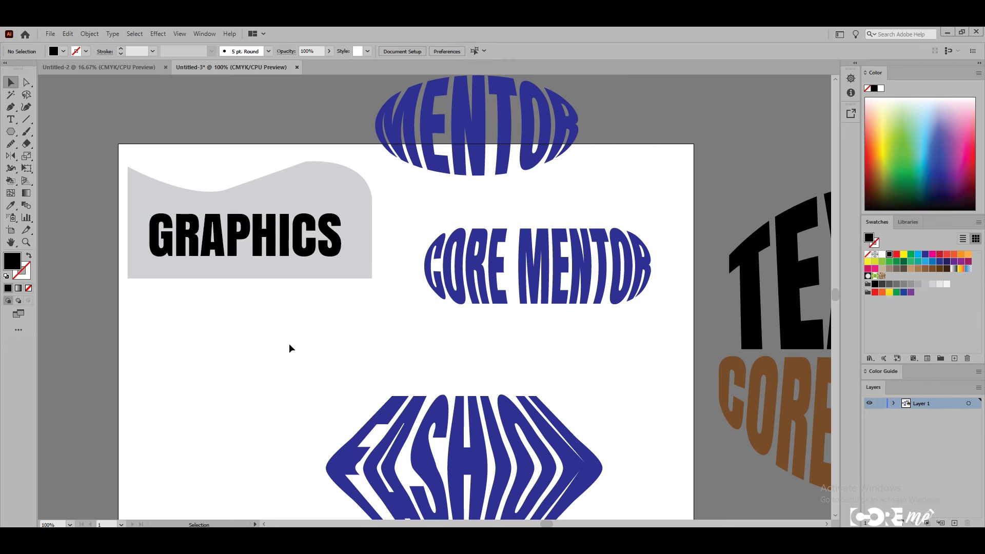
click(352, 272)
- Bring the grey wave shape to front, then envelope GRAPHICS with Make with Top Object
right_click(352, 269)
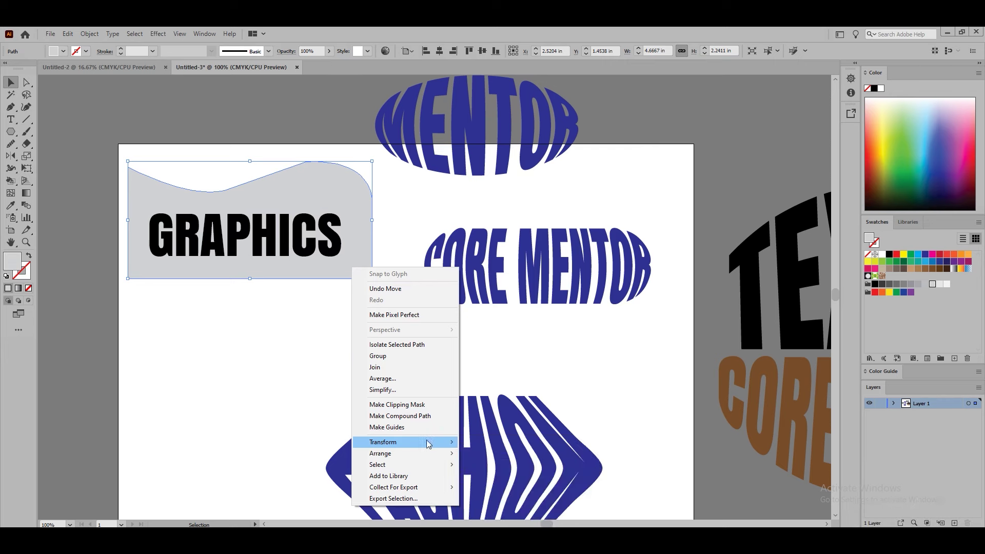
mouse_move(380, 453)
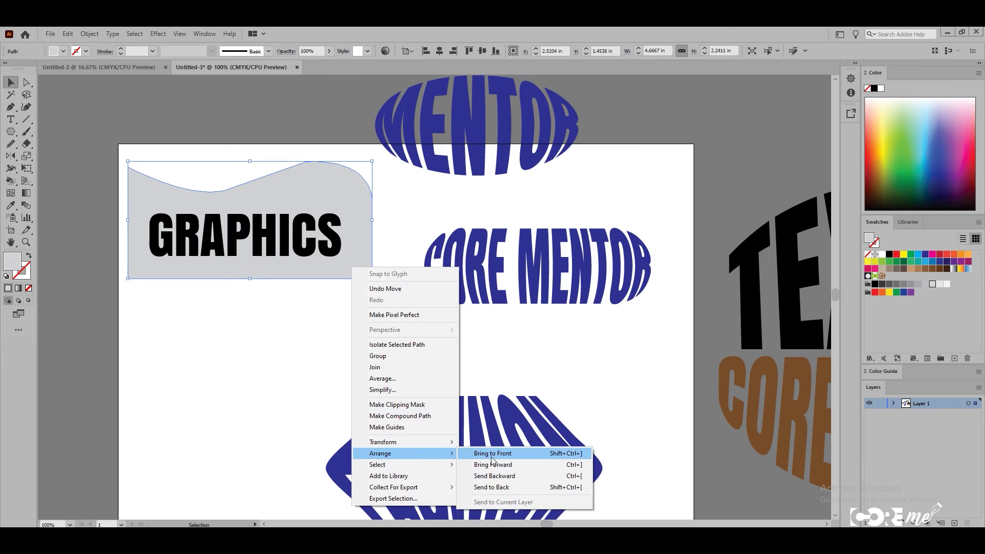
click(492, 454)
drag(379, 341, 99, 164)
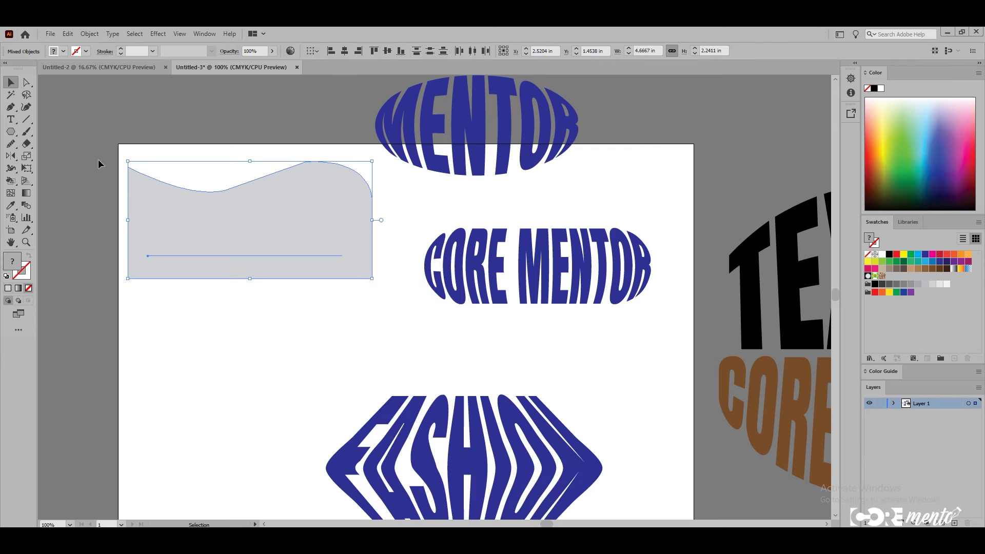
click(96, 38)
mouse_move(117, 322)
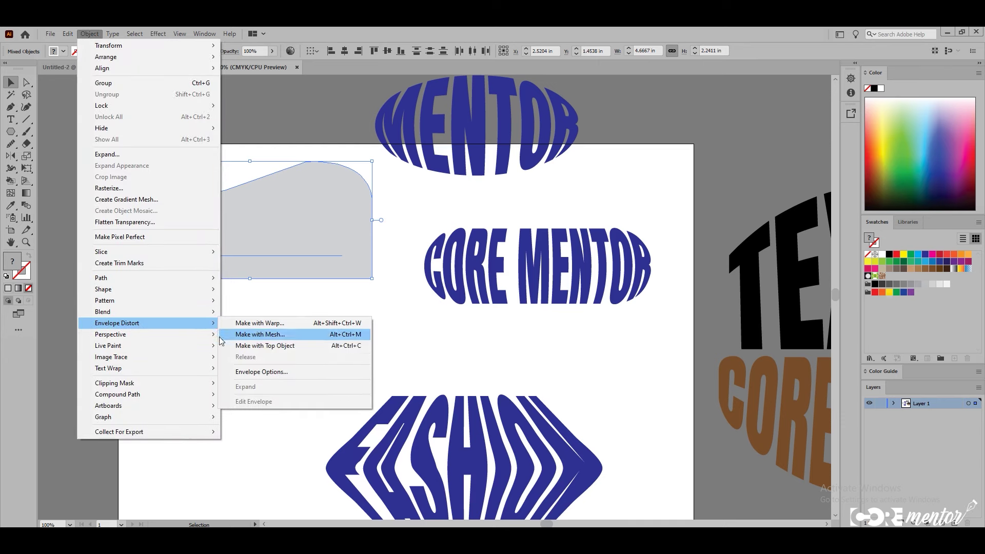
click(264, 346)
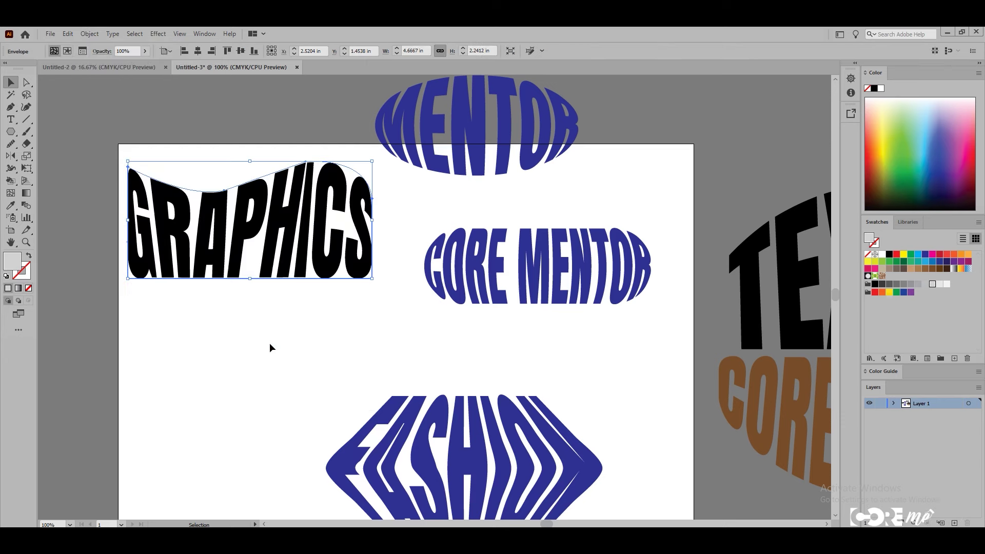
click(271, 339)
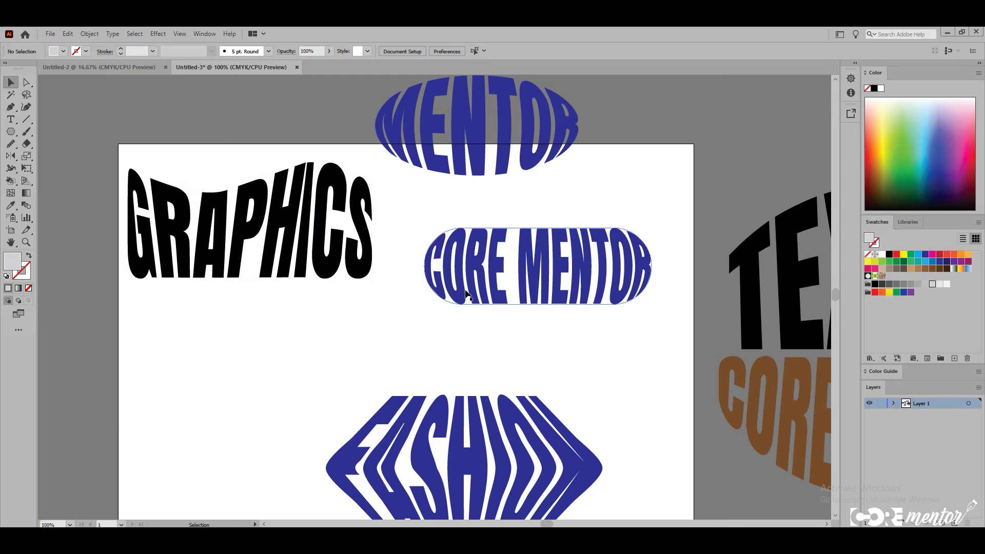
- Place the PIDC building photo beside the artboard and embed it
scroll(513, 307, down, 2)
key(ctrl+minus)
key(ctrl+minus)
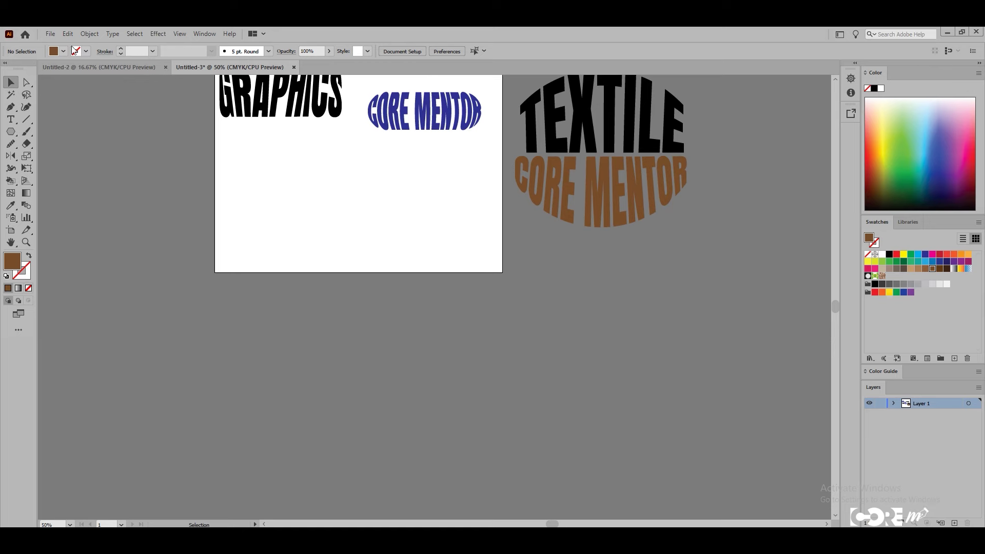
click(50, 33)
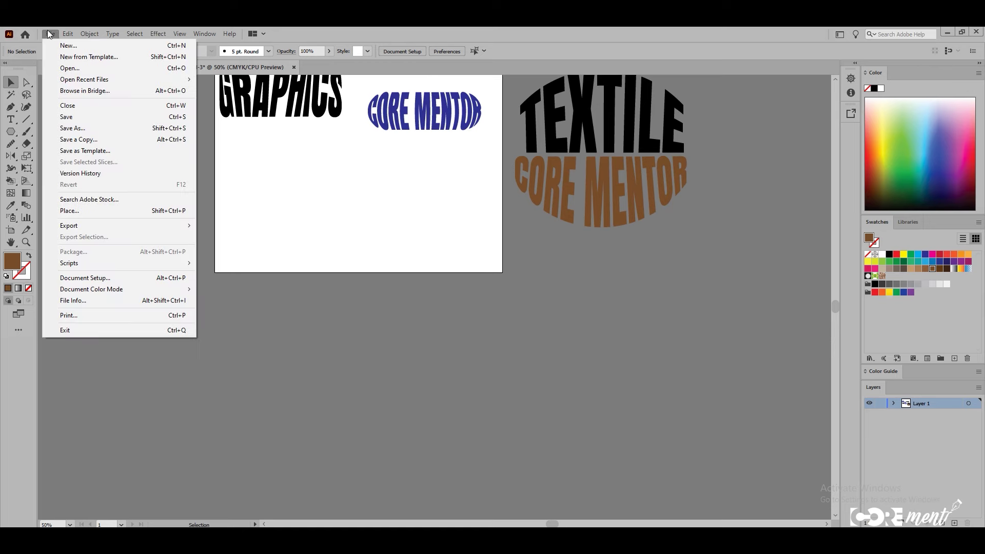
click(91, 209)
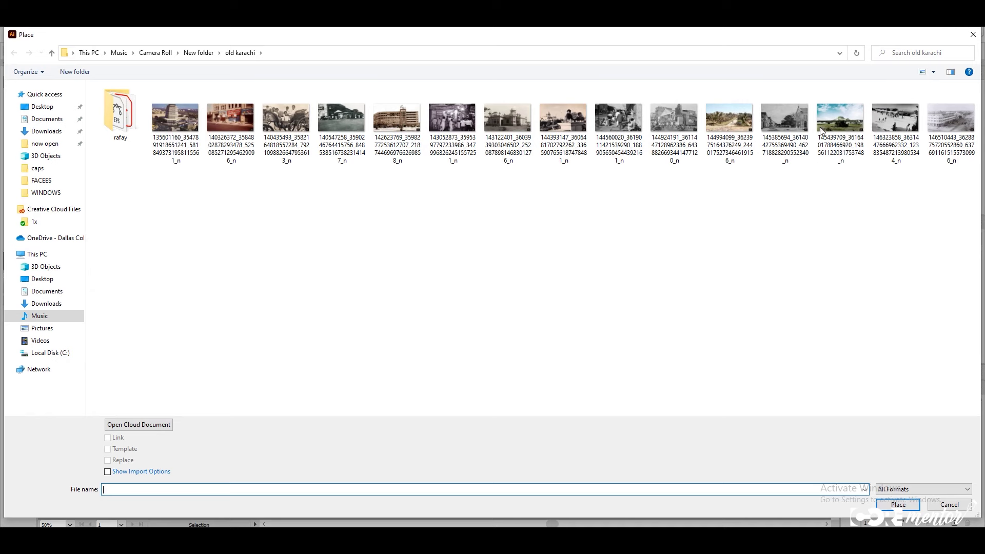
click(396, 118)
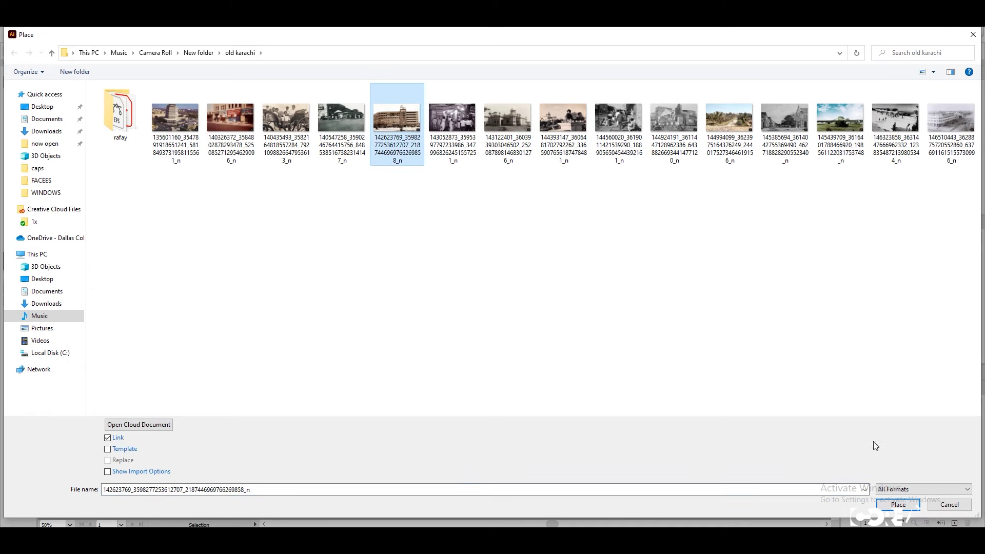
click(898, 504)
click(485, 314)
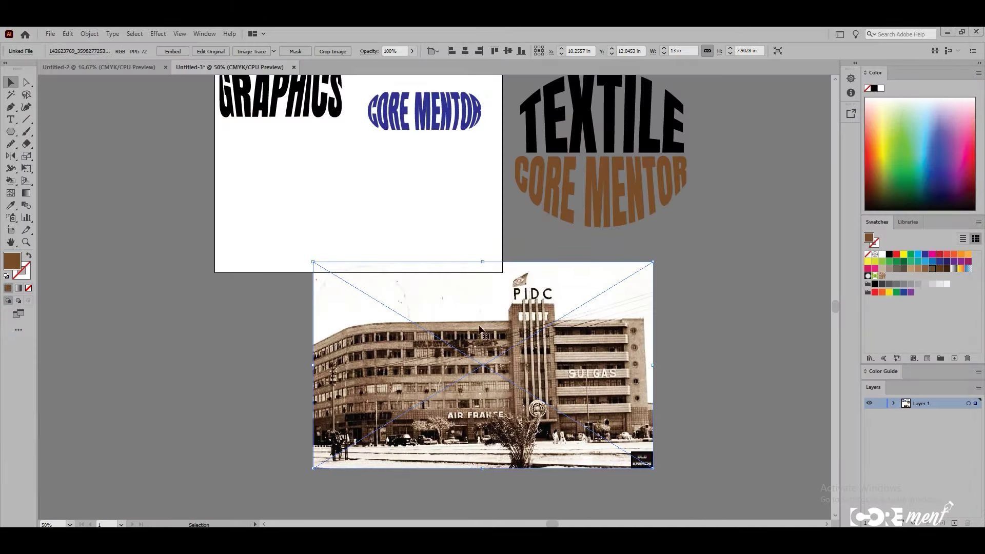
mouse_move(513, 362)
mouse_down()
mouse_move(367, 361)
mouse_move(349, 212)
mouse_move(343, 280)
mouse_move(398, 294)
mouse_up()
click(173, 52)
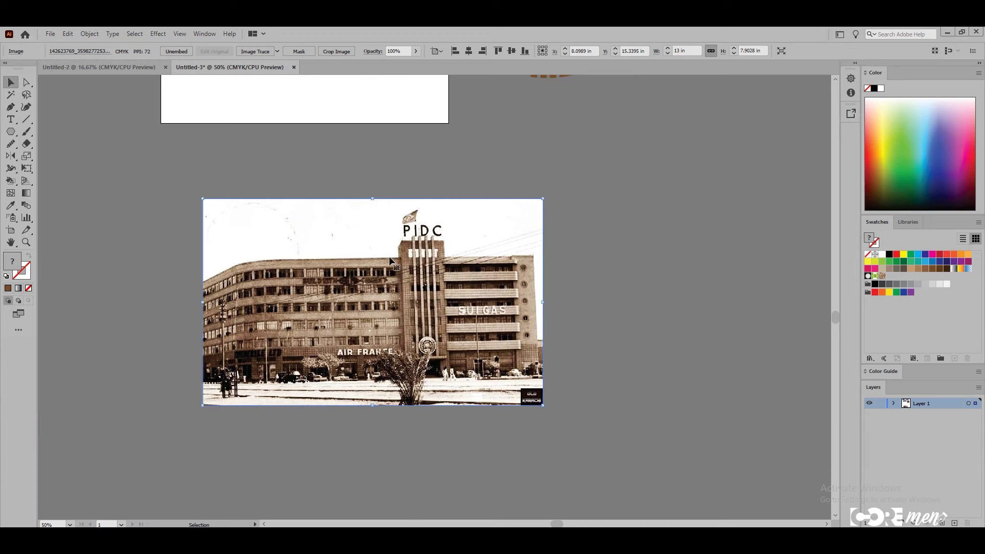
- Open Warp Options on the photo and try Arc and Arc Upper bends around 24-31%
click(158, 34)
mouse_move(170, 166)
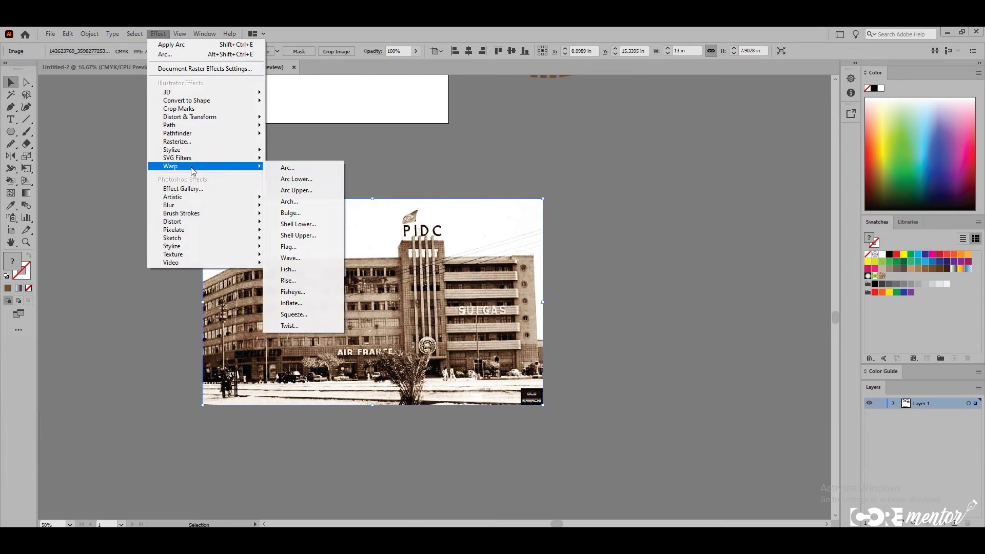
click(287, 168)
mouse_move(610, 119)
mouse_down()
mouse_move(659, 151)
mouse_move(704, 146)
mouse_up()
click(747, 168)
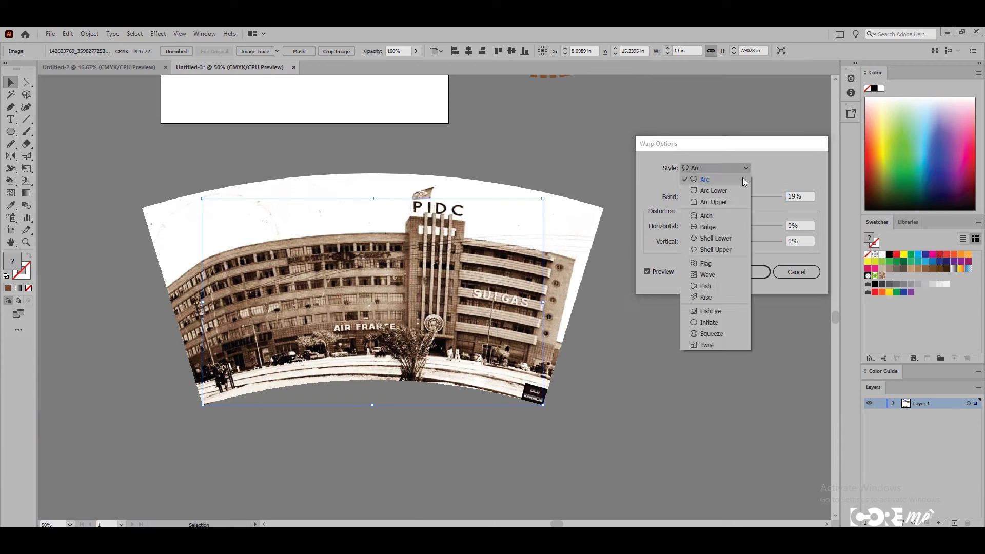
click(708, 180)
drag(741, 196, 707, 198)
drag(725, 199, 743, 197)
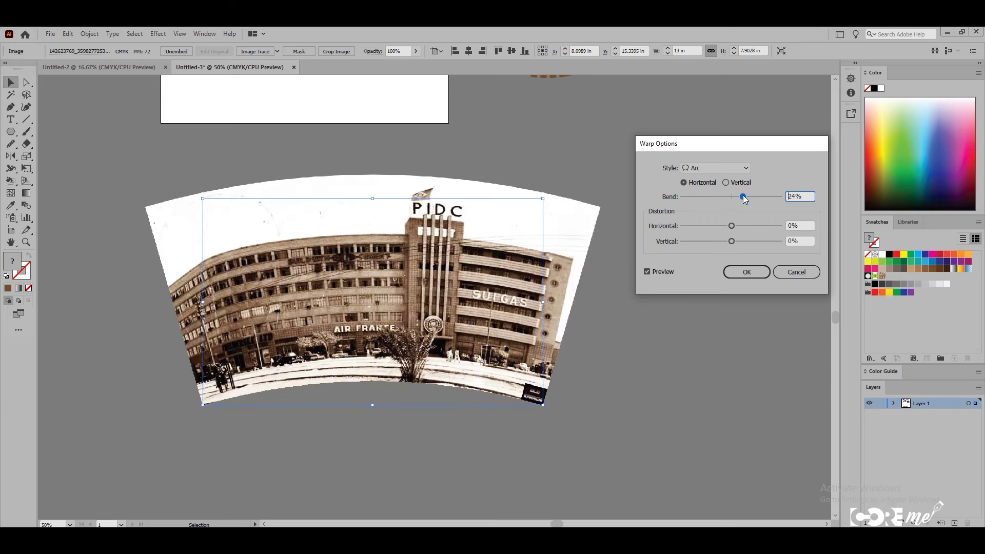
click(715, 168)
click(711, 202)
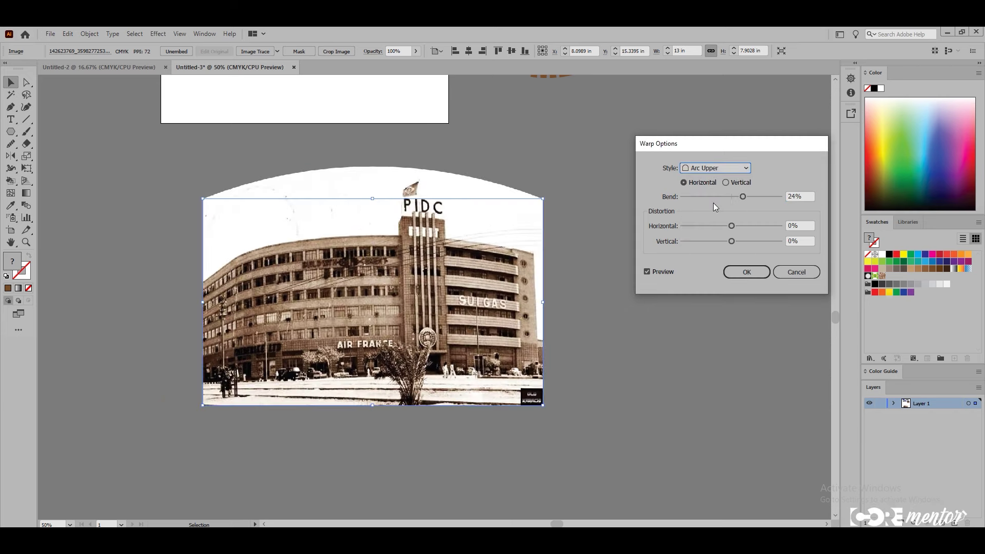
mouse_move(744, 197)
mouse_down()
mouse_move(765, 198)
mouse_move(735, 199)
mouse_move(754, 198)
mouse_up()
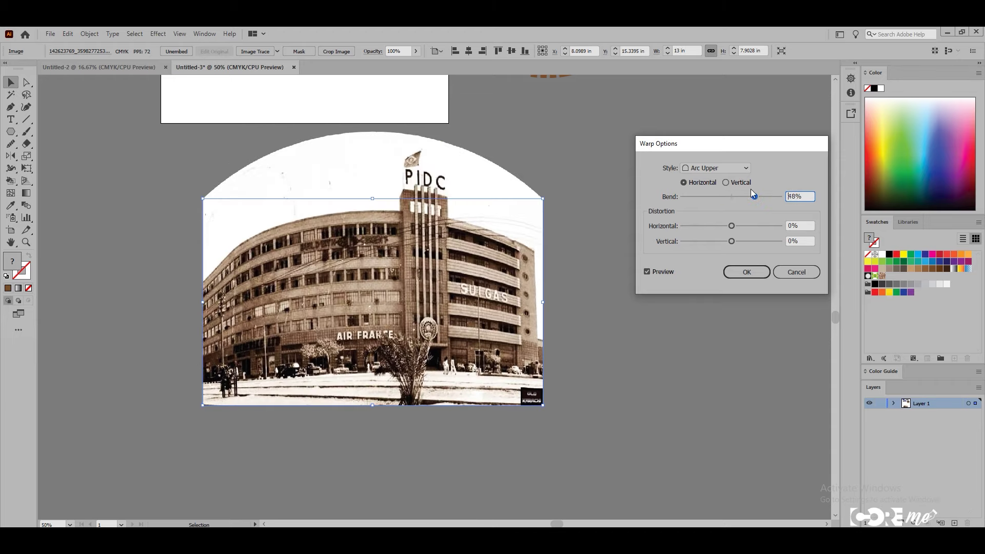
- Preview Bulge, Shell Lower, Fish (-69%) and FishEye (-9%) warp styles
click(743, 169)
click(718, 227)
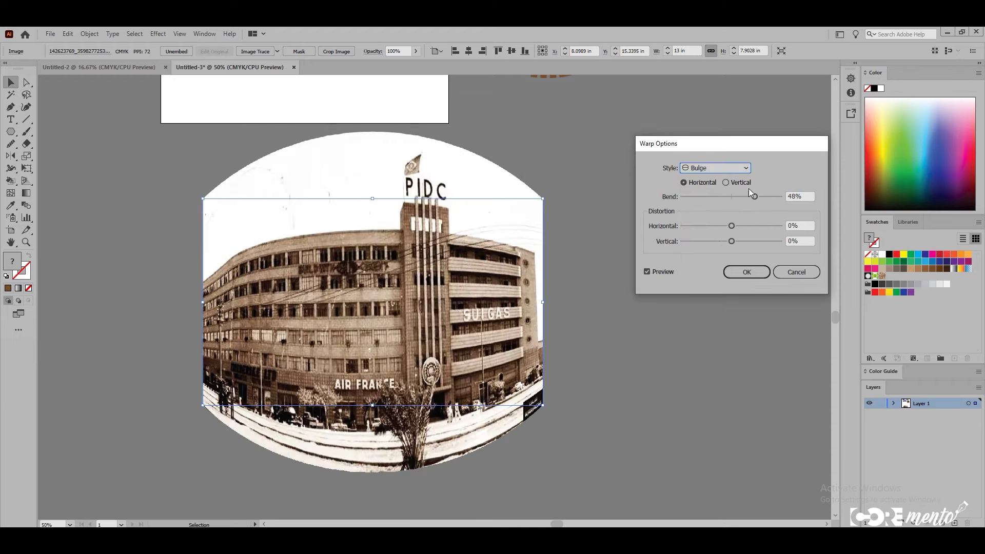
click(744, 172)
click(713, 236)
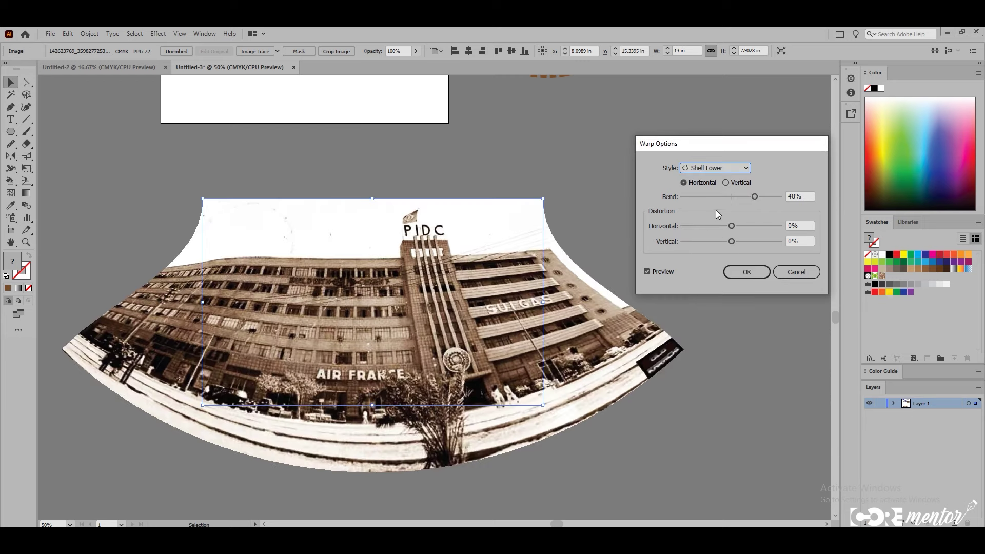
click(718, 198)
drag(716, 202, 723, 198)
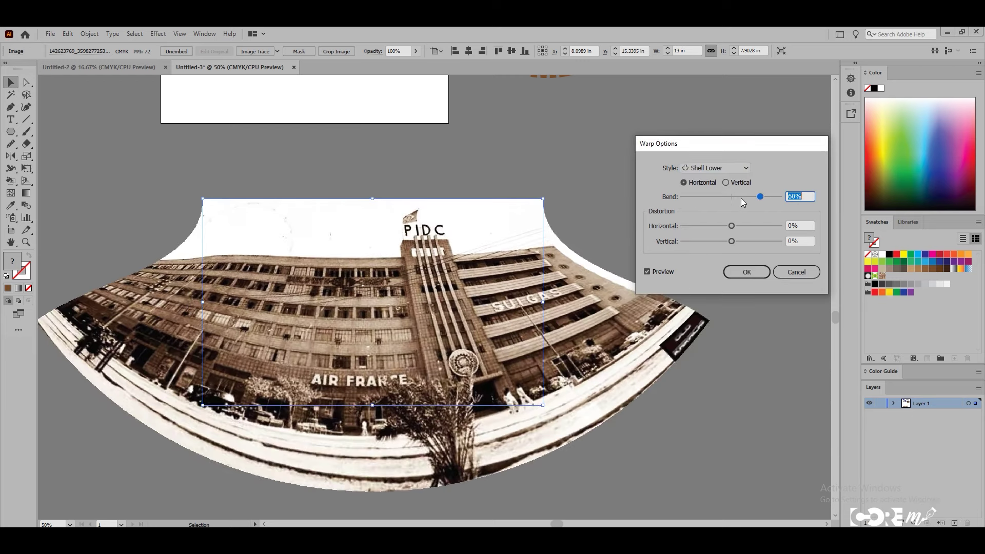
click(741, 171)
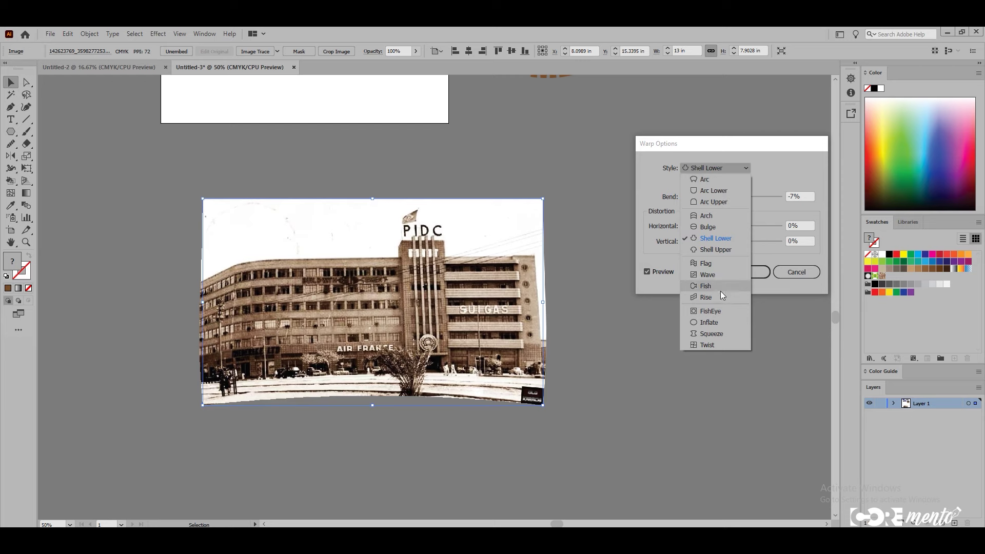
click(719, 286)
mouse_move(715, 198)
mouse_down()
mouse_move(698, 198)
mouse_move(758, 197)
mouse_up()
click(746, 168)
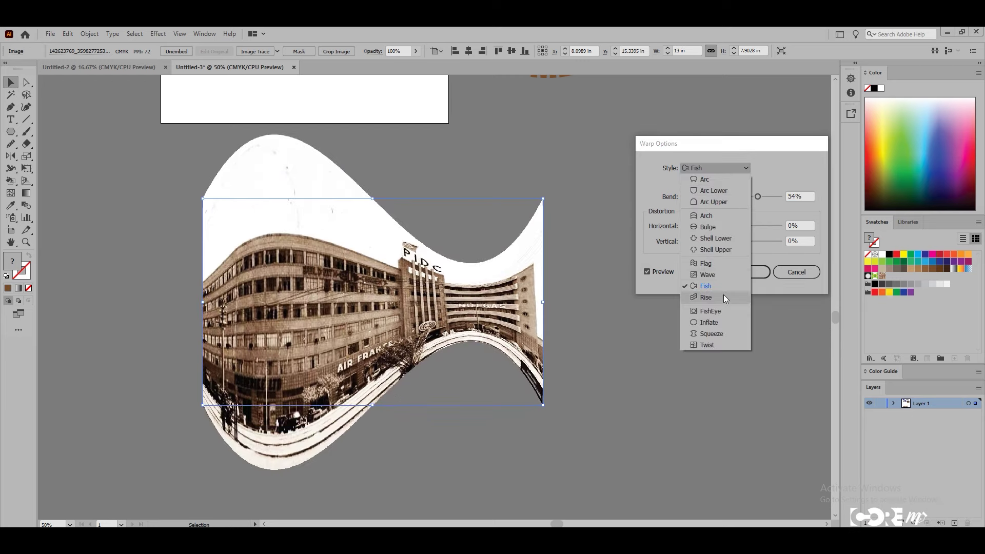
click(719, 310)
mouse_move(733, 196)
mouse_down()
mouse_move(720, 197)
mouse_move(768, 197)
mouse_up()
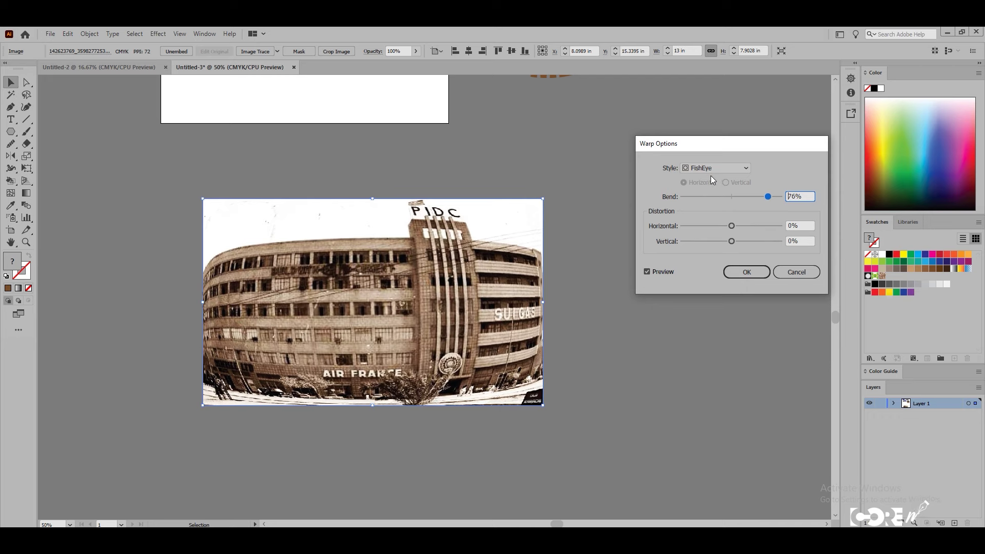
drag(768, 196, 713, 198)
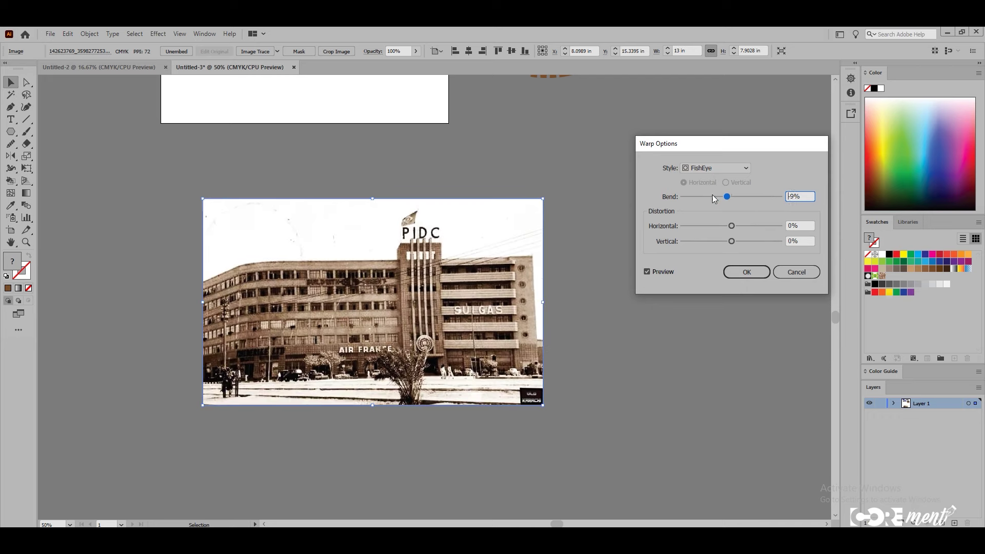
- Apply a Squeeze warp with 34% bend
click(746, 167)
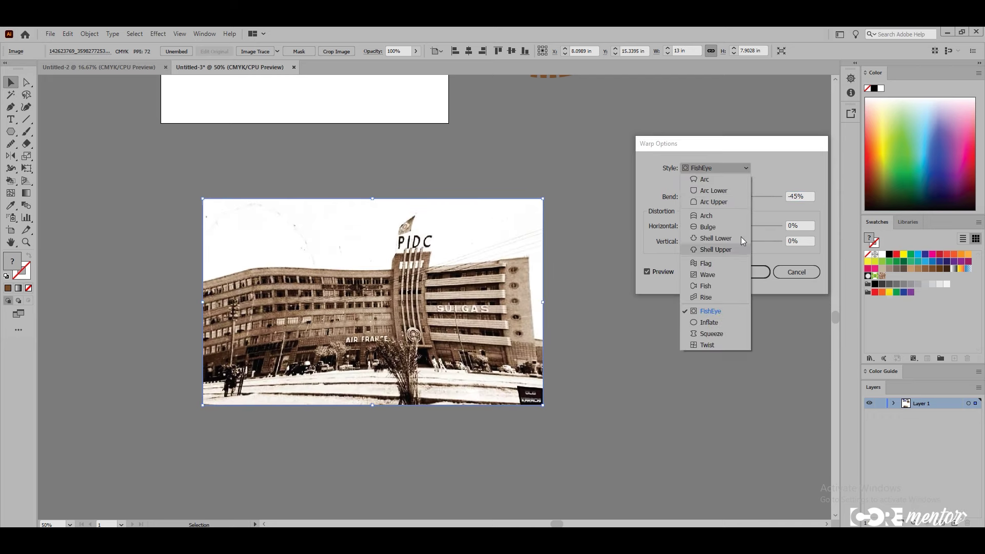
click(713, 334)
drag(710, 197, 727, 199)
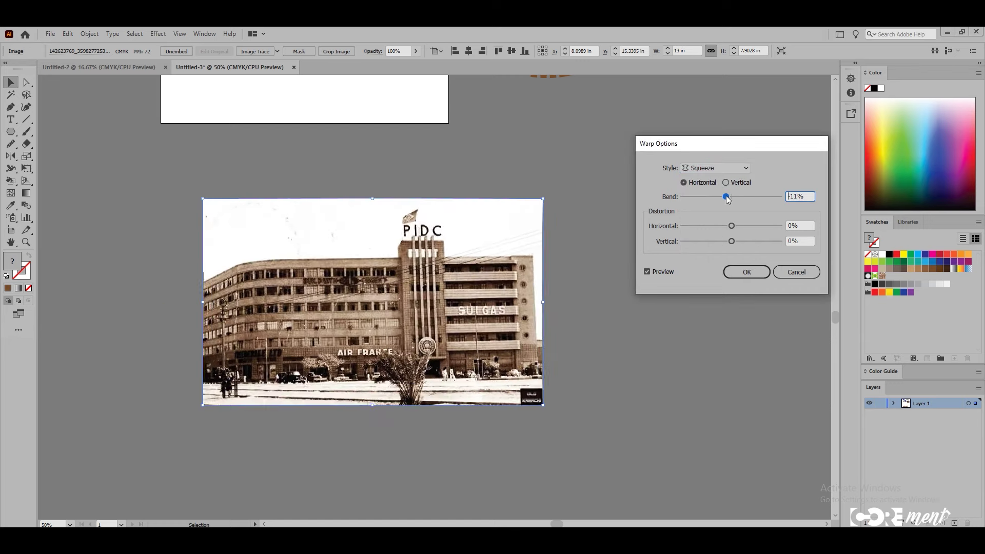
drag(727, 199, 748, 198)
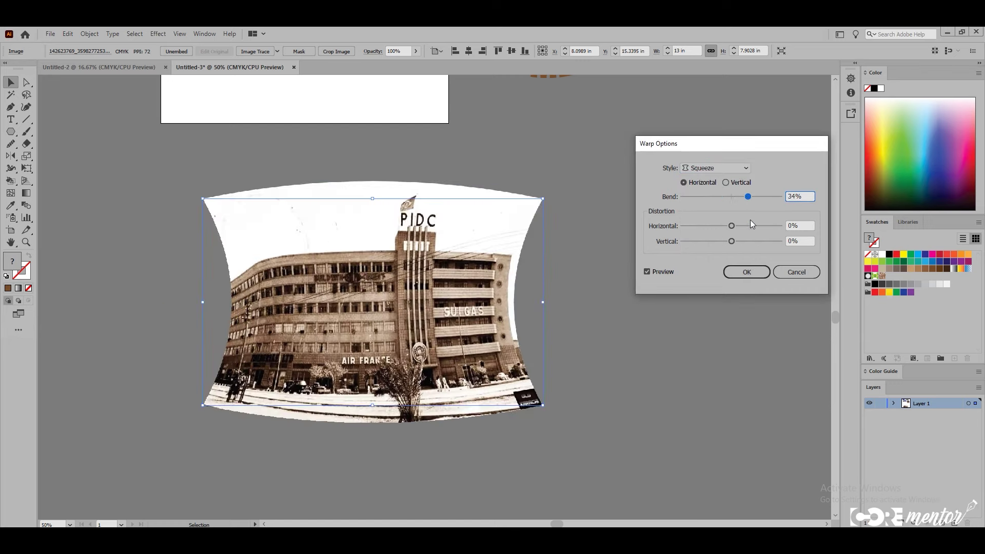
click(746, 272)
- Scale down the squeezed photo and position it at the artboard's lower edge, undoing one move
drag(379, 380, 471, 350)
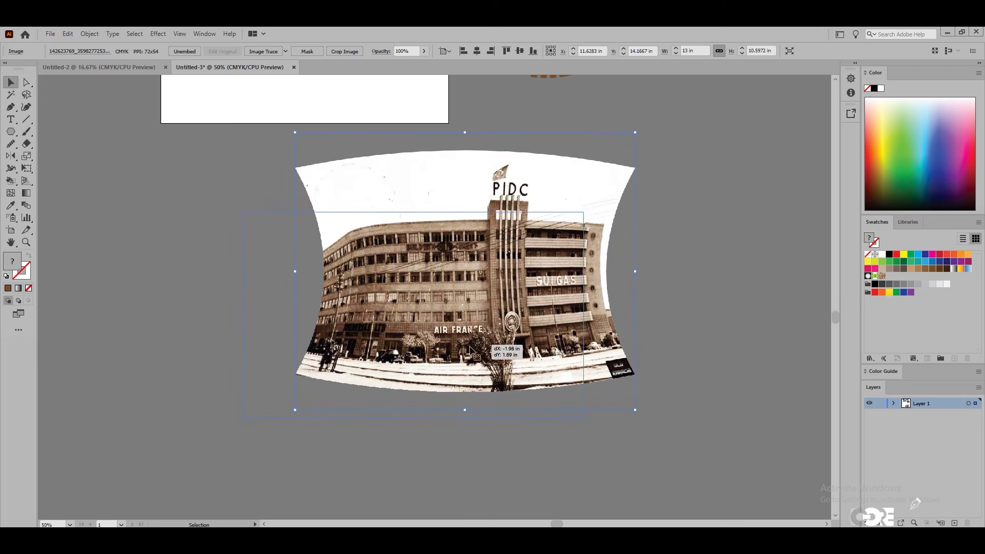
alt+click(454, 291)
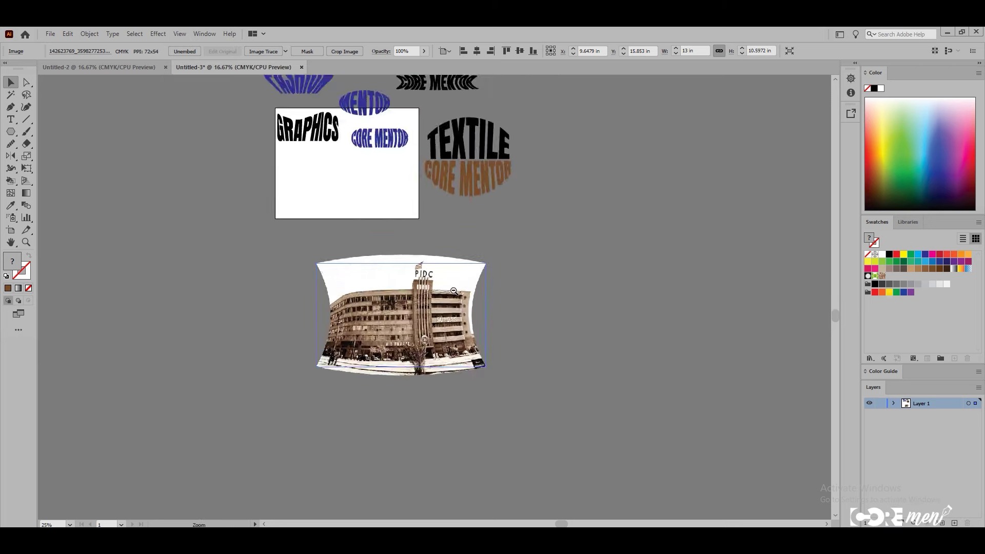
mouse_move(446, 433)
mouse_down()
mouse_move(392, 397)
mouse_move(372, 324)
mouse_up()
key(ctrl+equal)
key(ctrl+equal)
key(ctrl+equal)
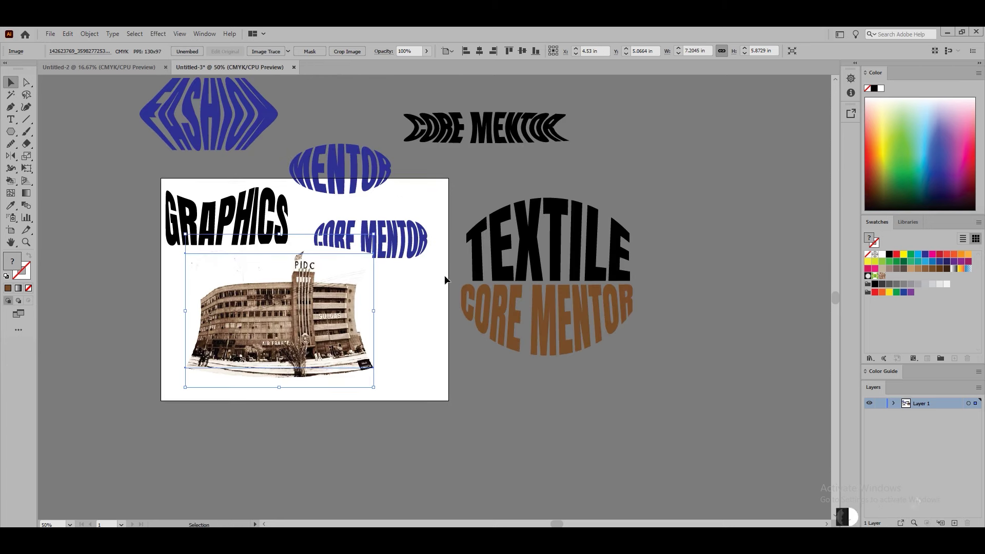
scroll(431, 292, up, 2)
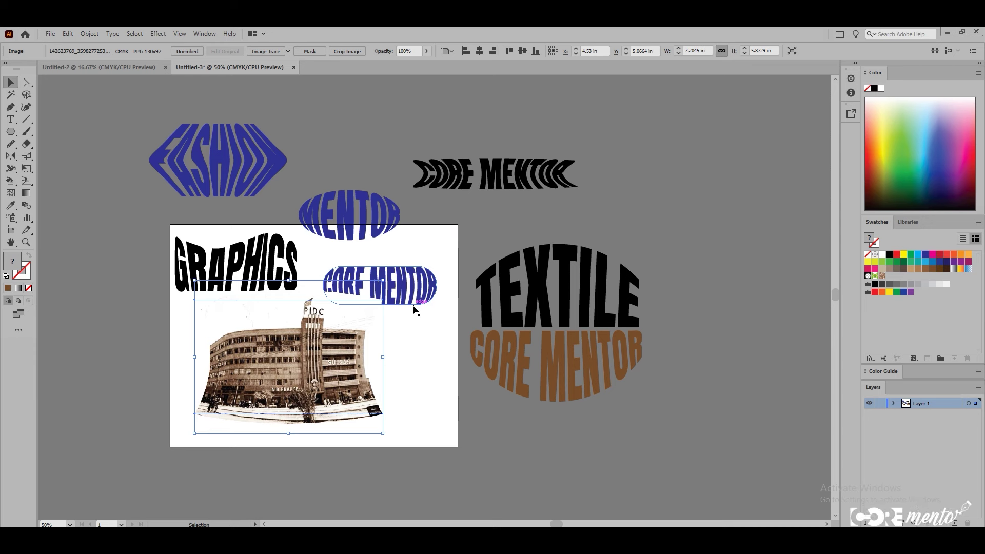
key(ctrl+z)
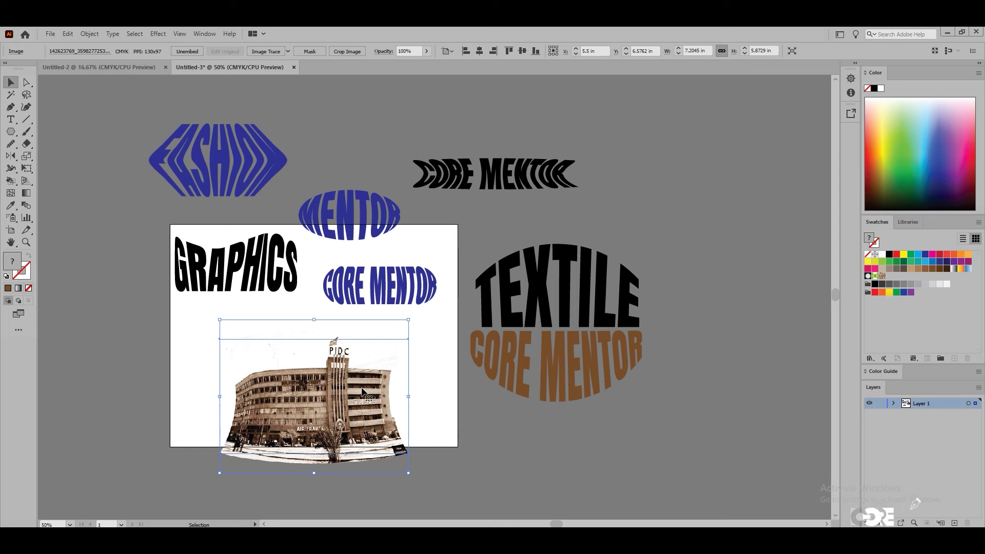